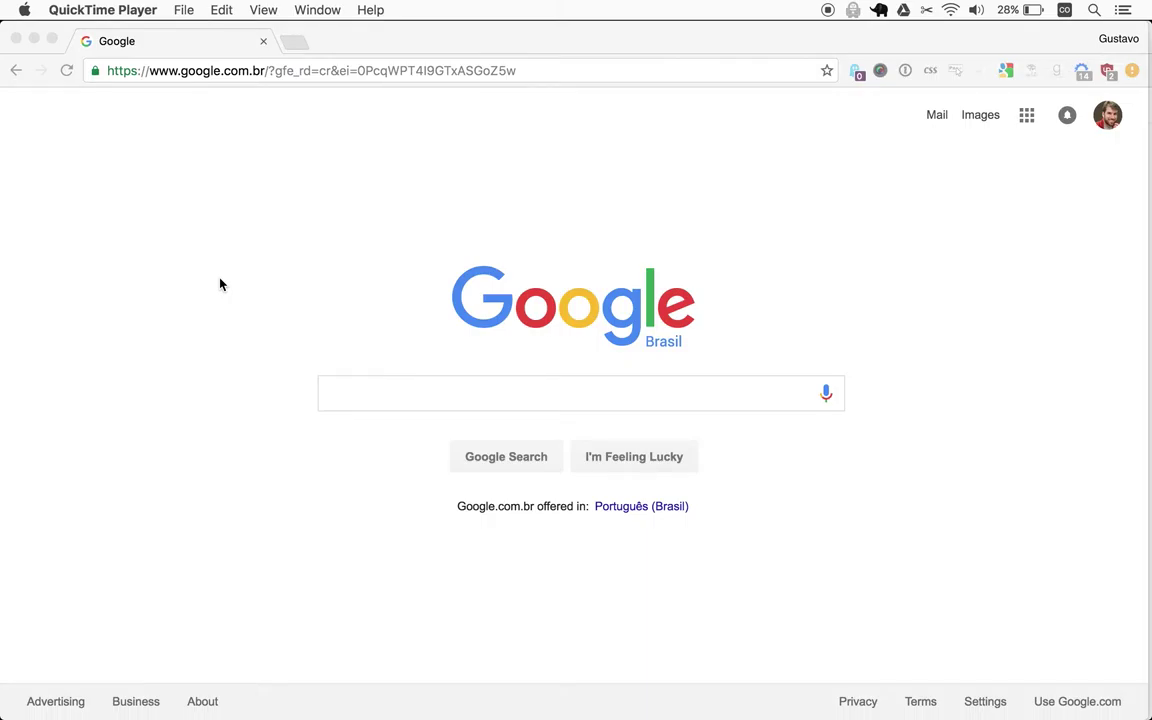
# Search Google for 'empresas listadas bovespa' and open the BM&FBovespa Empresas Listadas result
pyautogui.click(298, 314)
pyautogui.write('empresas listadas bovespa')
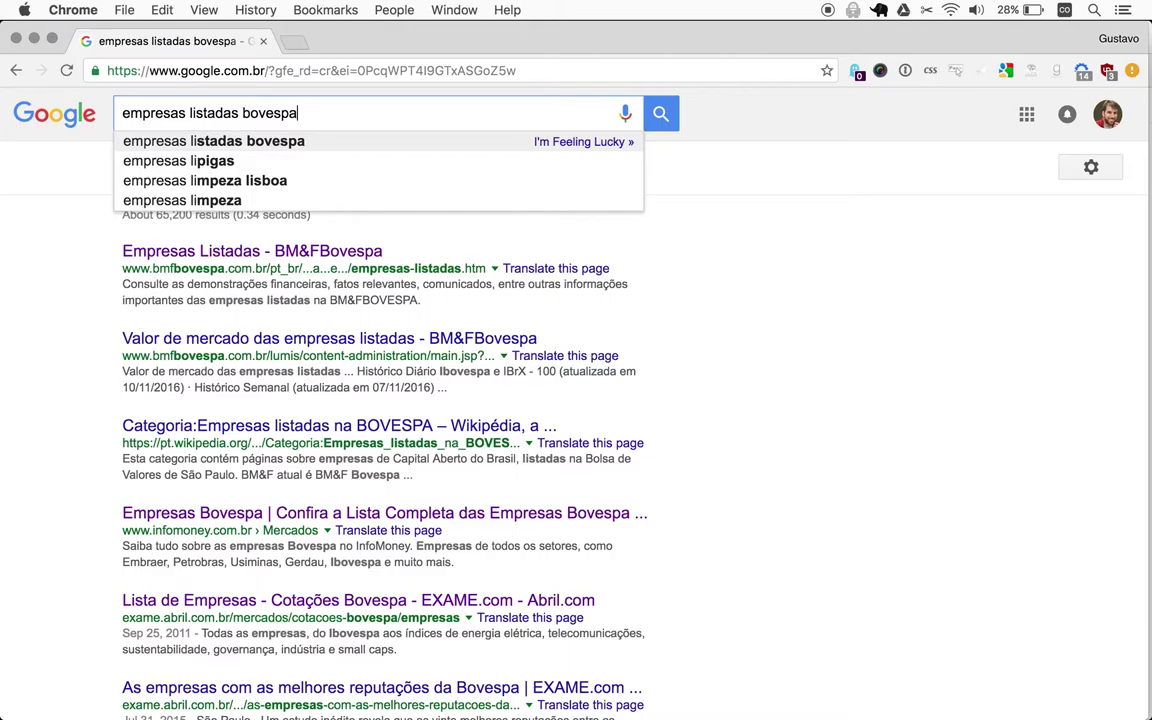
pyautogui.press('Return')
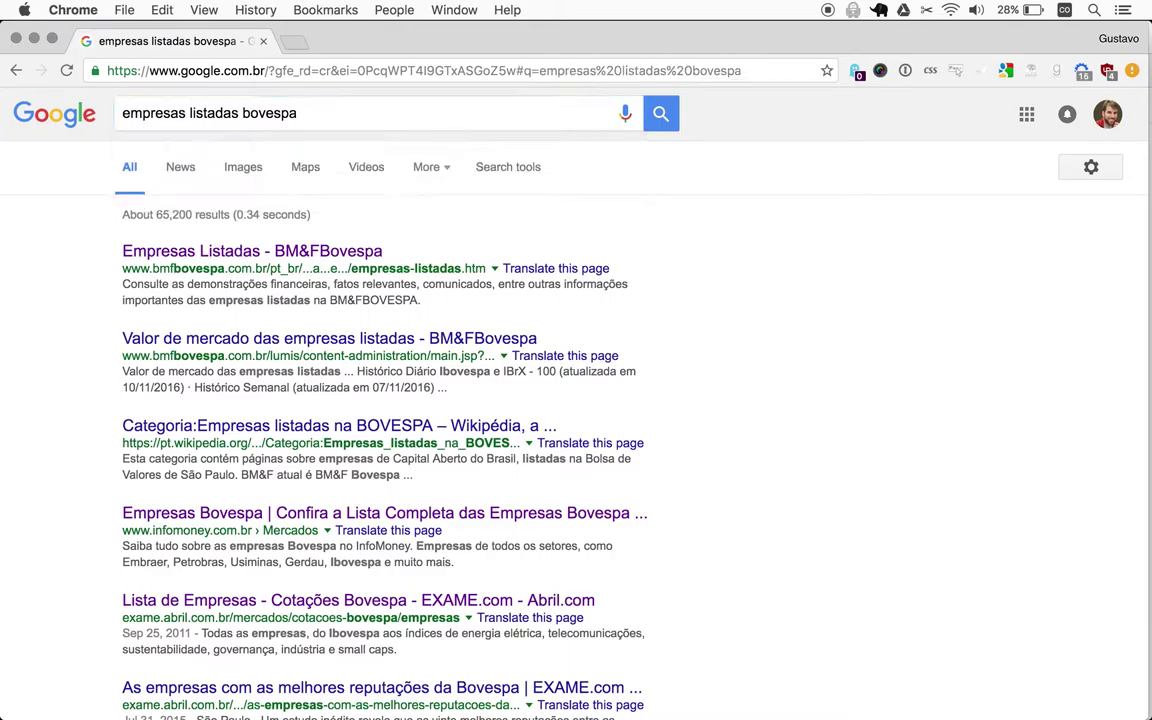
pyautogui.press('Down')
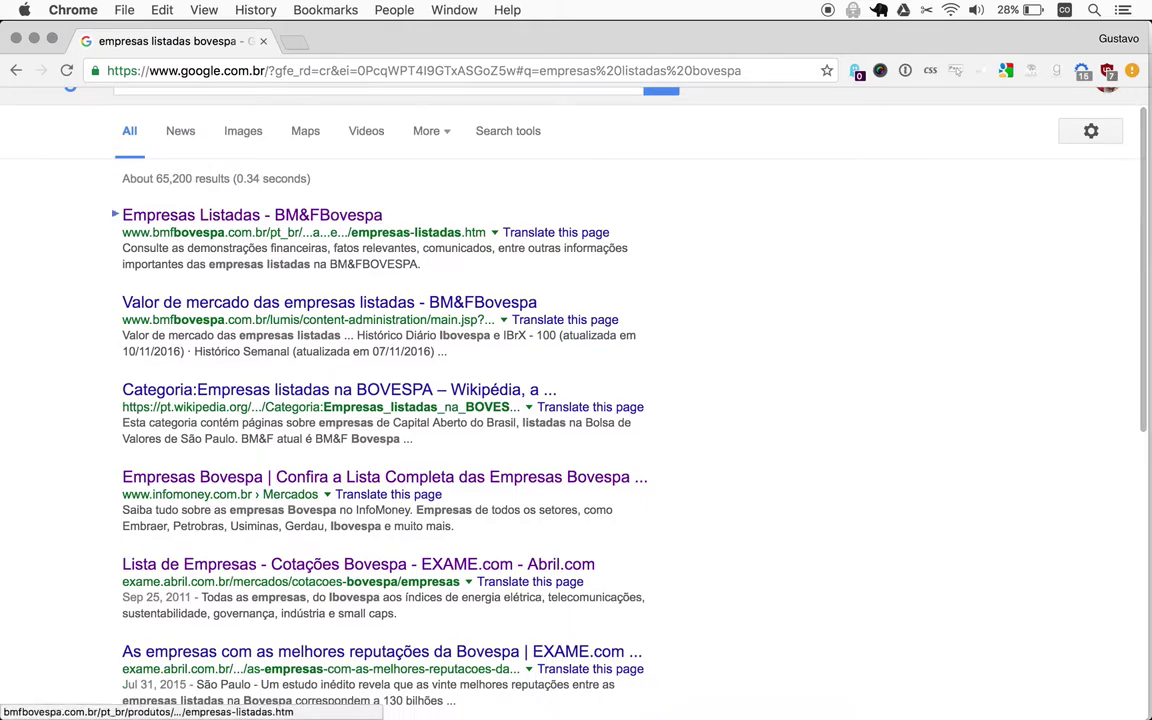
pyautogui.press('Return')
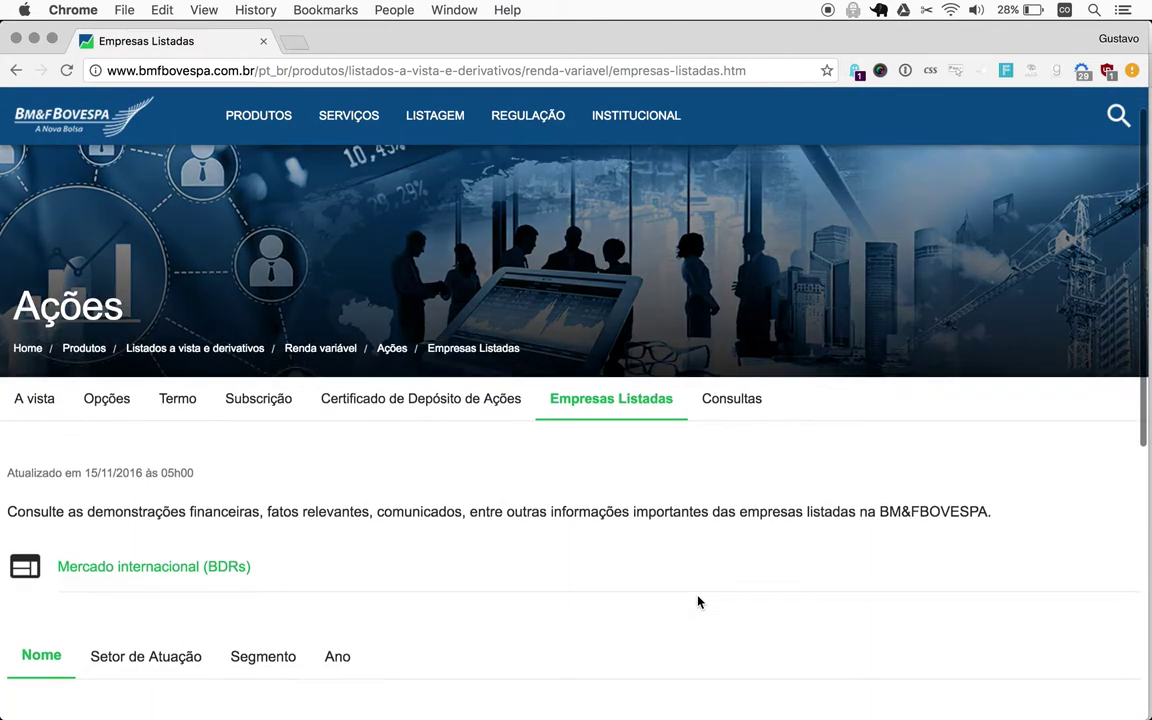
# Scroll down the Empresas Listadas page and open a new blank tab
pyautogui.scroll(-5, 697, 600)
pyautogui.scroll(-3, 698, 602)
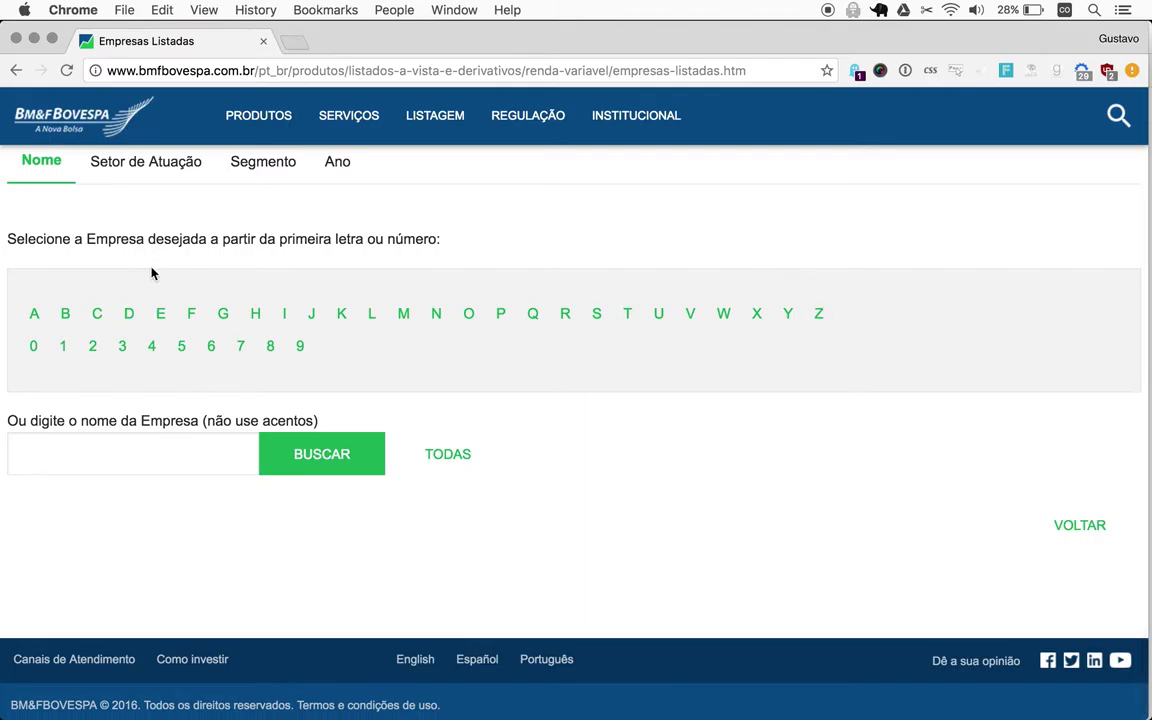
pyautogui.press('super+t')
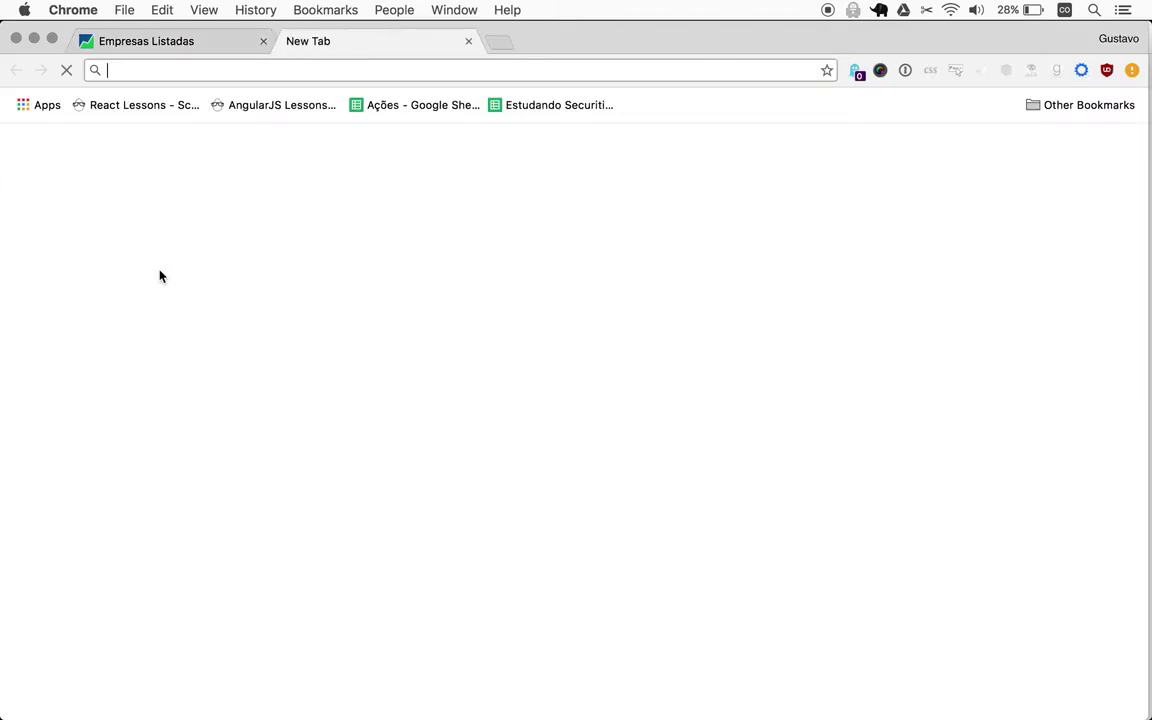
# Go to random.org and draw a random number from 1 to 26
pyautogui.write('rando')
pyautogui.press('Return')
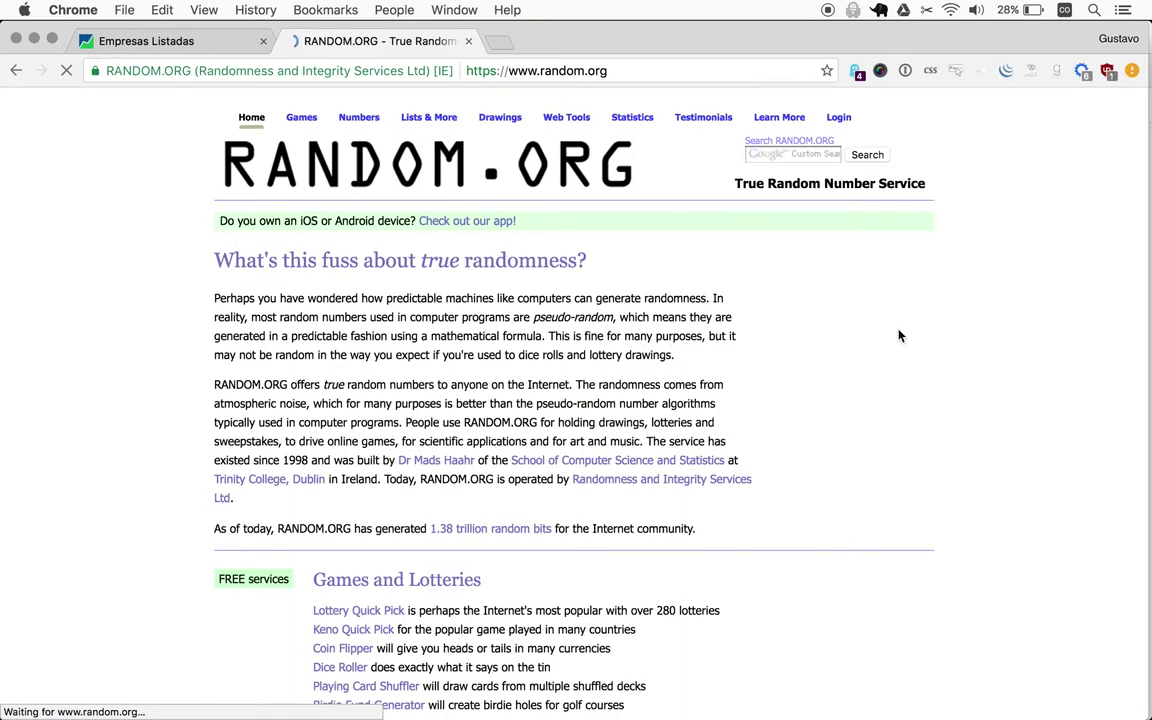
pyautogui.doubleClick(843, 356)
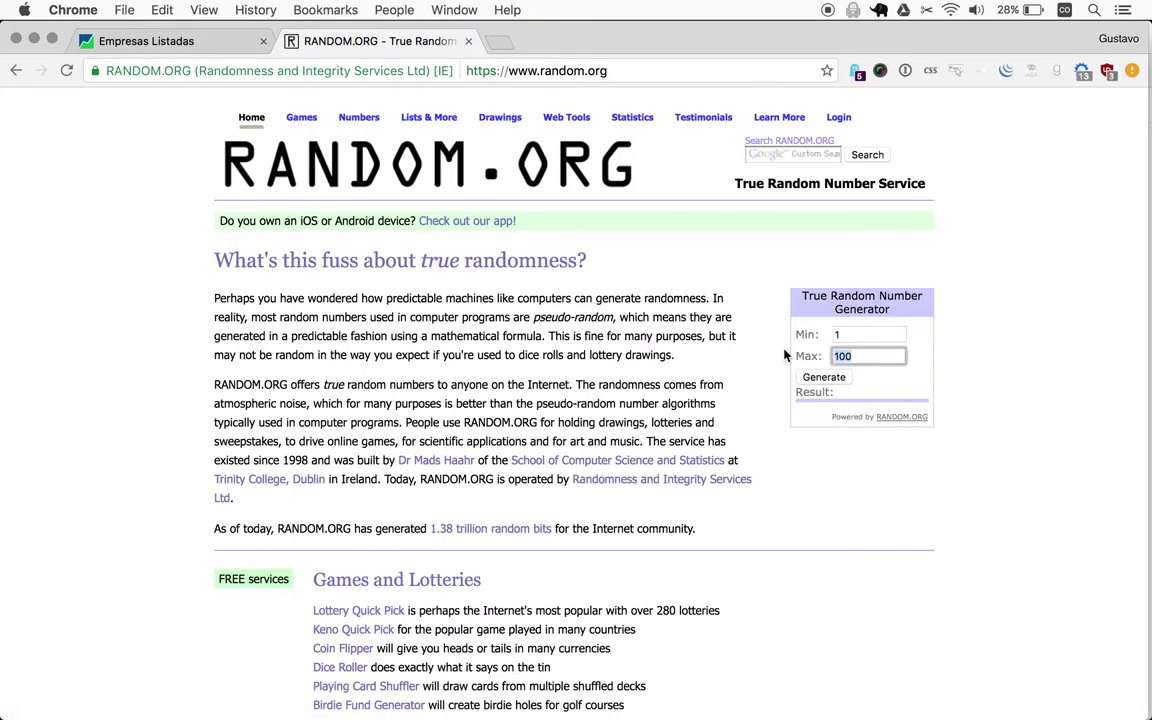
pyautogui.write('26')
pyautogui.click(823, 378)
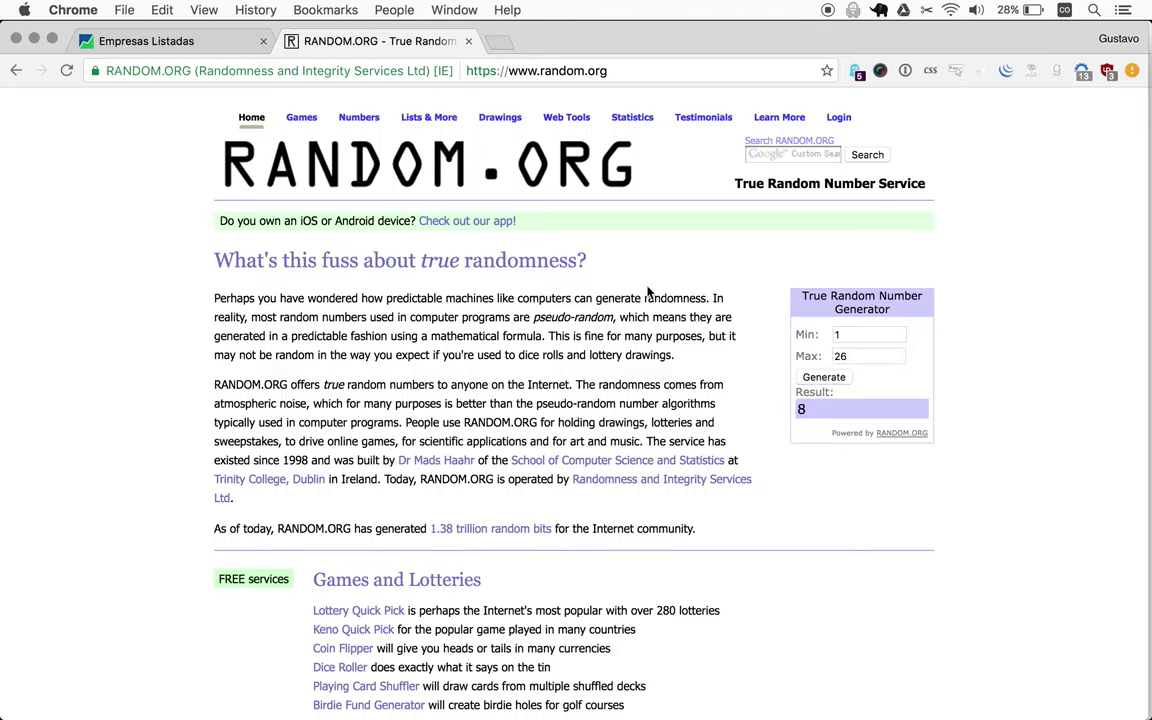
# List the BM&FBovespa companies starting with H, then draw a number from 1 to 7
pyautogui.click(142, 41)
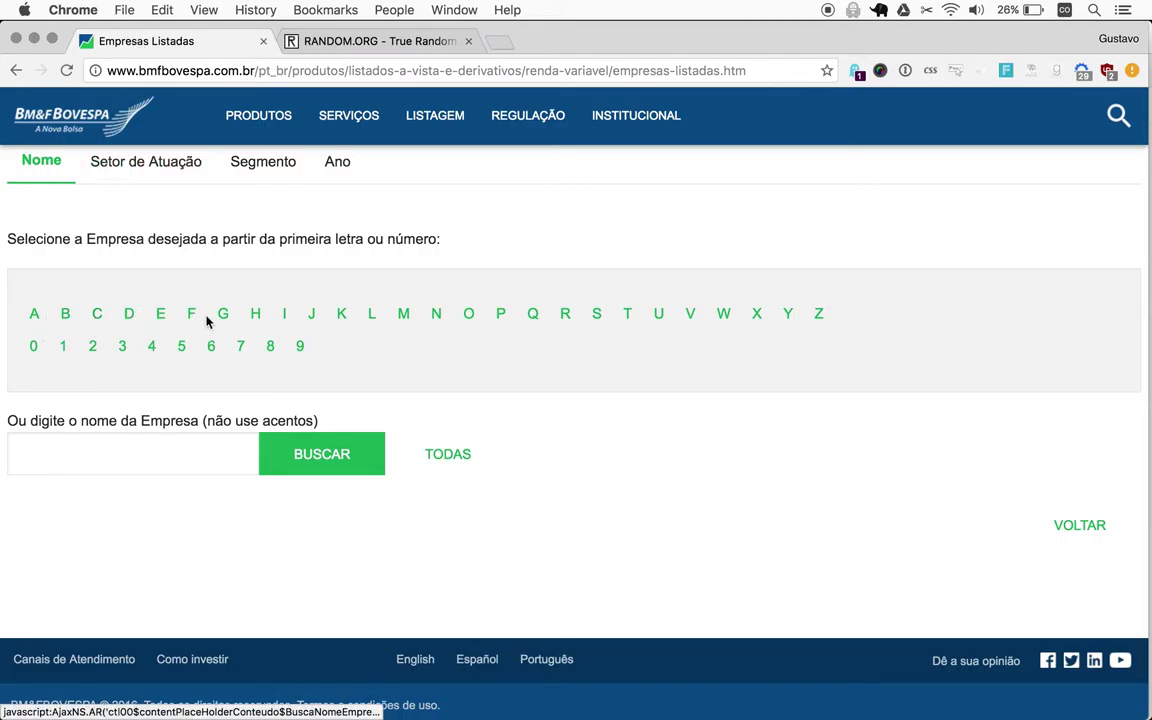
pyautogui.click(256, 316)
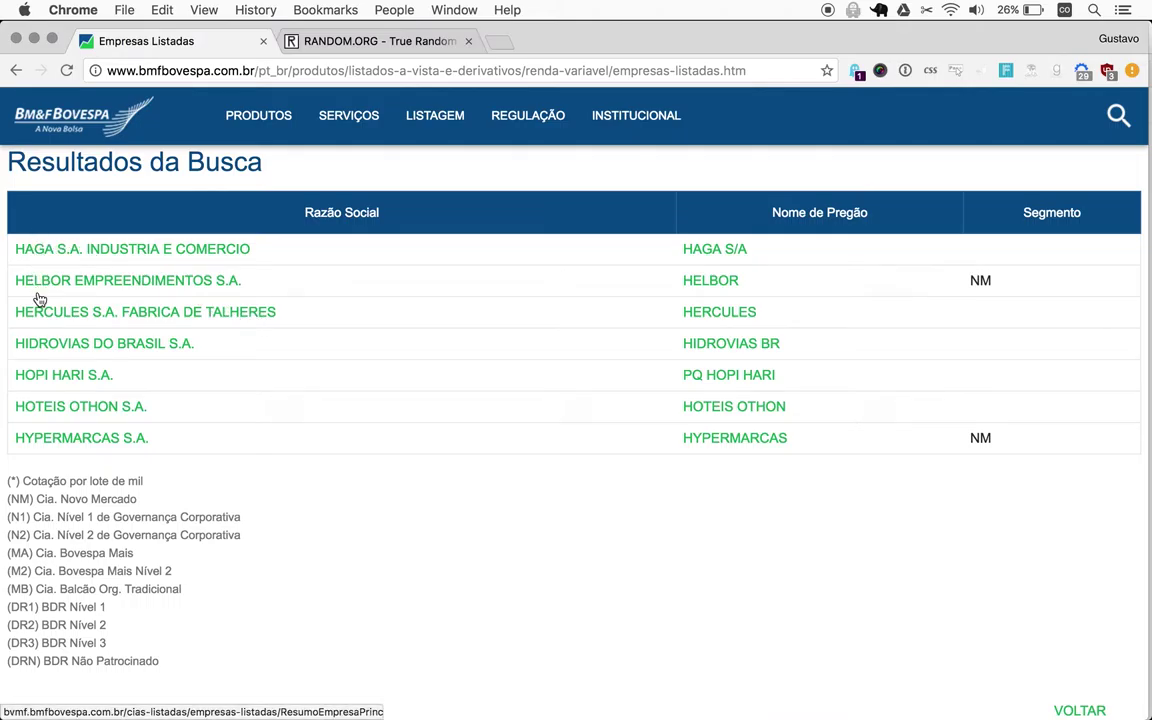
pyautogui.click(373, 38)
pyautogui.moveTo(871, 354); pyautogui.dragTo(779, 352)
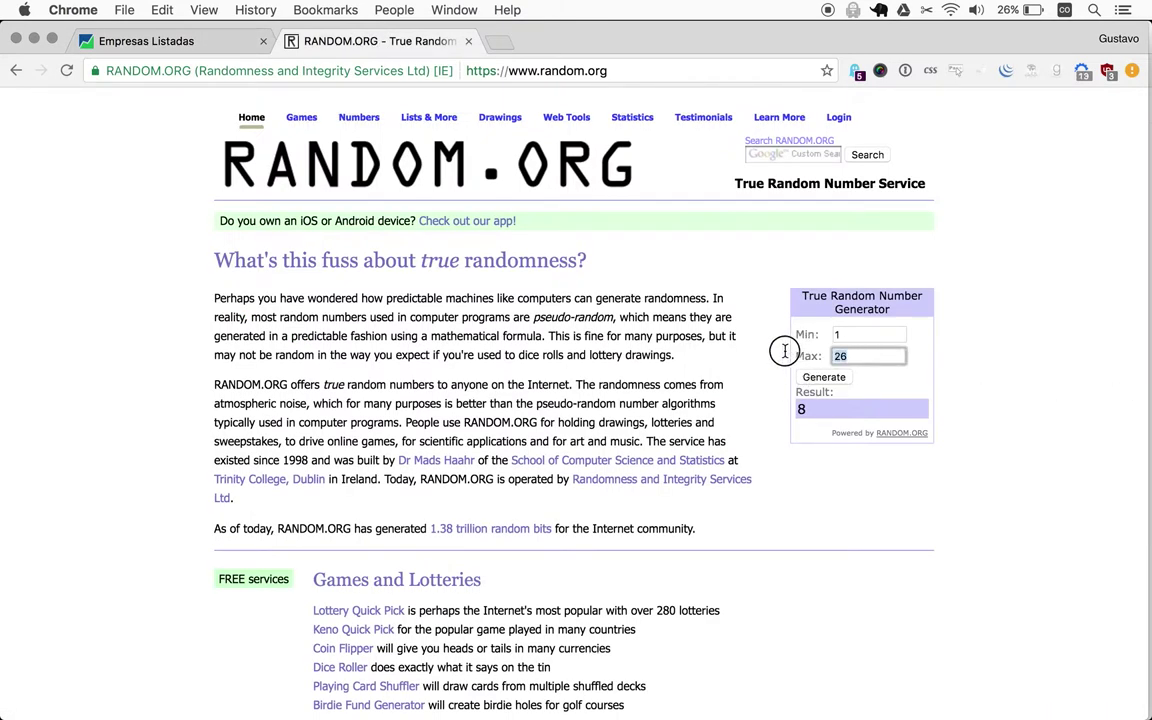
pyautogui.press('BackSpace')
pyautogui.write('7')
pyautogui.click(819, 380)
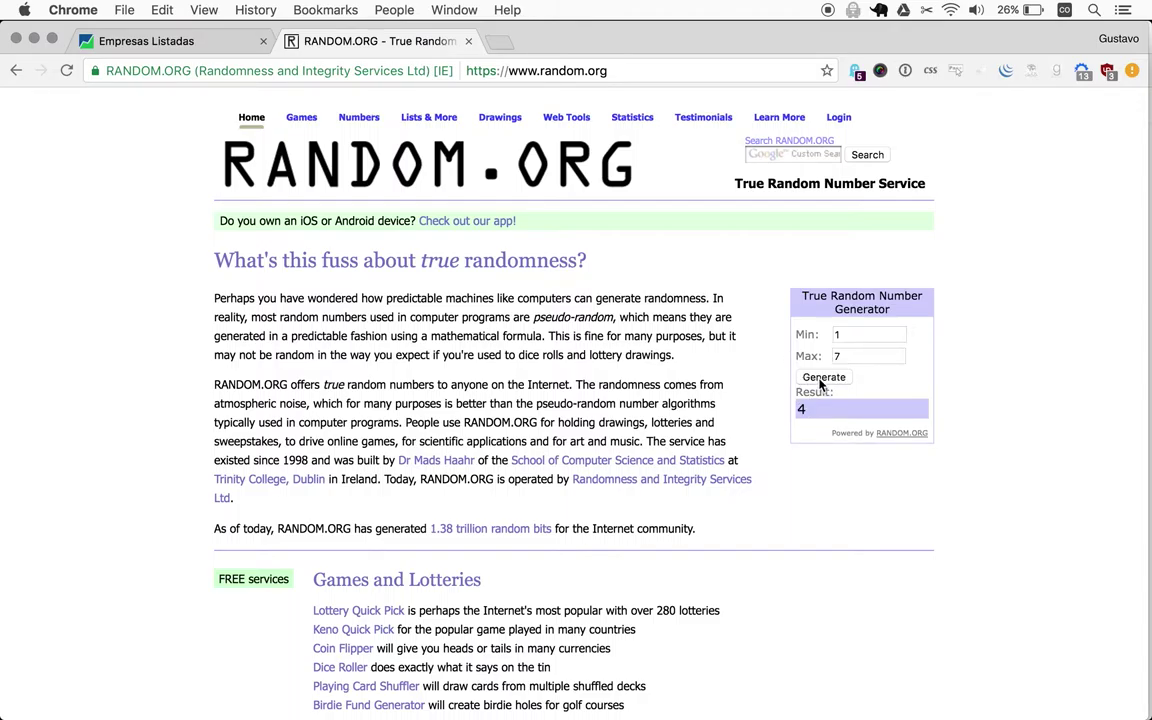
pyautogui.click(180, 45)
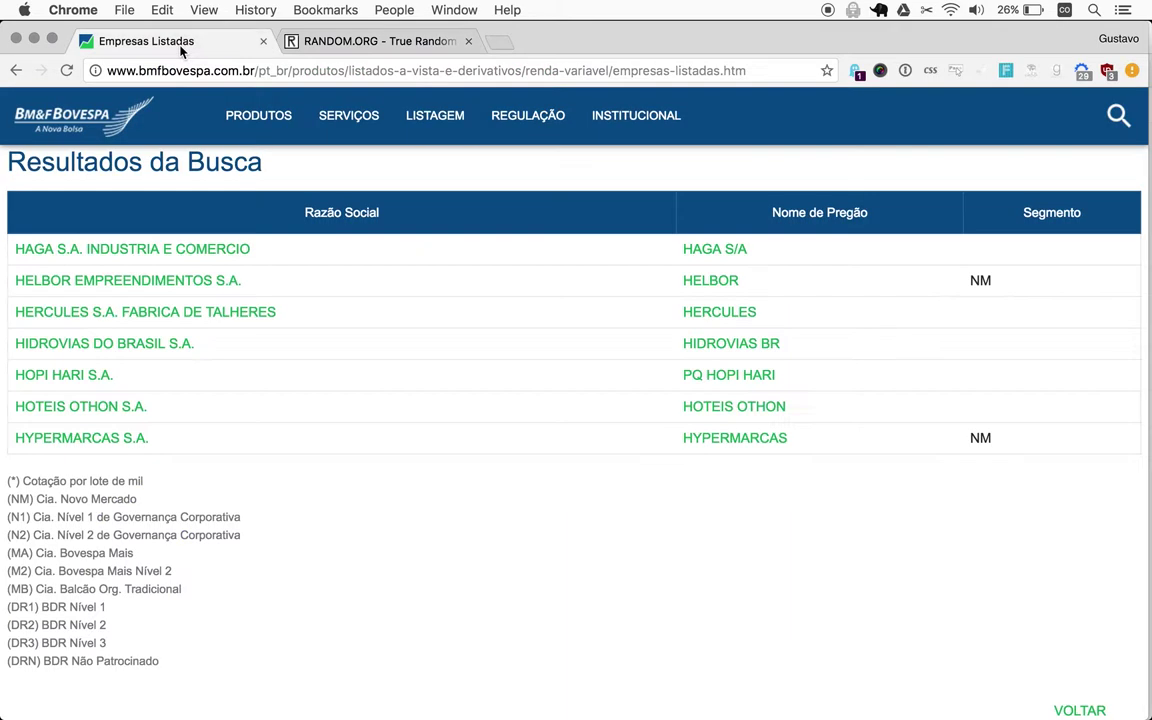
pyautogui.click(94, 345)
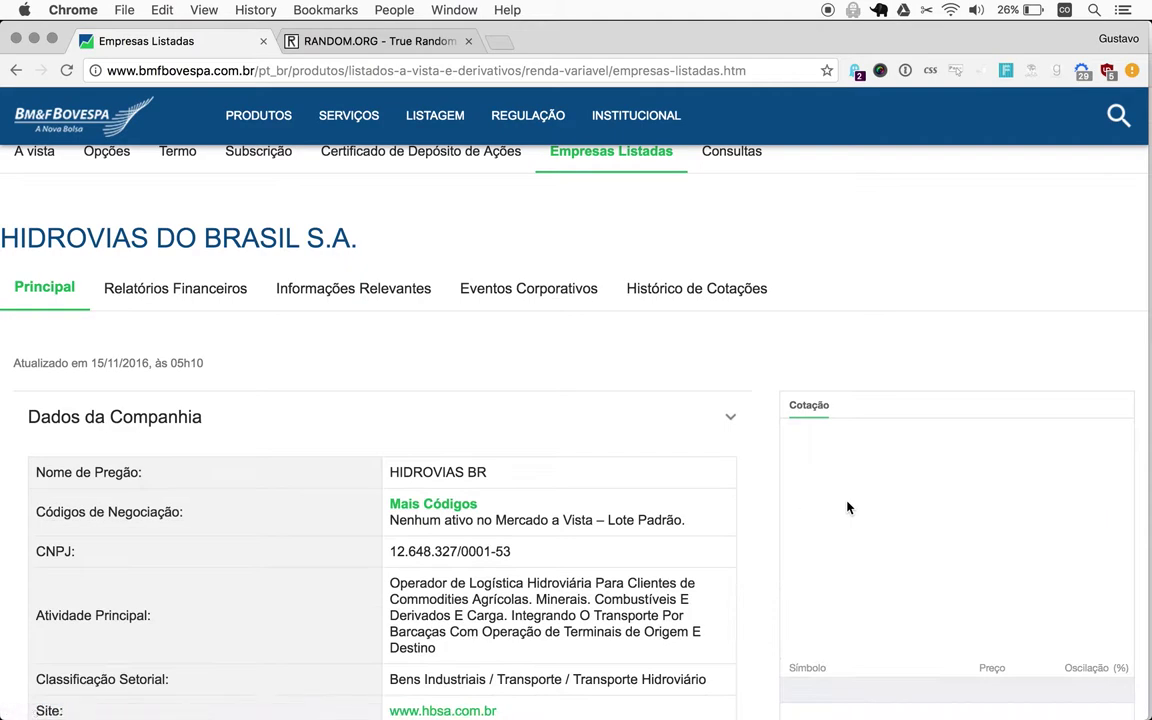
pyautogui.scroll(-4, 767, 664)
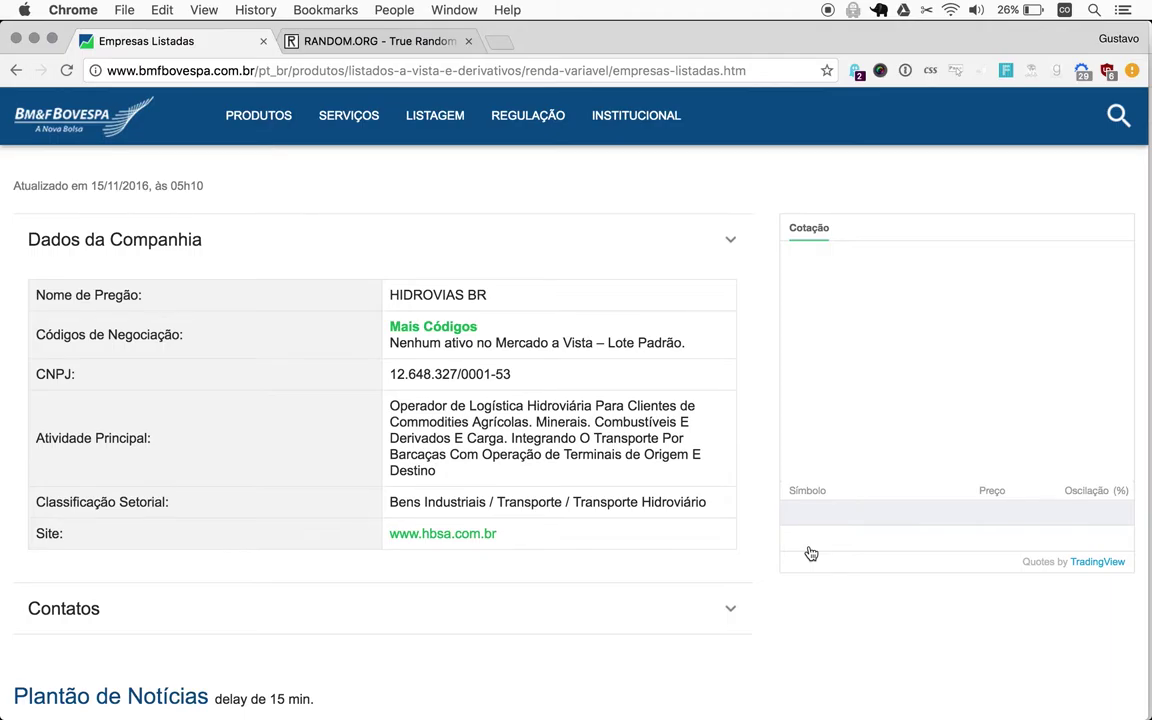
pyautogui.click(16, 72)
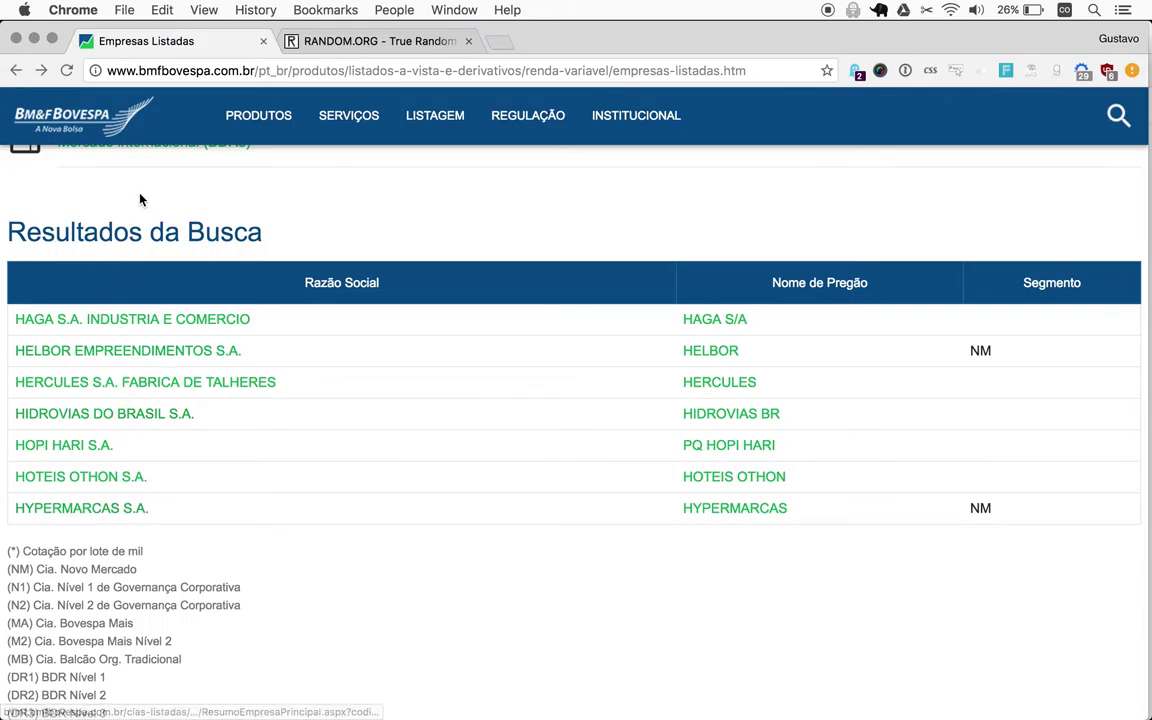
# Return to the letter index, draw from 1–26 on RANDOM.ORG, and list companies starting with N
pyautogui.click(16, 75)
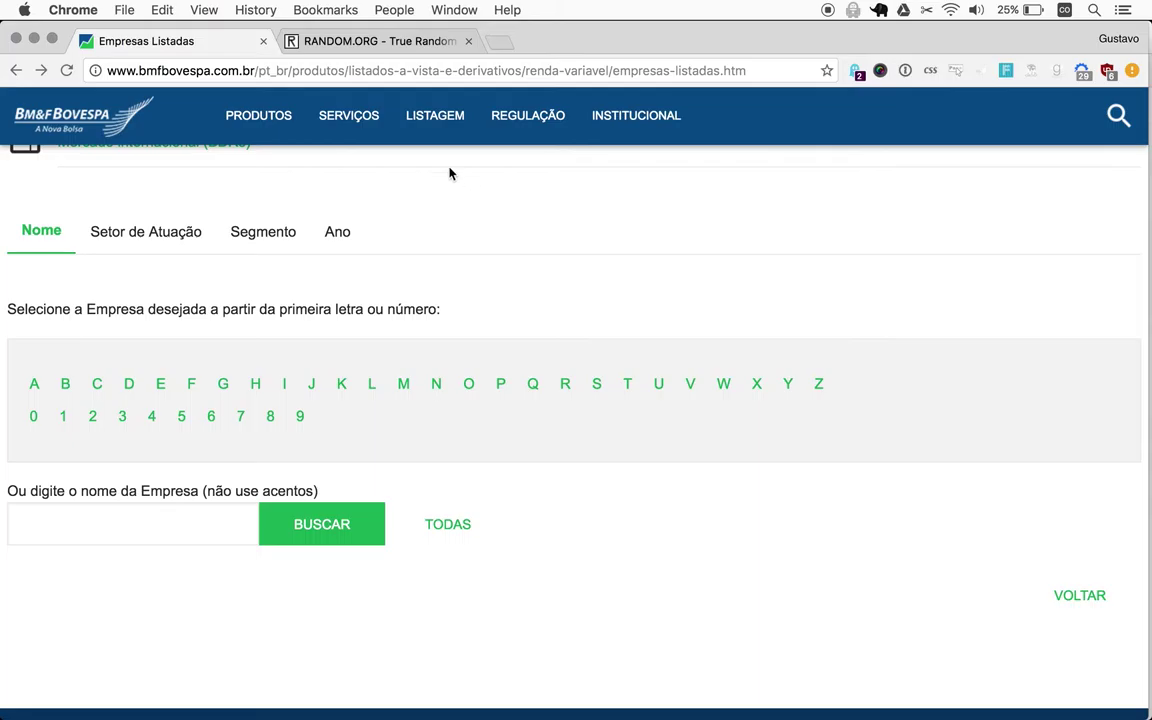
pyautogui.click(413, 44)
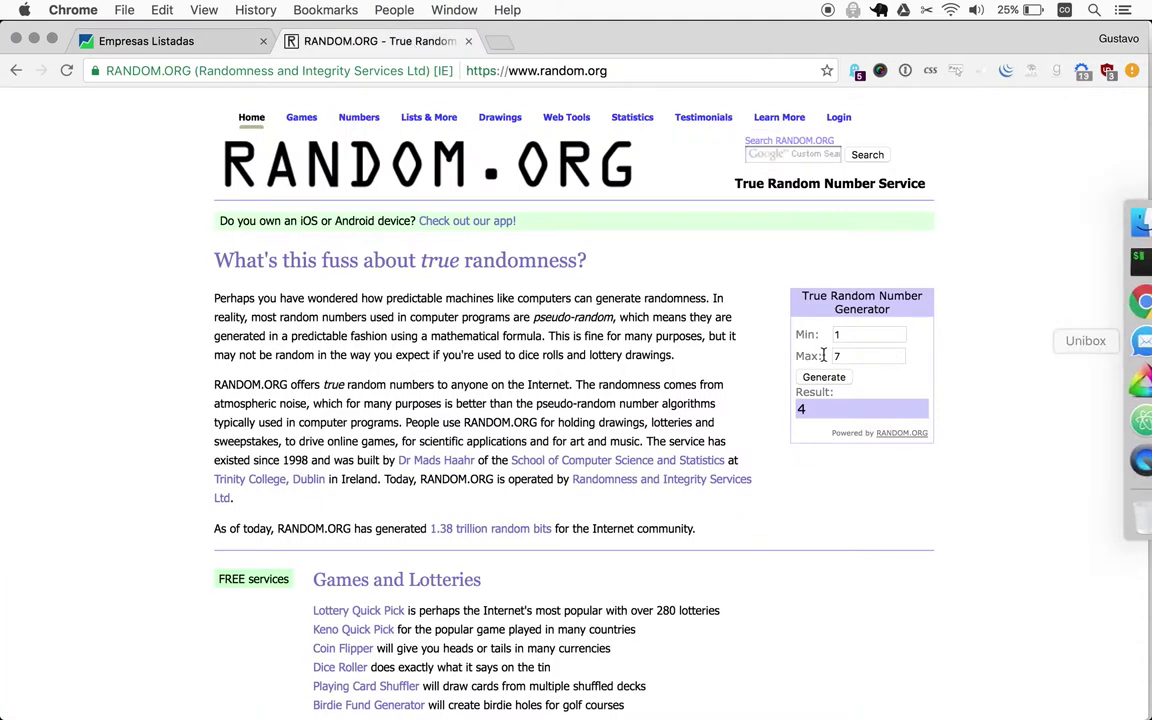
pyautogui.doubleClick(864, 356)
pyautogui.write('26')
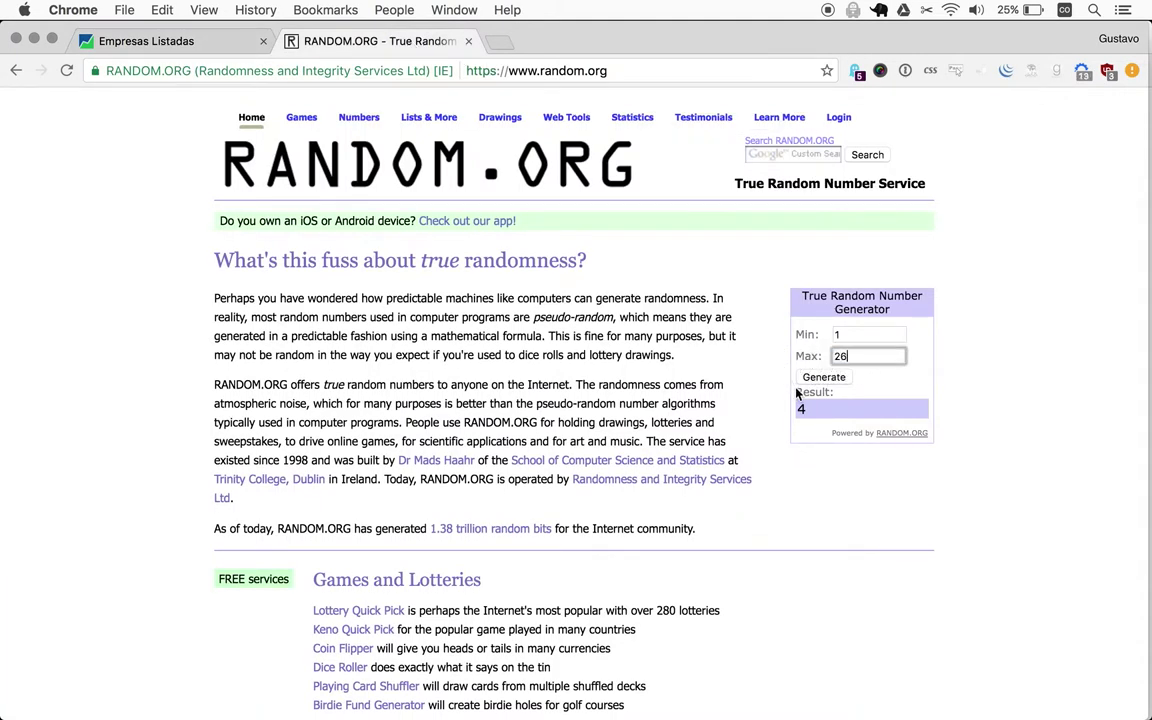
pyautogui.click(821, 377)
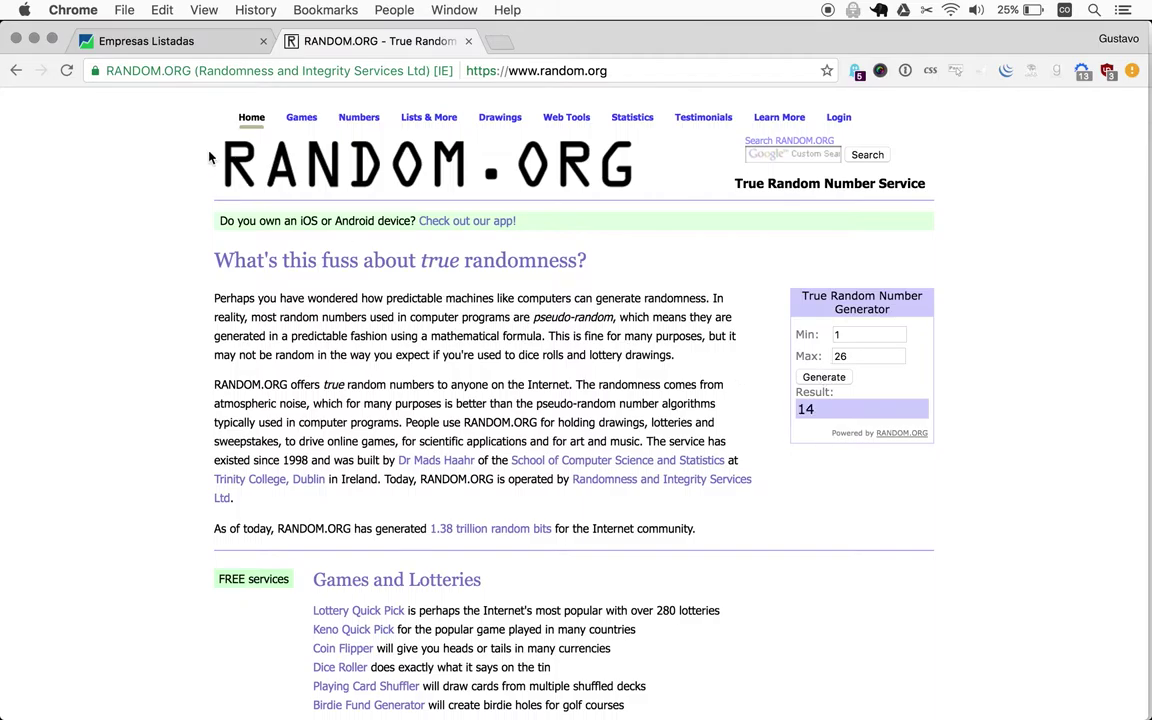
pyautogui.click(150, 38)
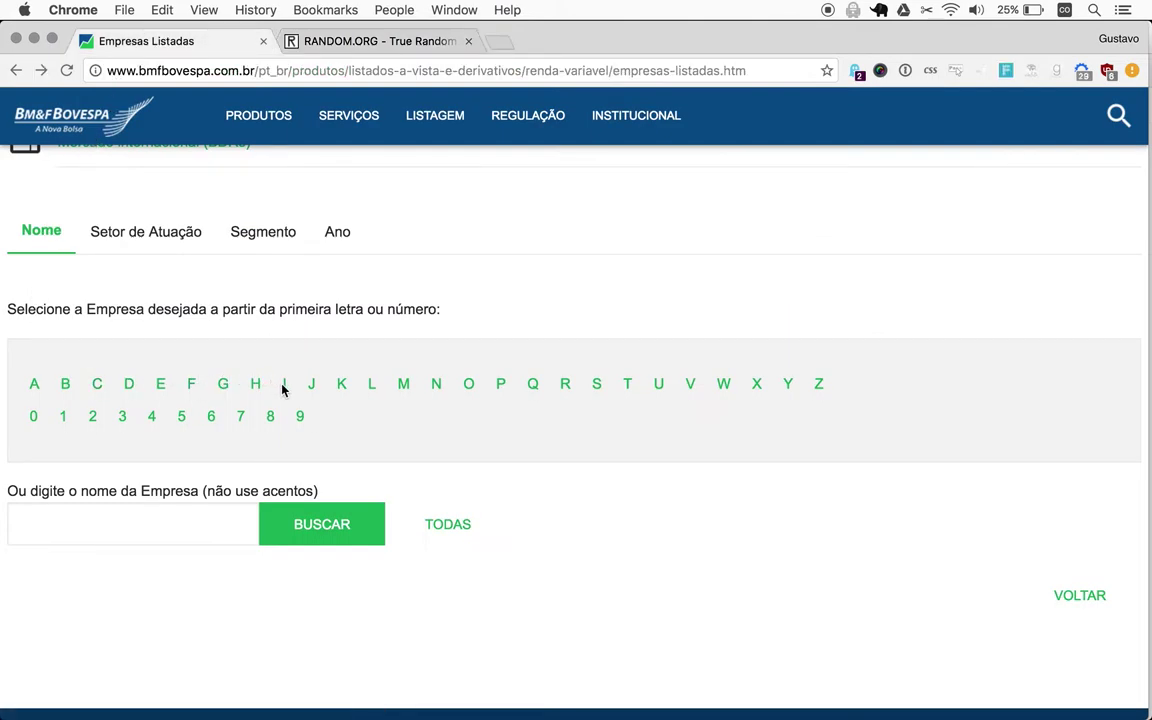
pyautogui.click(436, 388)
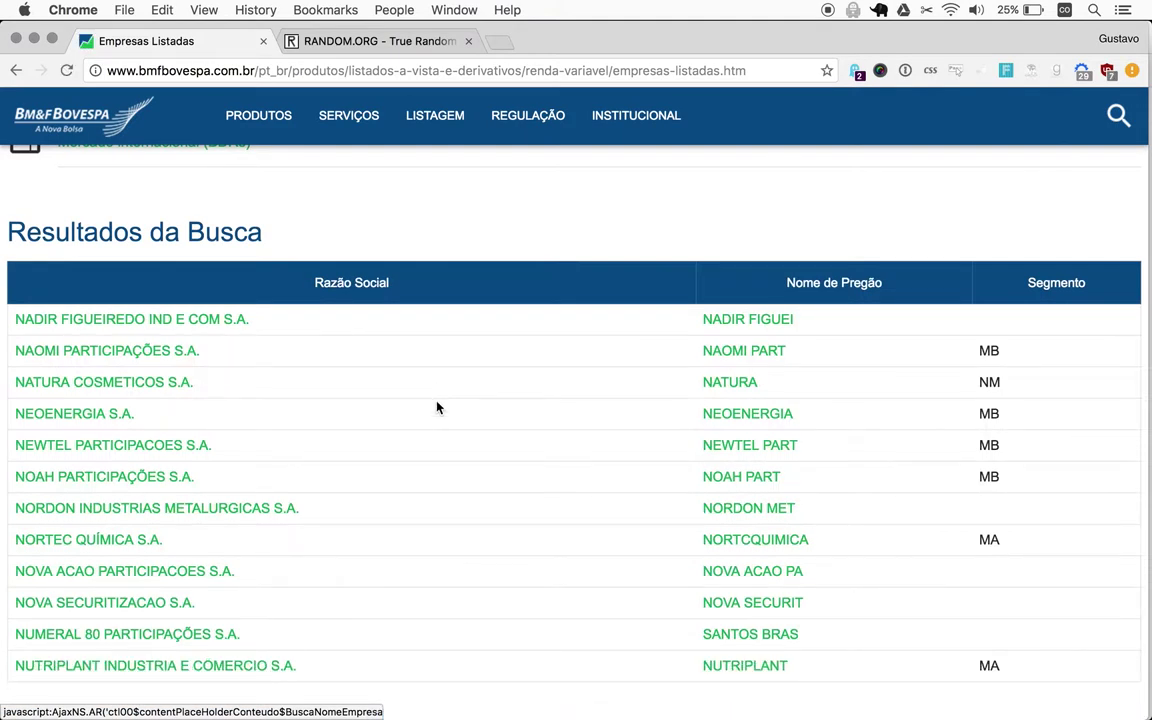
# Draw a number from 1 to 12 and open NOVA ACAO PARTICIPACOES S.A., the ninth N company
pyautogui.scroll(-5, 491, 504)
pyautogui.scroll(4, 491, 505)
pyautogui.scroll(-1, 491, 505)
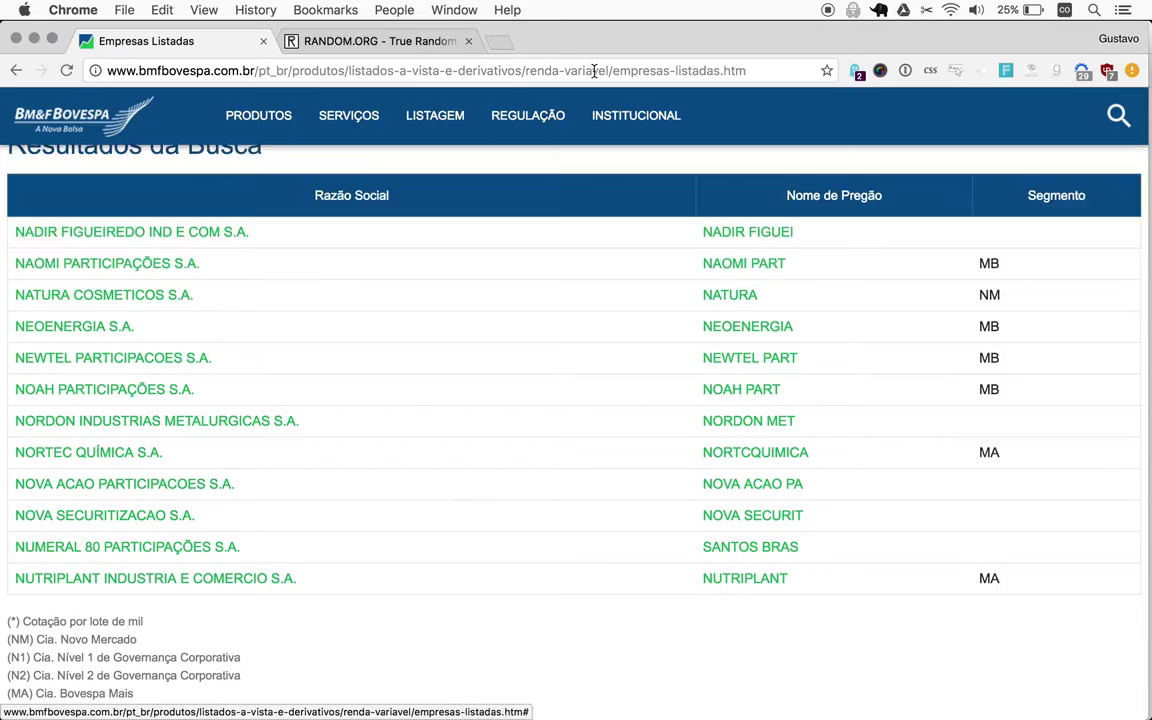
pyautogui.click(337, 40)
pyautogui.doubleClick(842, 356)
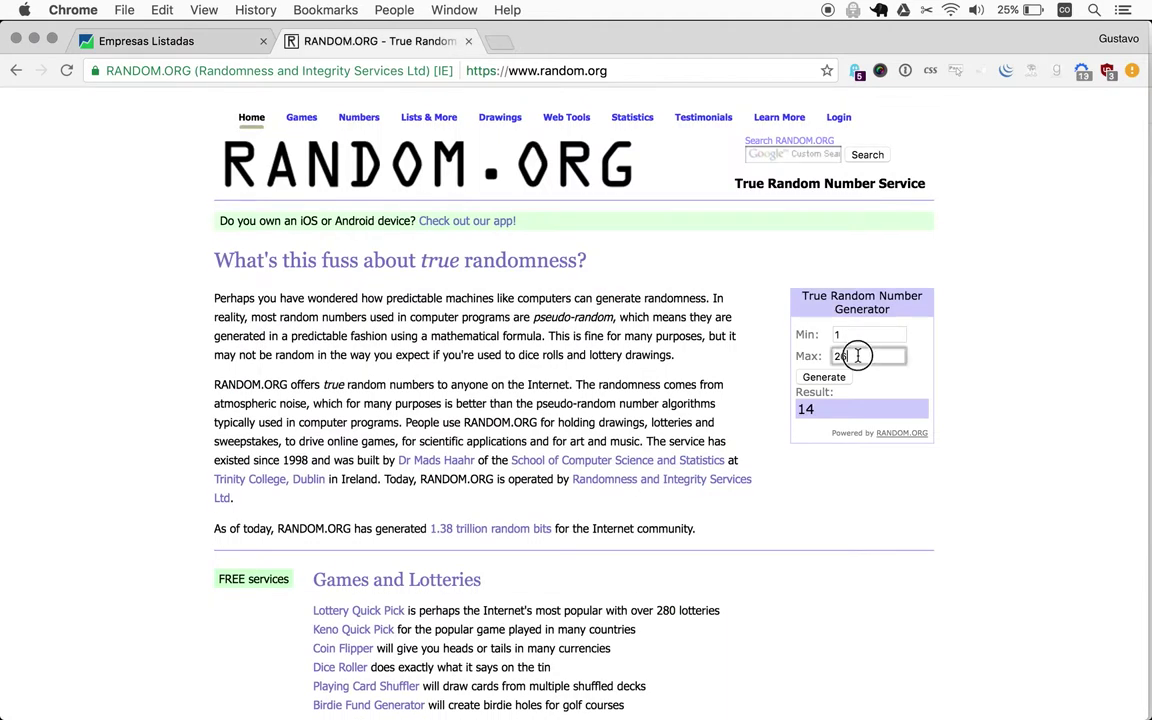
pyautogui.write('12')
pyautogui.click(825, 377)
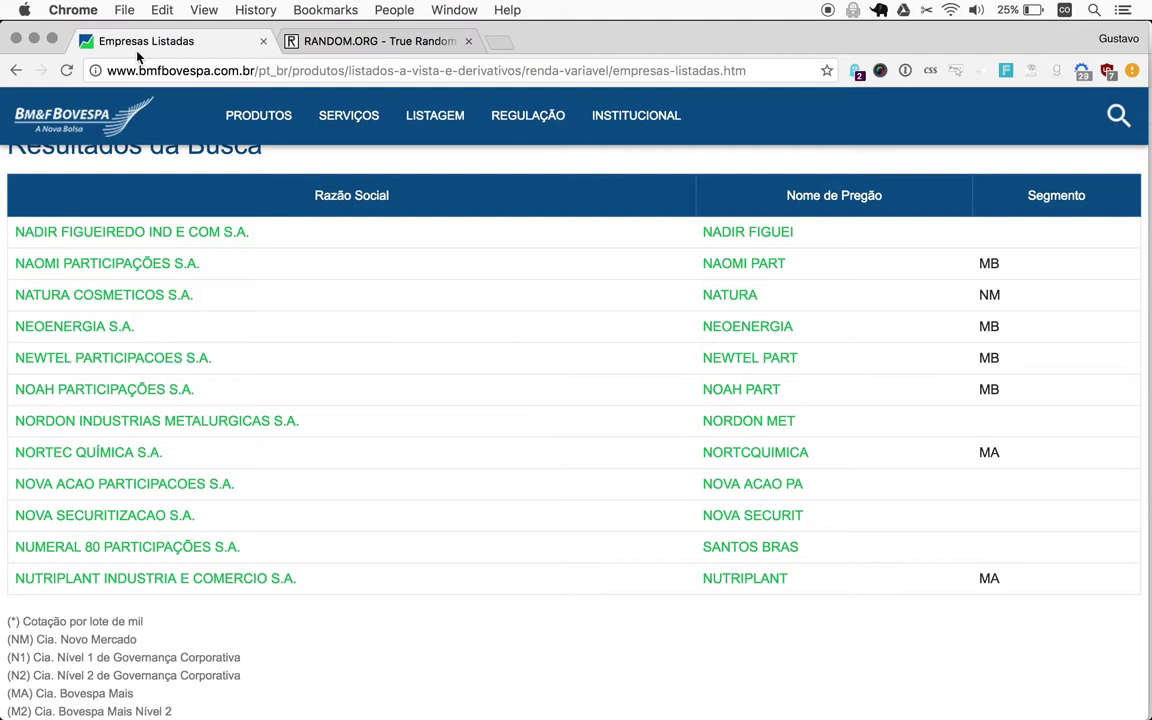
pyautogui.click(122, 45)
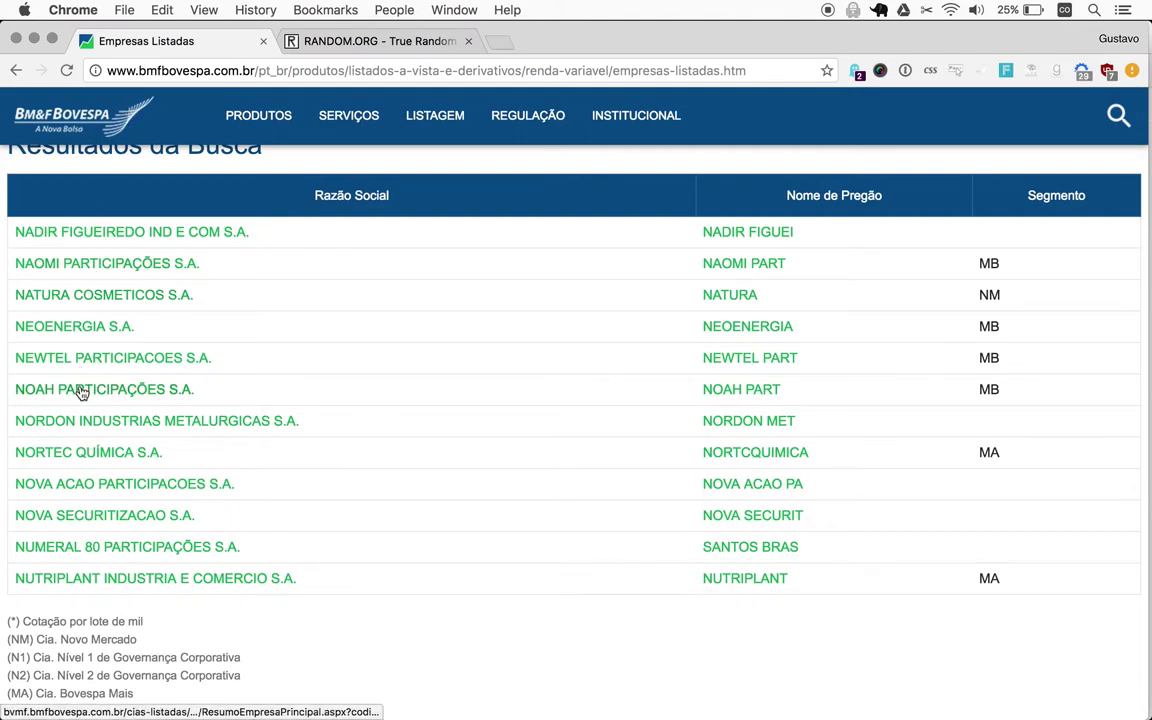
pyautogui.click(80, 490)
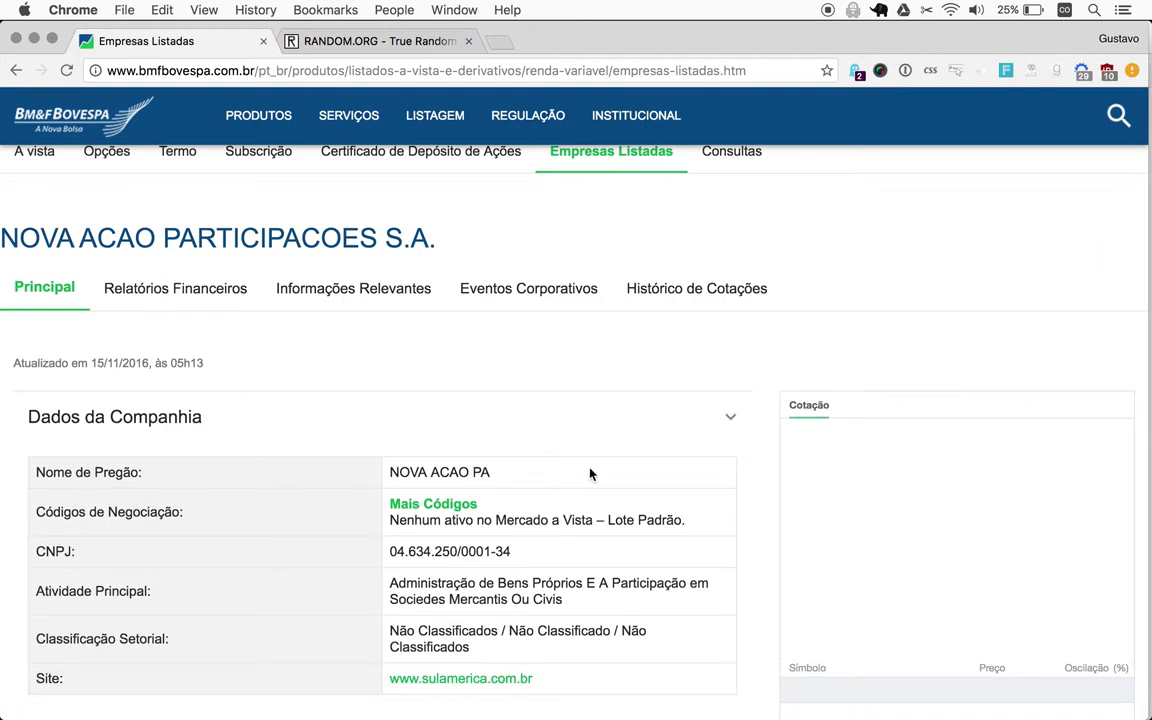
# Select the no-assets-traded note, then go back to the letter index search form
pyautogui.moveTo(661, 520); pyautogui.dragTo(387, 520)
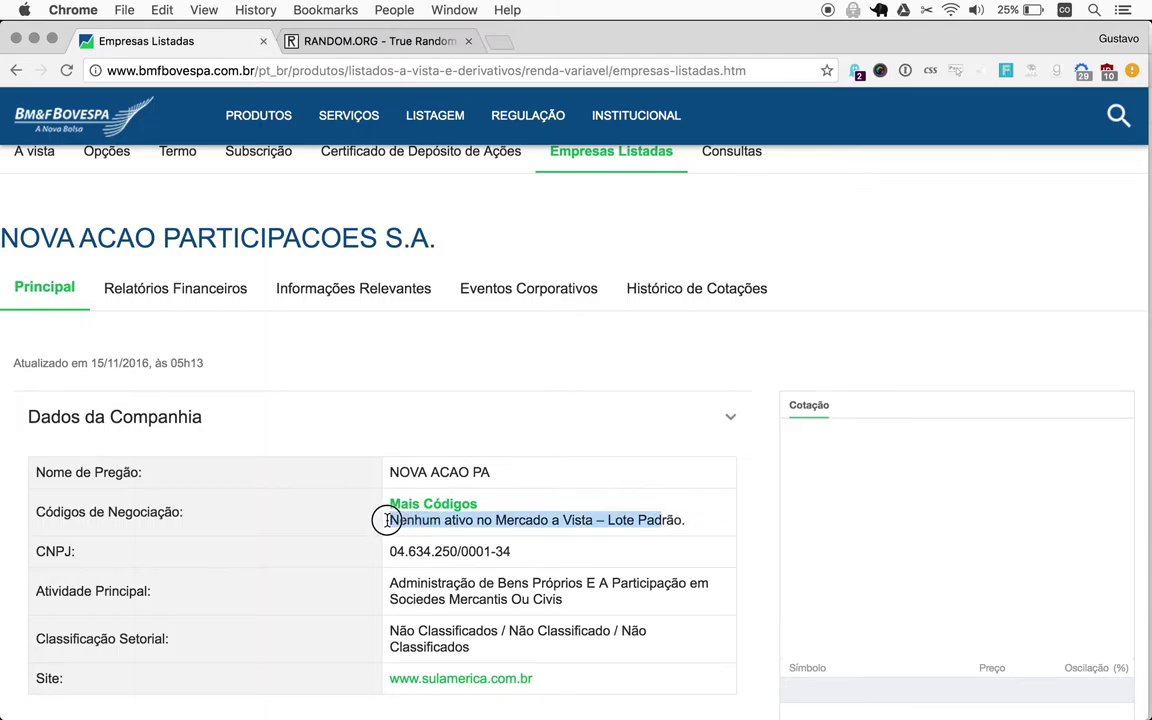
pyautogui.click(17, 72)
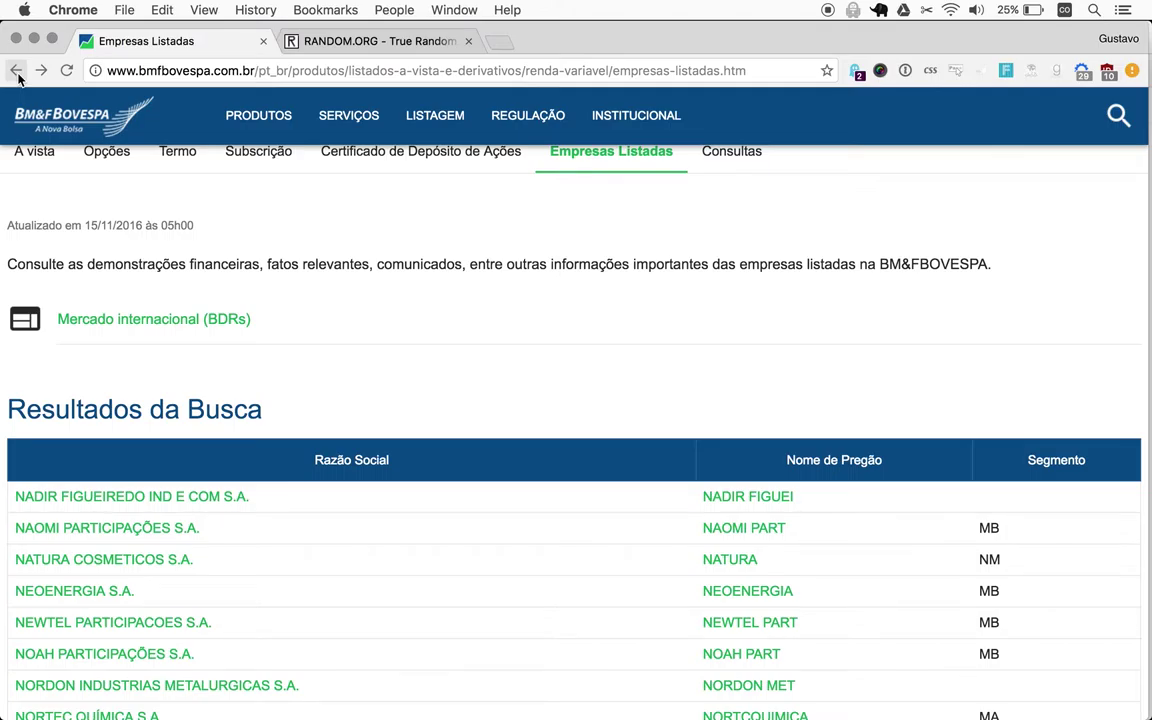
pyautogui.click(17, 72)
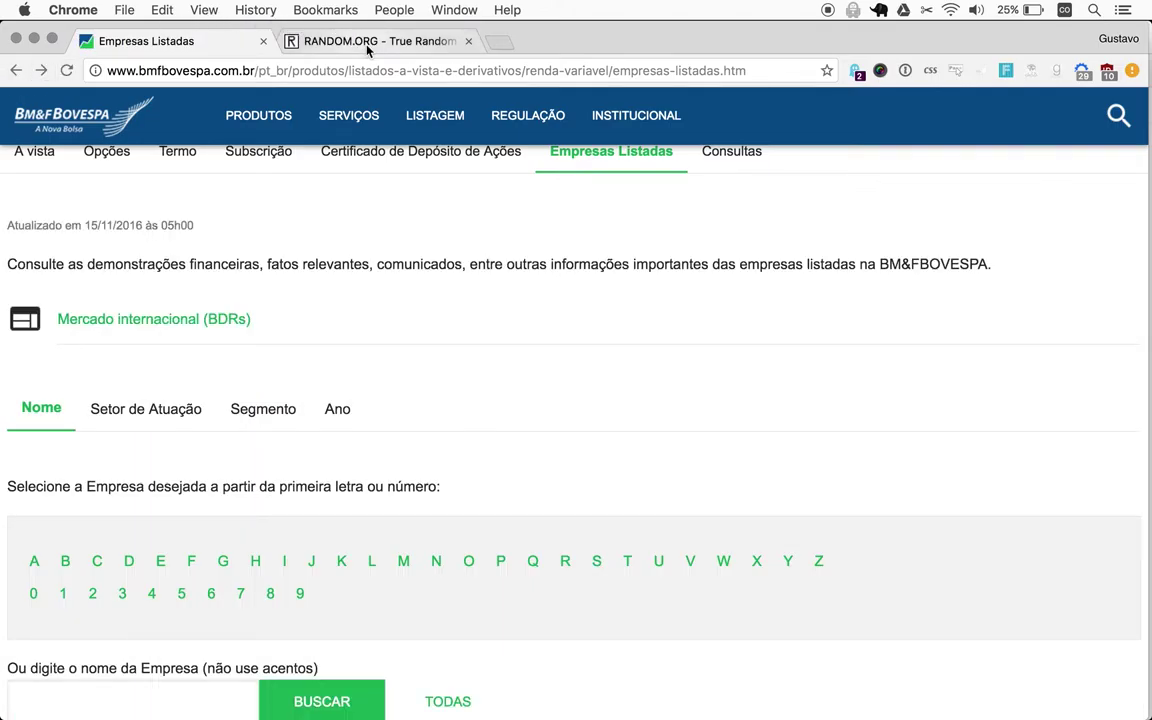
# Draw a number from 1 to 26 and list the companies starting with E
pyautogui.click(367, 42)
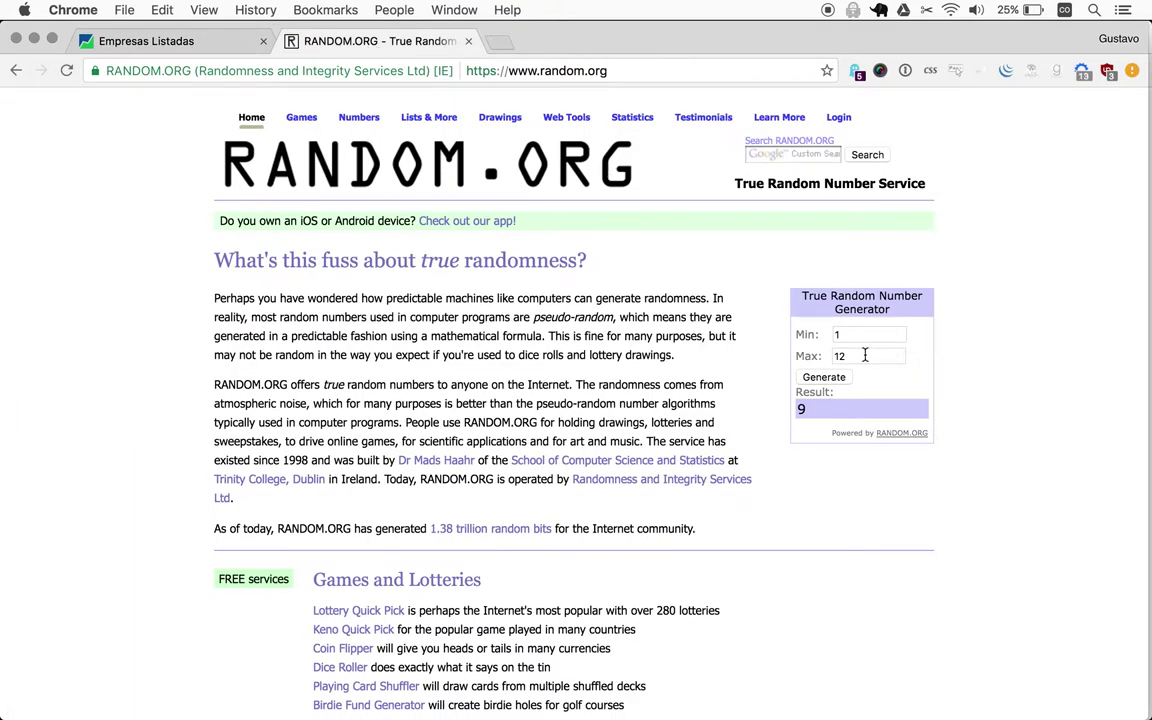
pyautogui.moveTo(850, 356); pyautogui.dragTo(800, 340)
pyautogui.write('26')
pyautogui.click(812, 378)
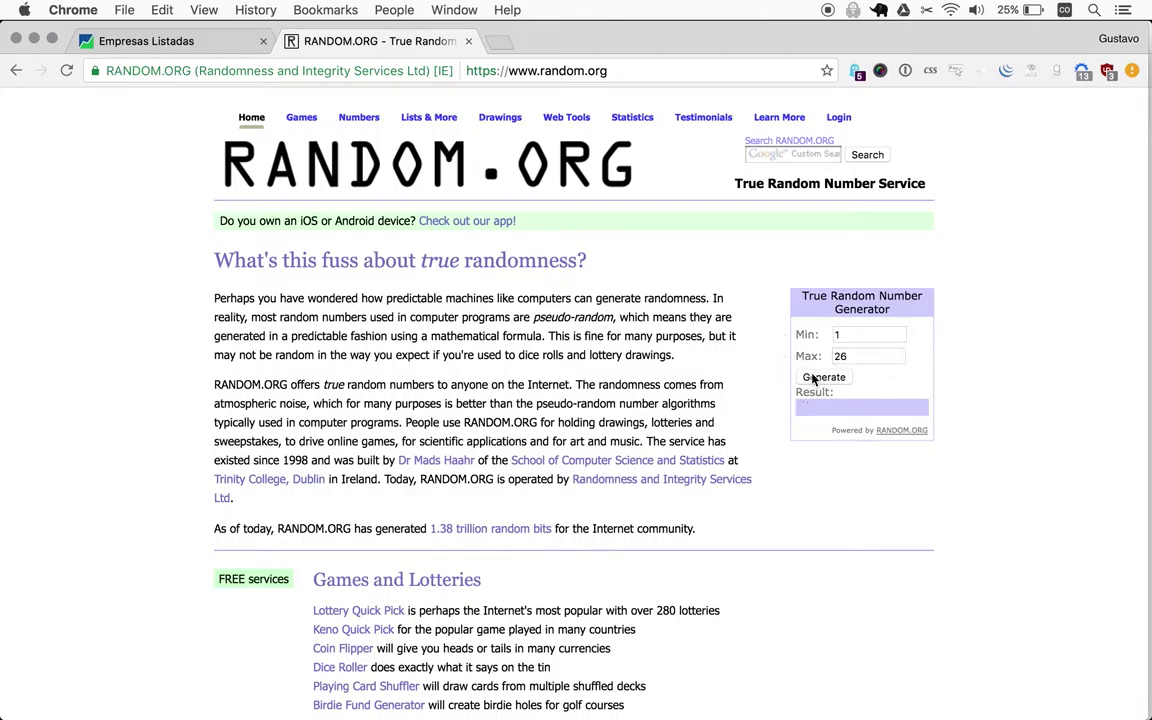
pyautogui.click(132, 41)
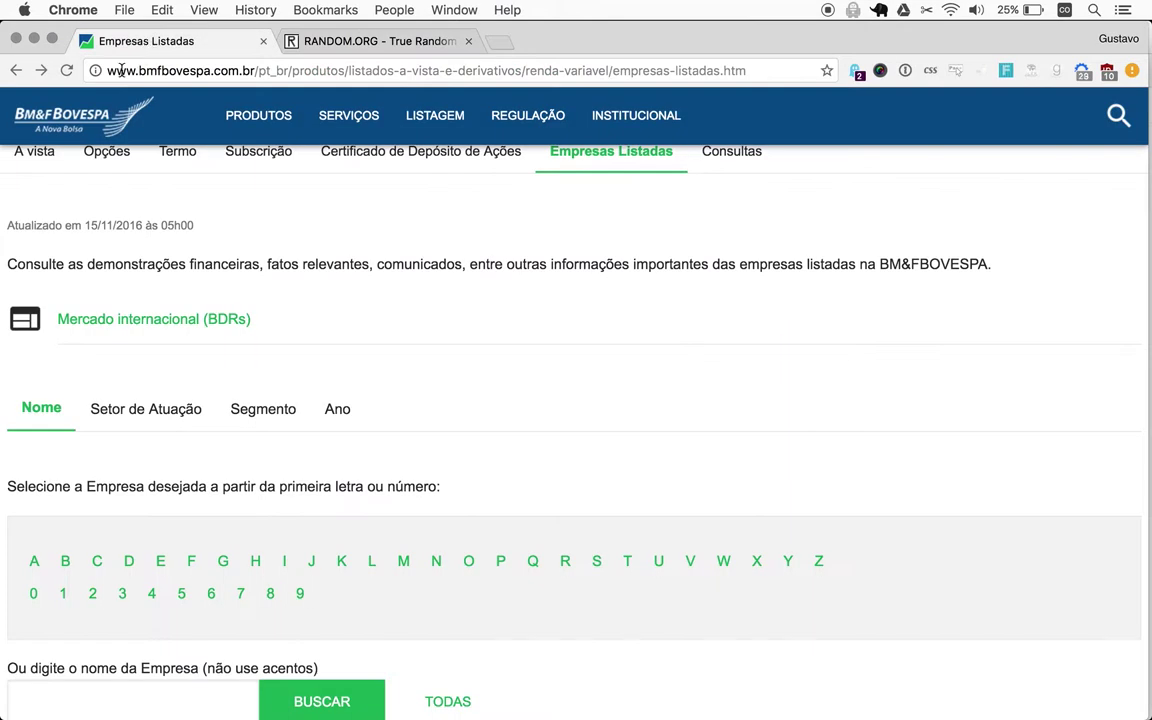
pyautogui.click(163, 565)
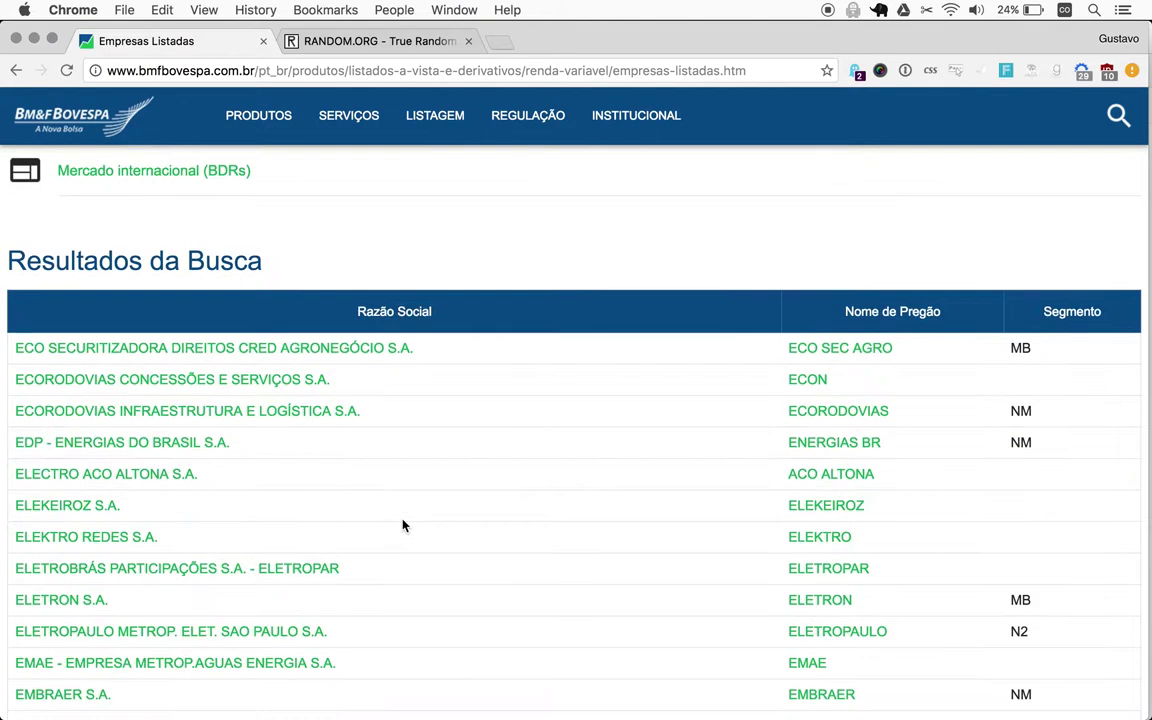
# Inspect the E-company results table with the developer tools
pyautogui.scroll(-10, 403, 525)
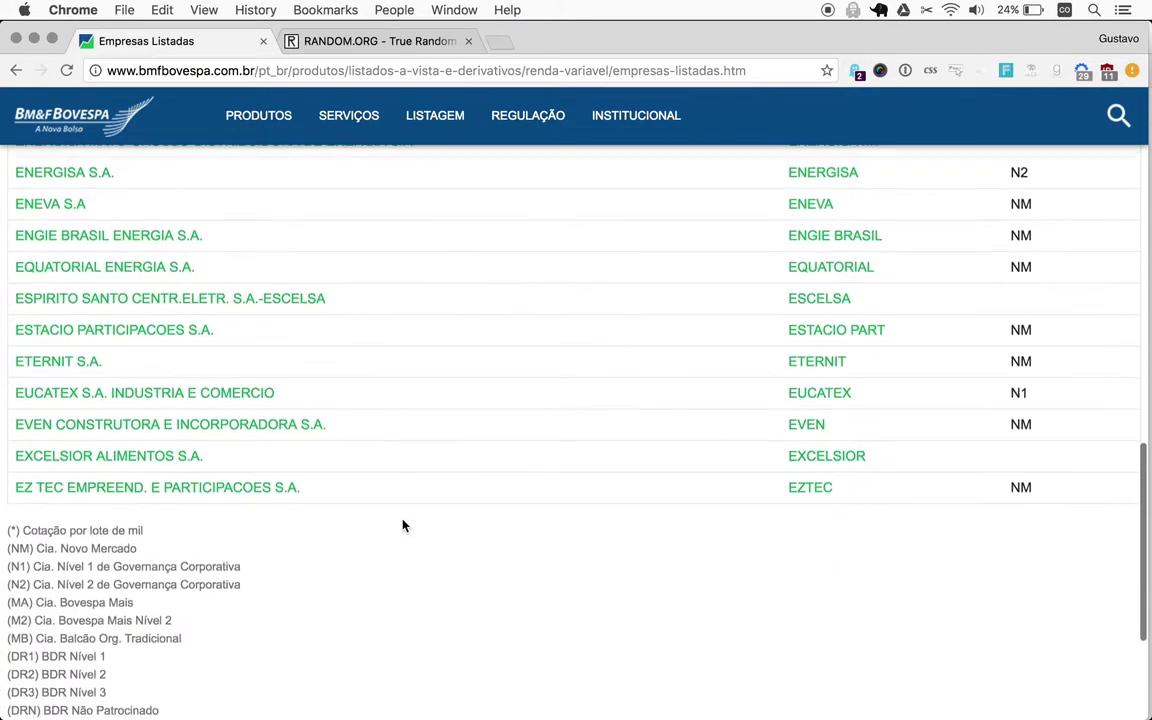
pyautogui.rightClick(711, 348)
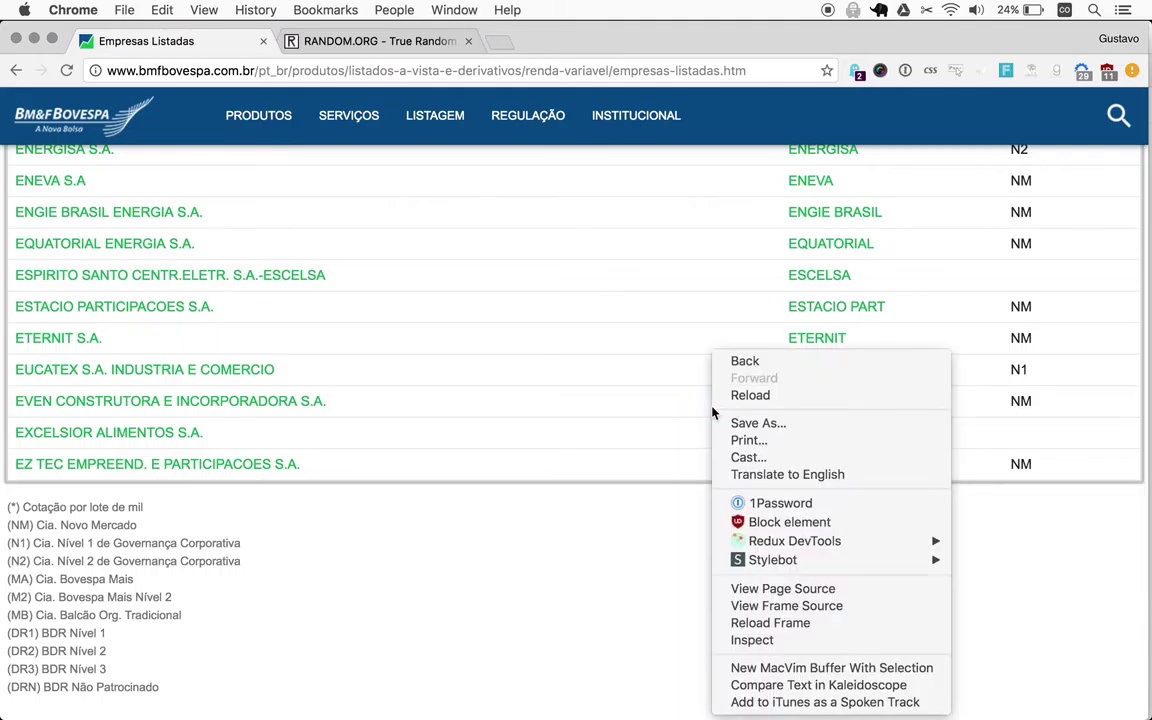
pyautogui.click(769, 641)
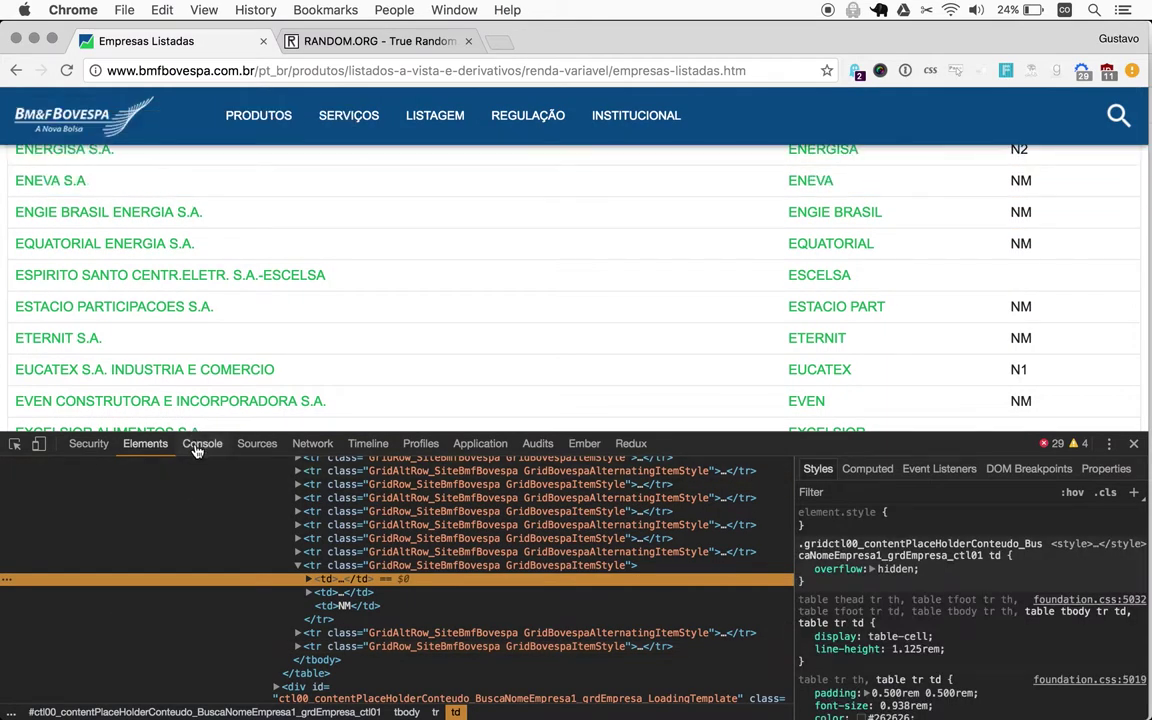
# Count the table's 27 rows in the console with $('tbody tr').length, then select RANDOM.ORG's maximum
pyautogui.click(198, 448)
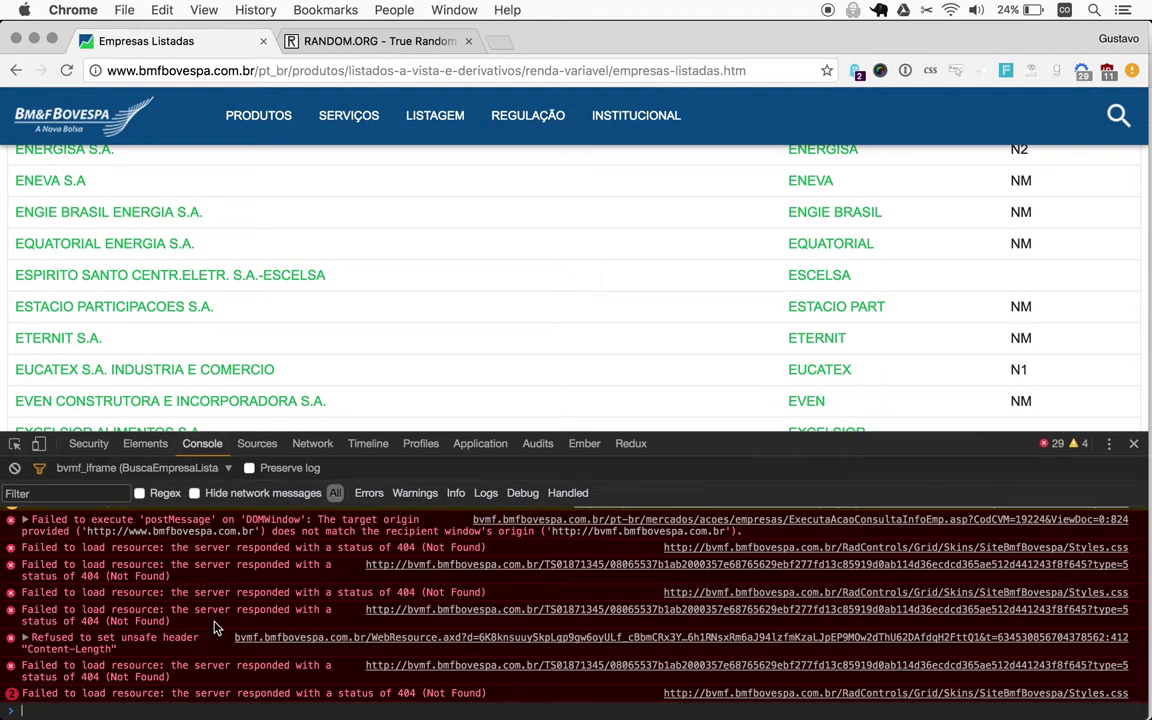
pyautogui.write("$('tbody tr').length")
pyautogui.press('Return')
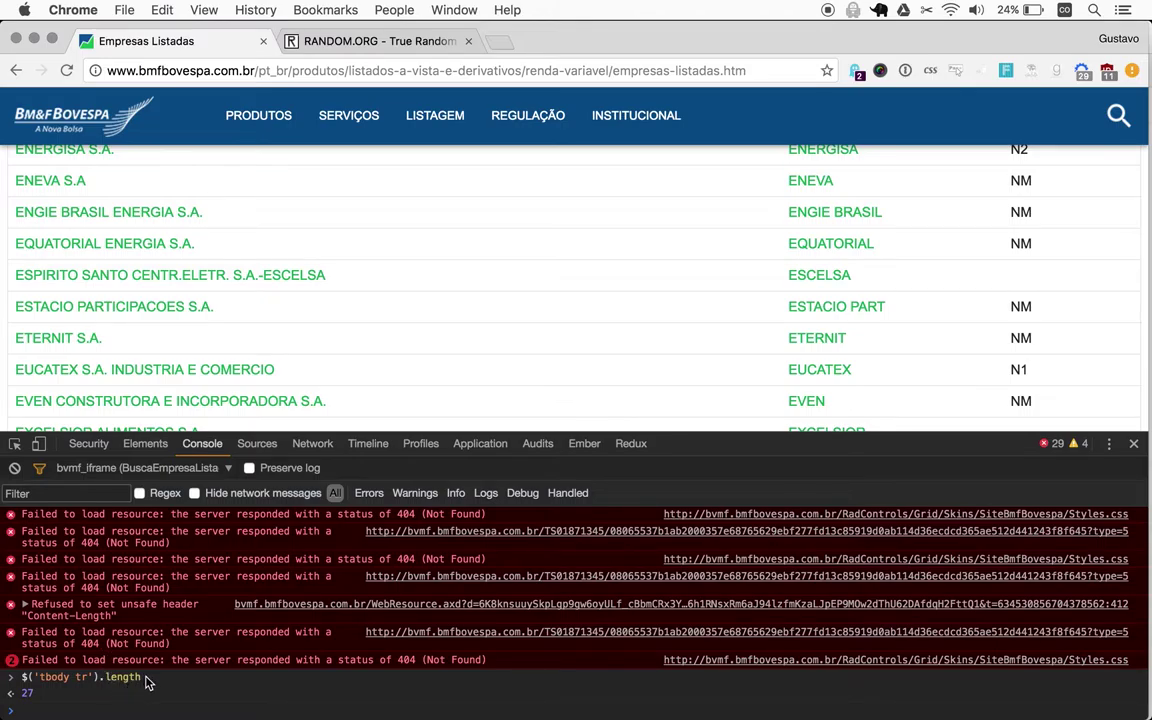
pyautogui.moveTo(141, 677); pyautogui.dragTo(24, 678)
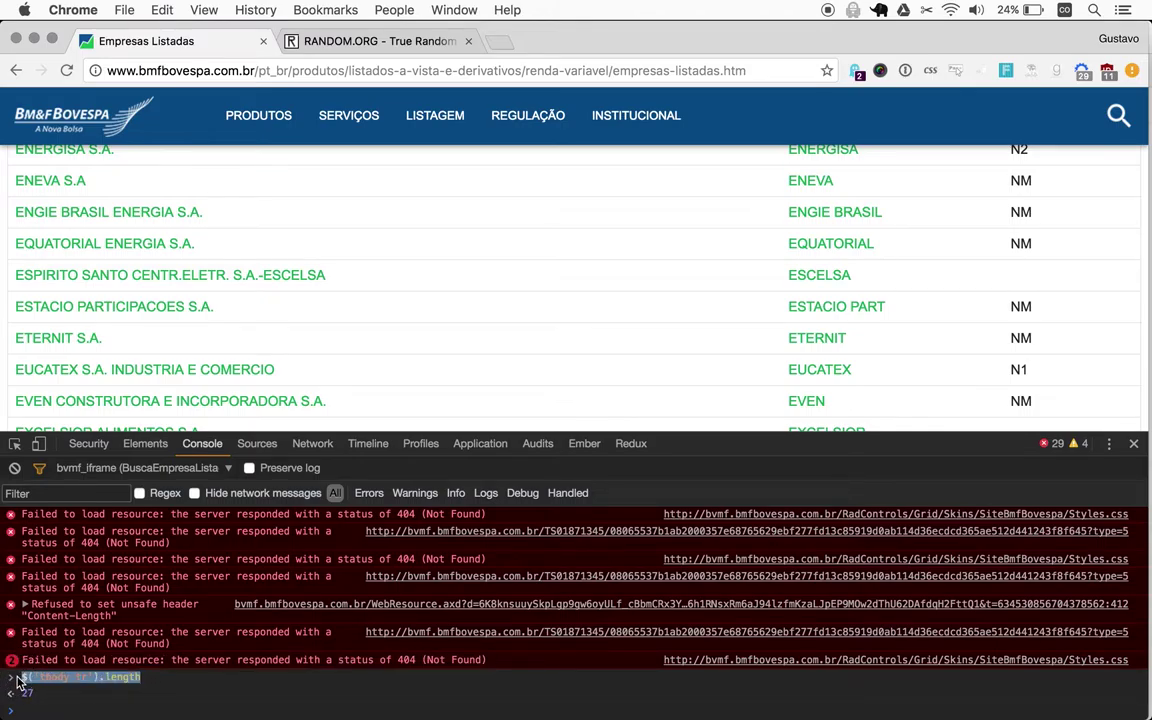
pyautogui.click(16, 706)
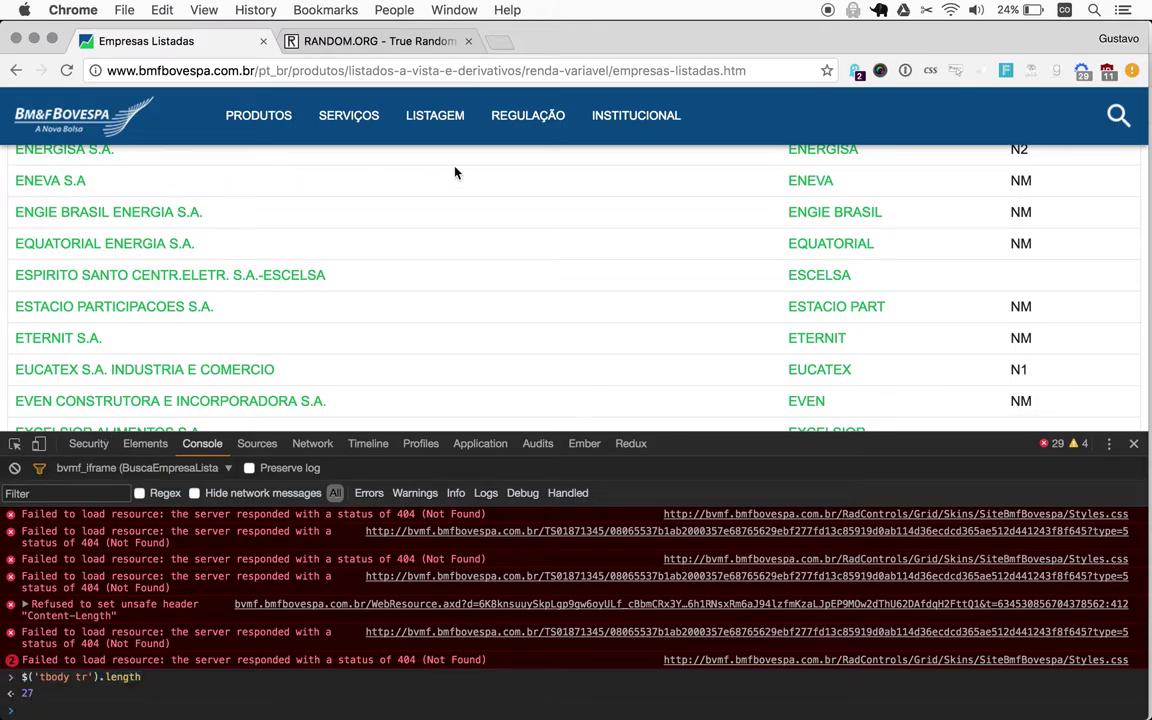
pyautogui.click(340, 40)
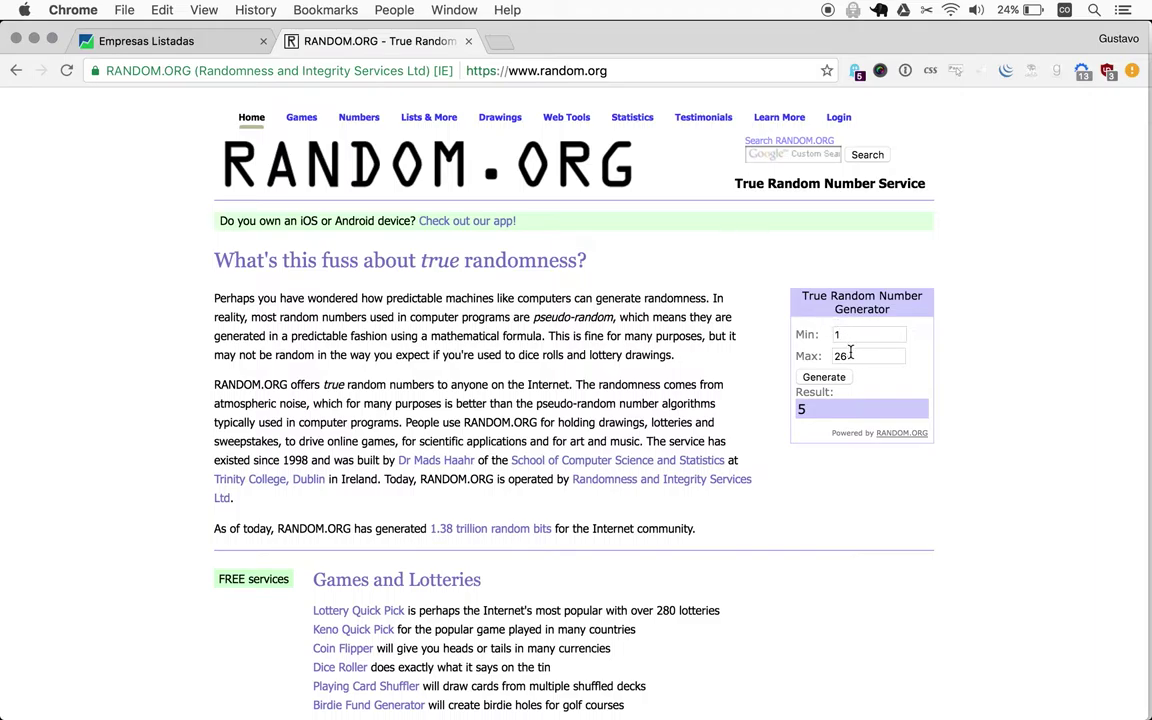
pyautogui.click(741, 347)
# Set RANDOM.ORG's maximum to 27, draw 15, and return to the E-company console
pyautogui.write('27')
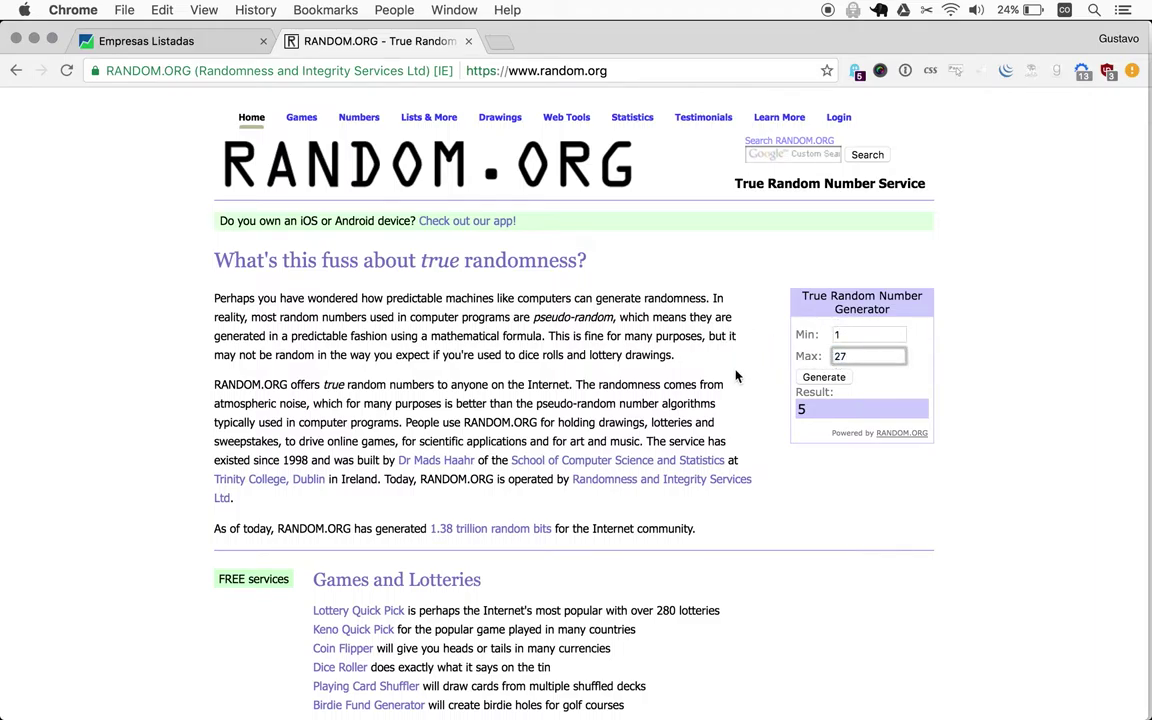
pyautogui.click(815, 377)
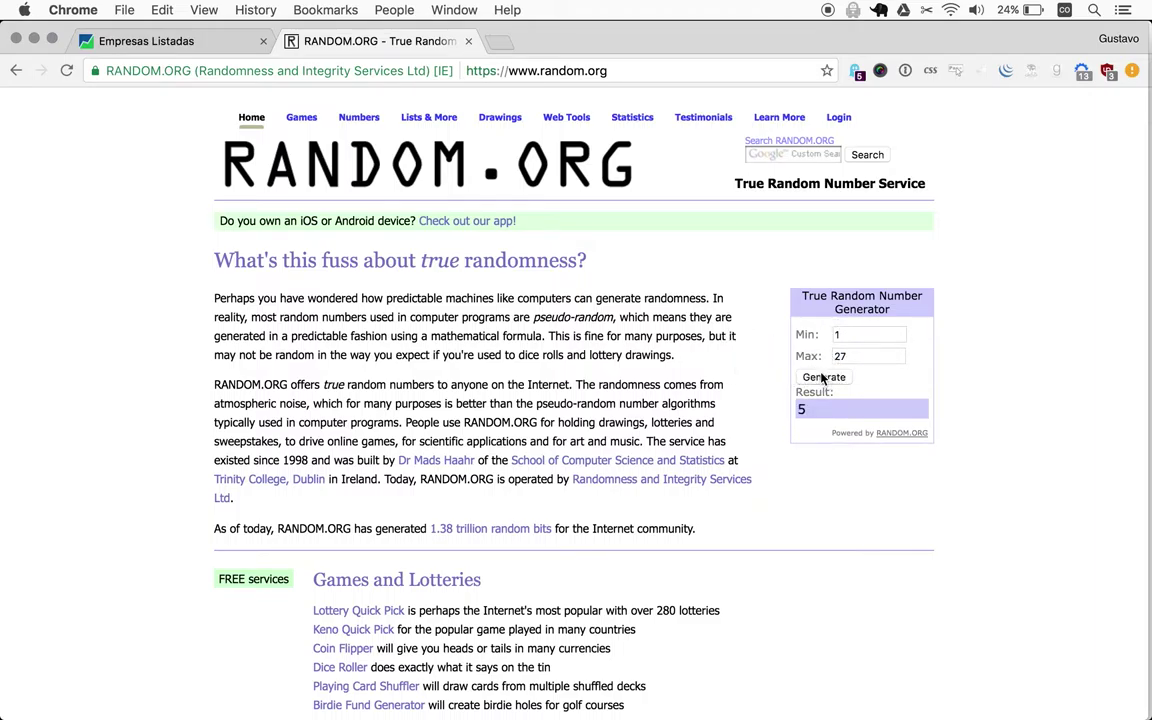
pyautogui.click(136, 40)
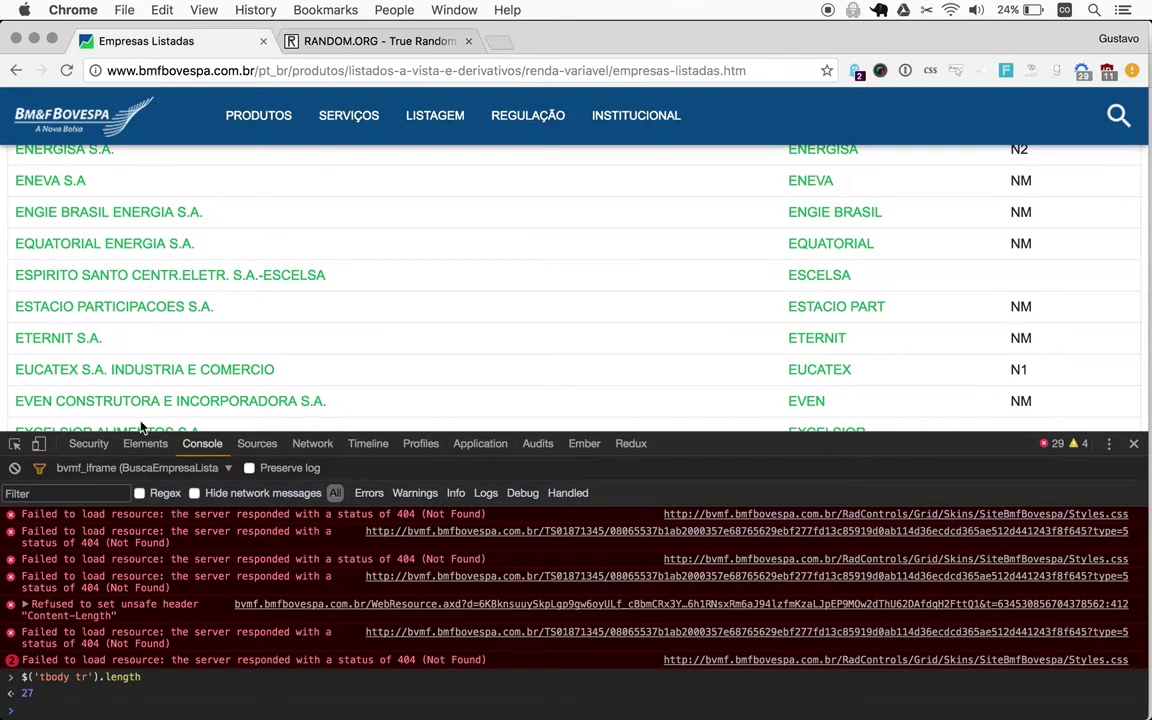
pyautogui.scroll(4, 141, 427)
pyautogui.scroll(5, 141, 427)
pyautogui.scroll(-2, 130, 385)
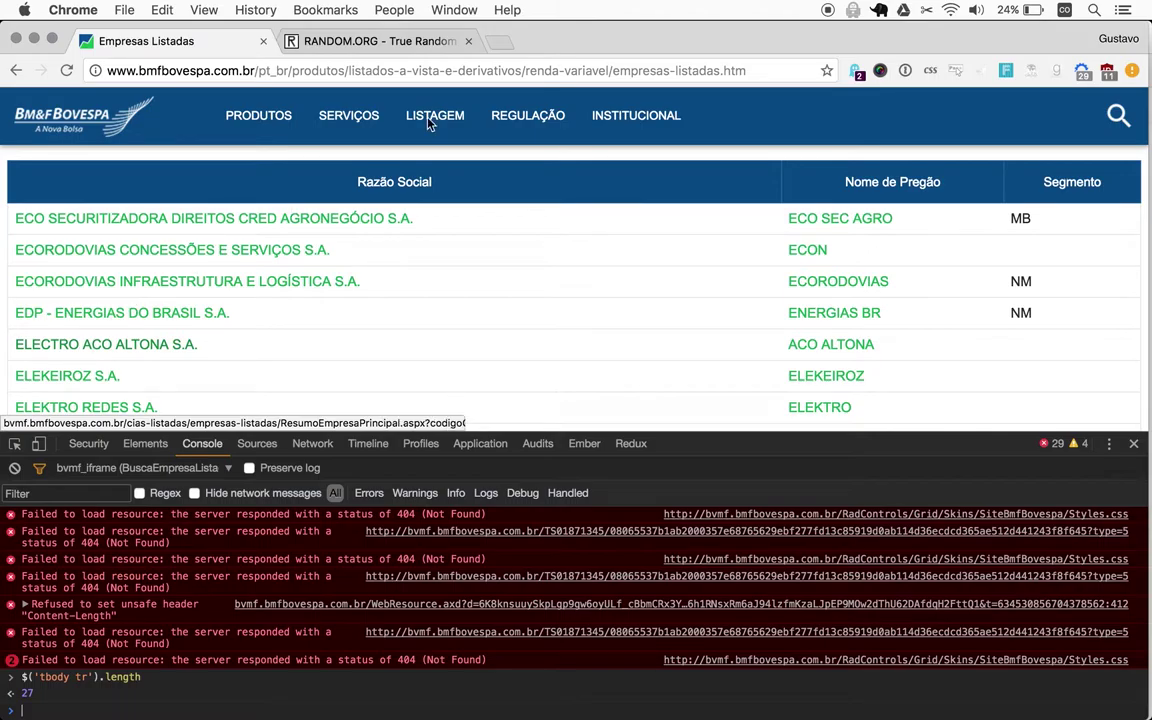
pyautogui.click(373, 40)
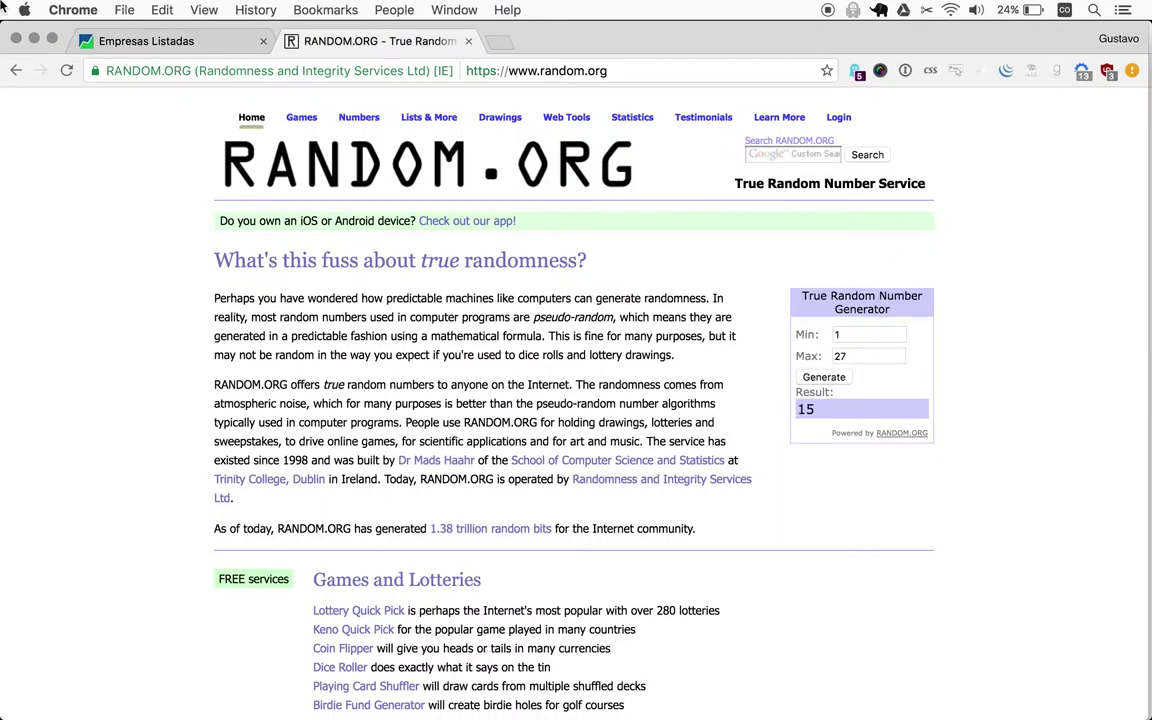
pyautogui.click(163, 45)
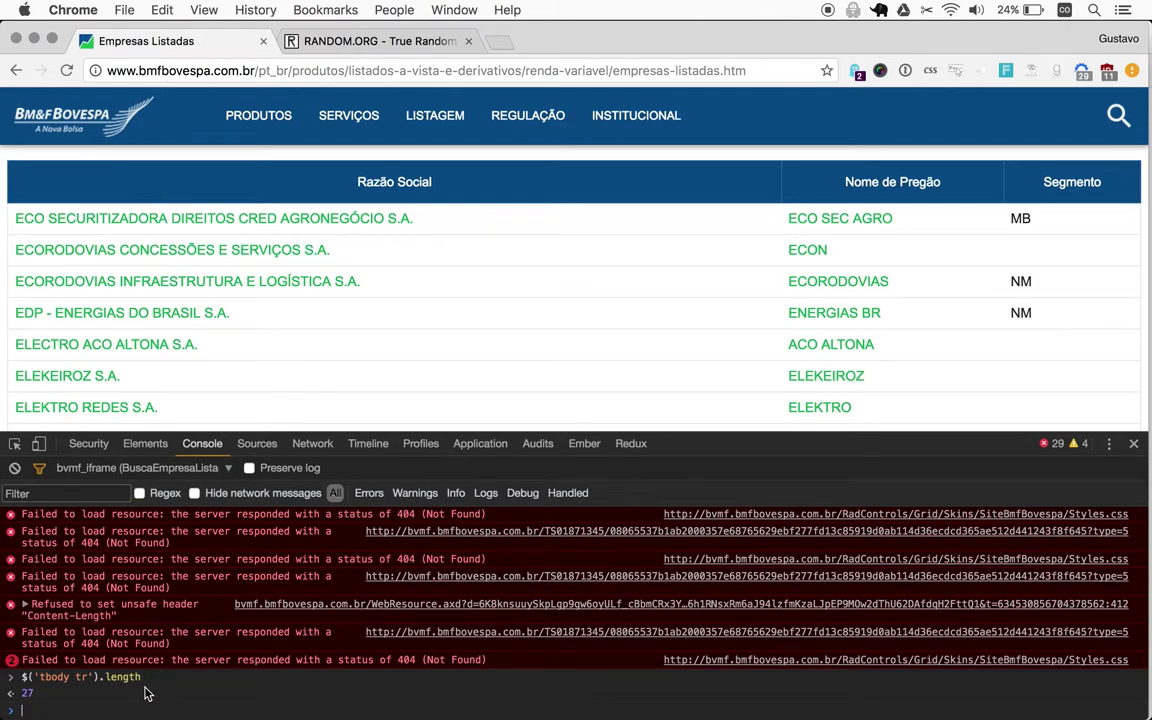
# Fetch table row 14 in the console with $('tbody tr').eq(14) and expand its properties
pyautogui.press('Up')
pyautogui.press('BackSpace')
pyautogui.press('BackSpace')
pyautogui.press('BackSpace')
pyautogui.press('BackSpace')
pyautogui.press('BackSpace')
pyautogui.press('BackSpace')
pyautogui.write('eq(14)')
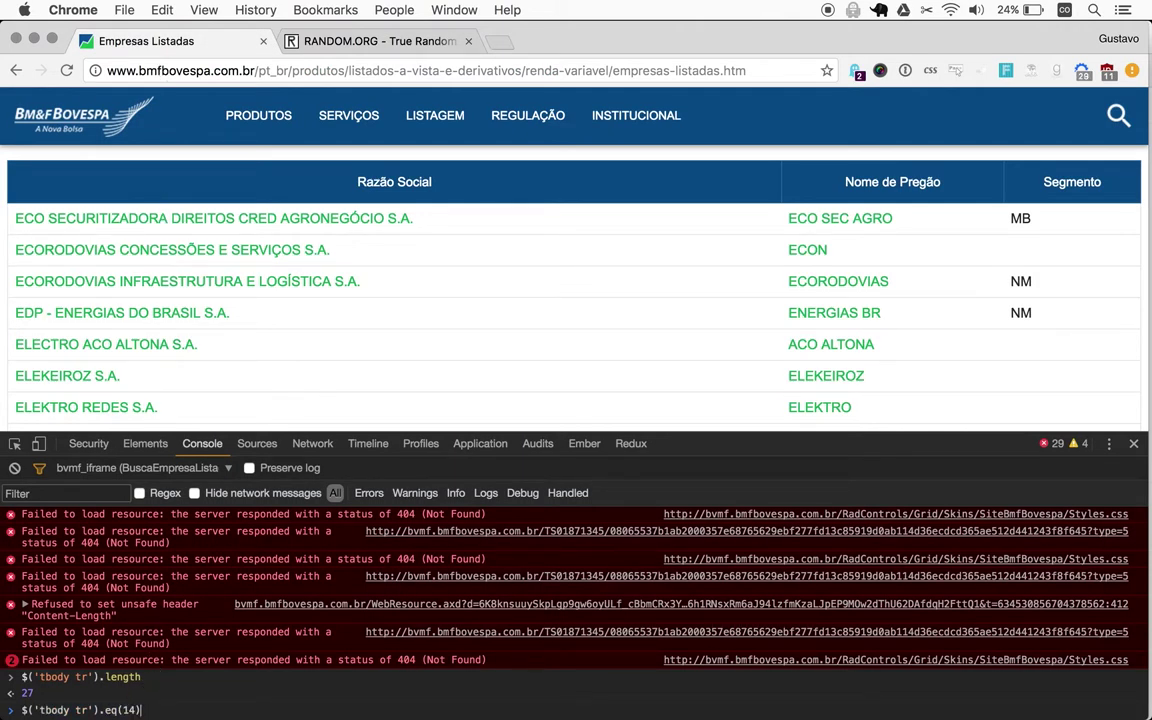
pyautogui.press('Return')
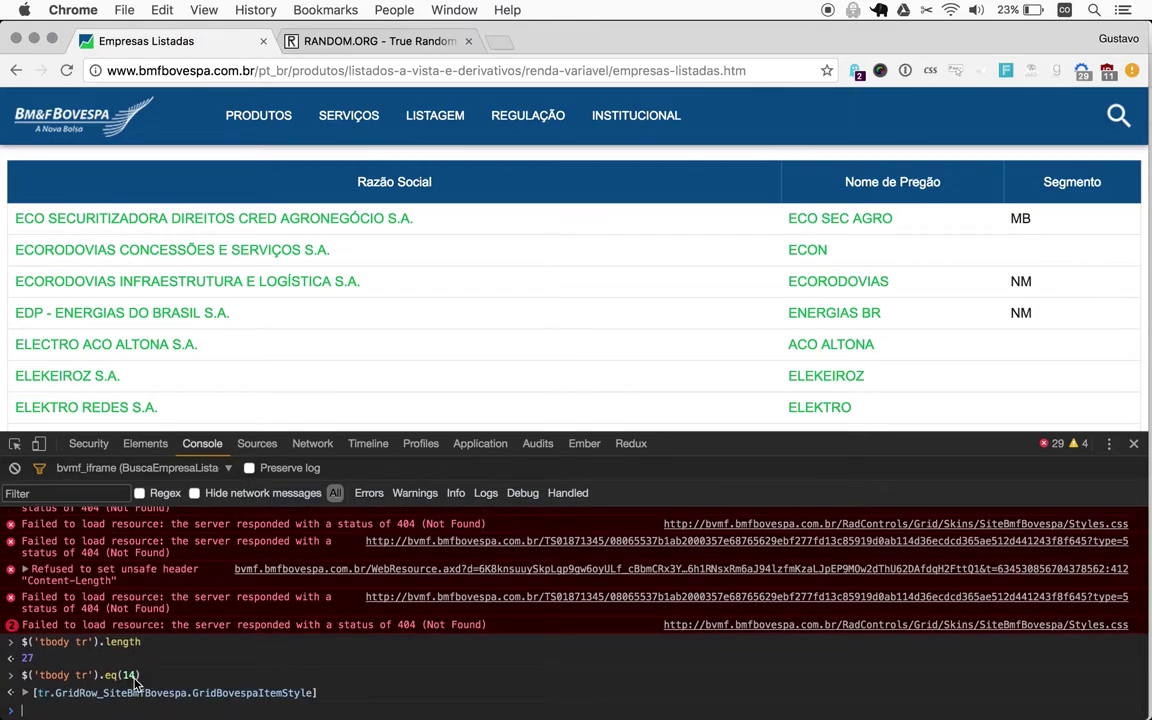
pyautogui.click(26, 692)
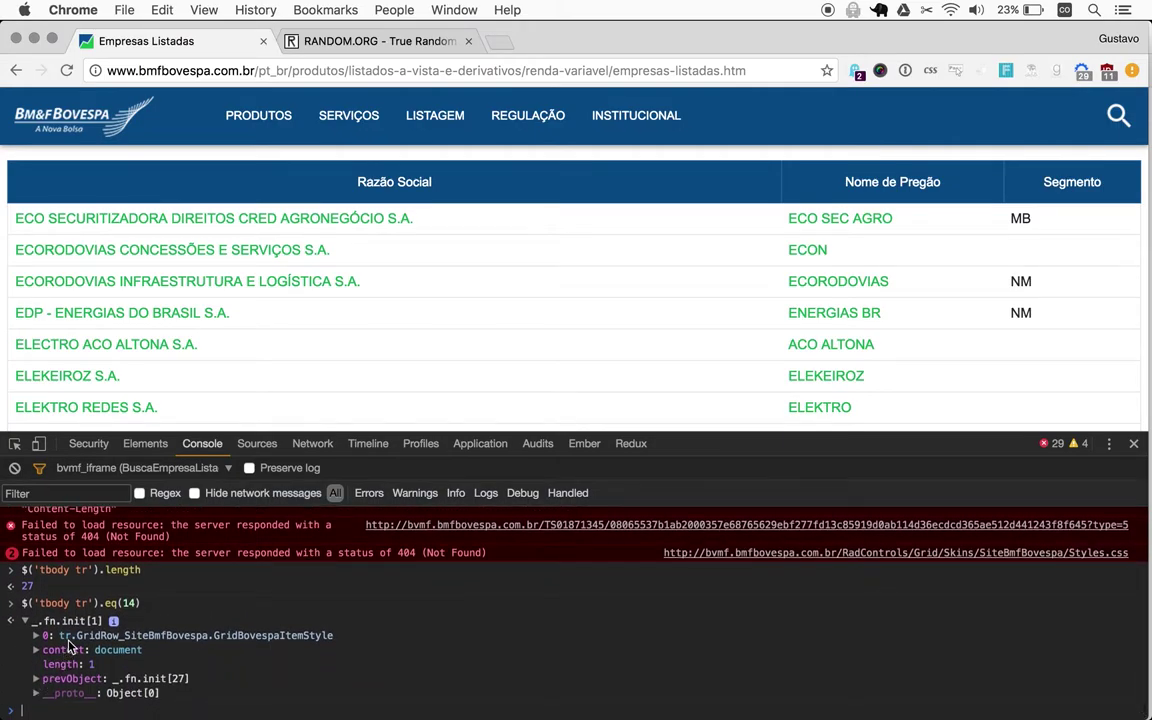
pyautogui.click(35, 635)
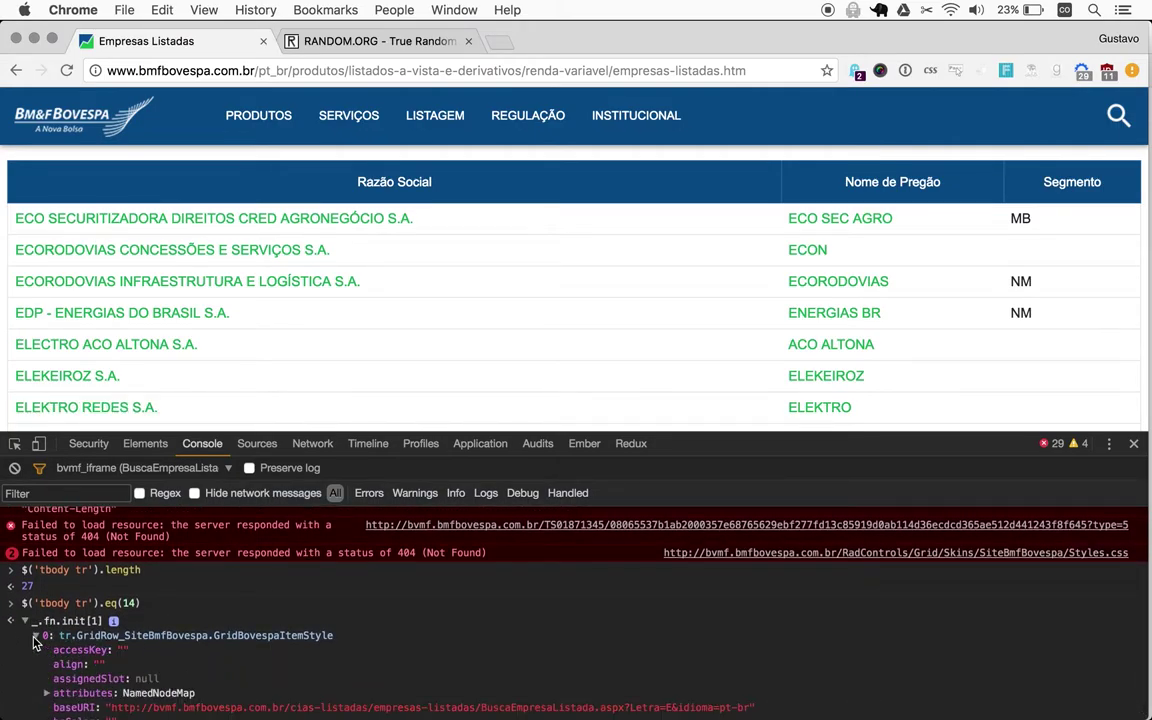
pyautogui.scroll(-3, 33, 642)
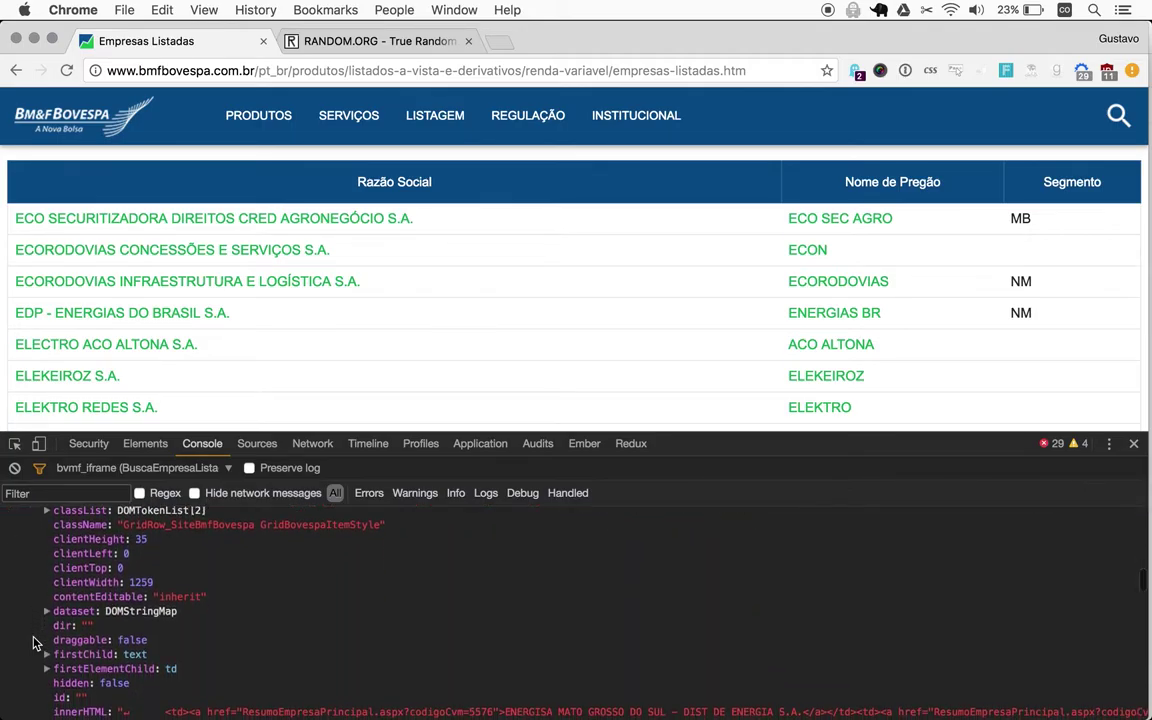
pyautogui.scroll(-2, 86, 632)
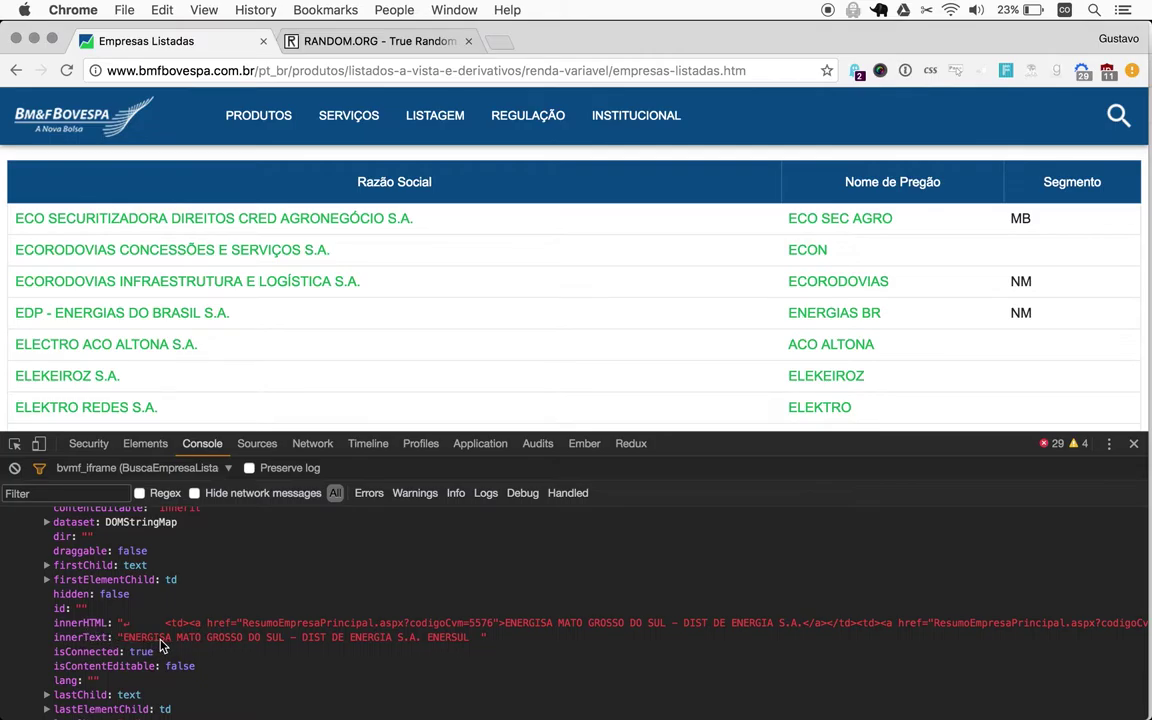
pyautogui.scroll(-8, 220, 333)
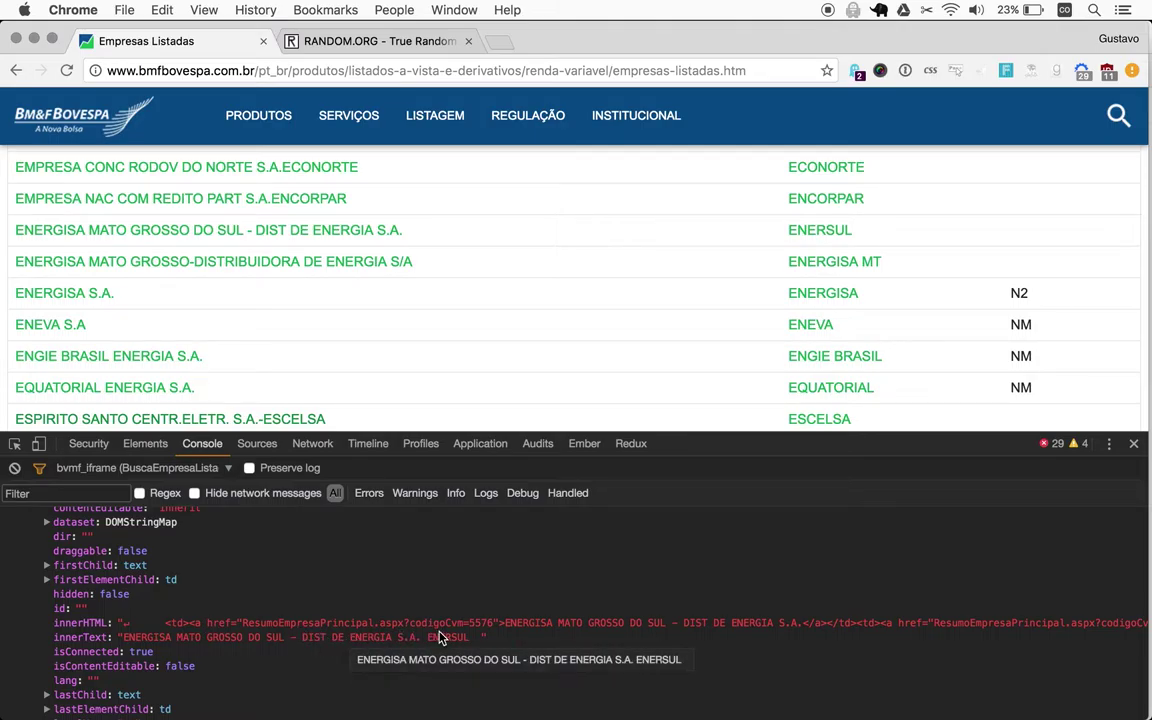
# Open ENERGISA MATO GROSSO DO SUL's page, close DevTools, and return to the letter search form
pyautogui.click(316, 236)
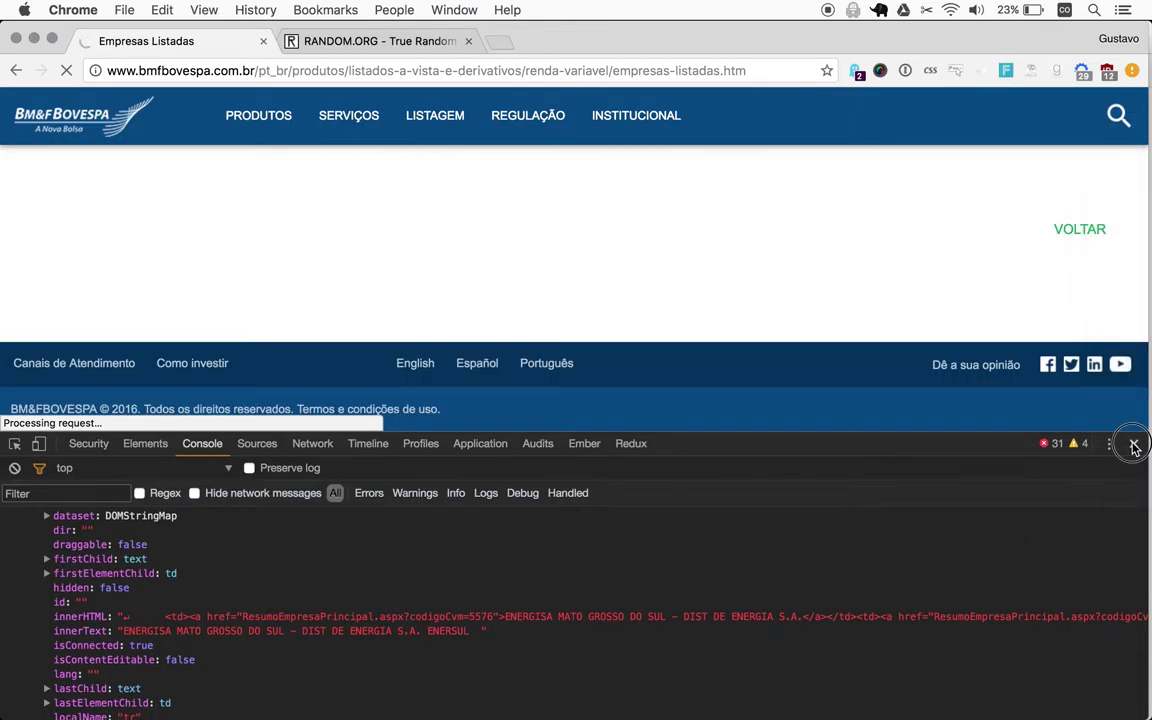
pyautogui.click(1134, 444)
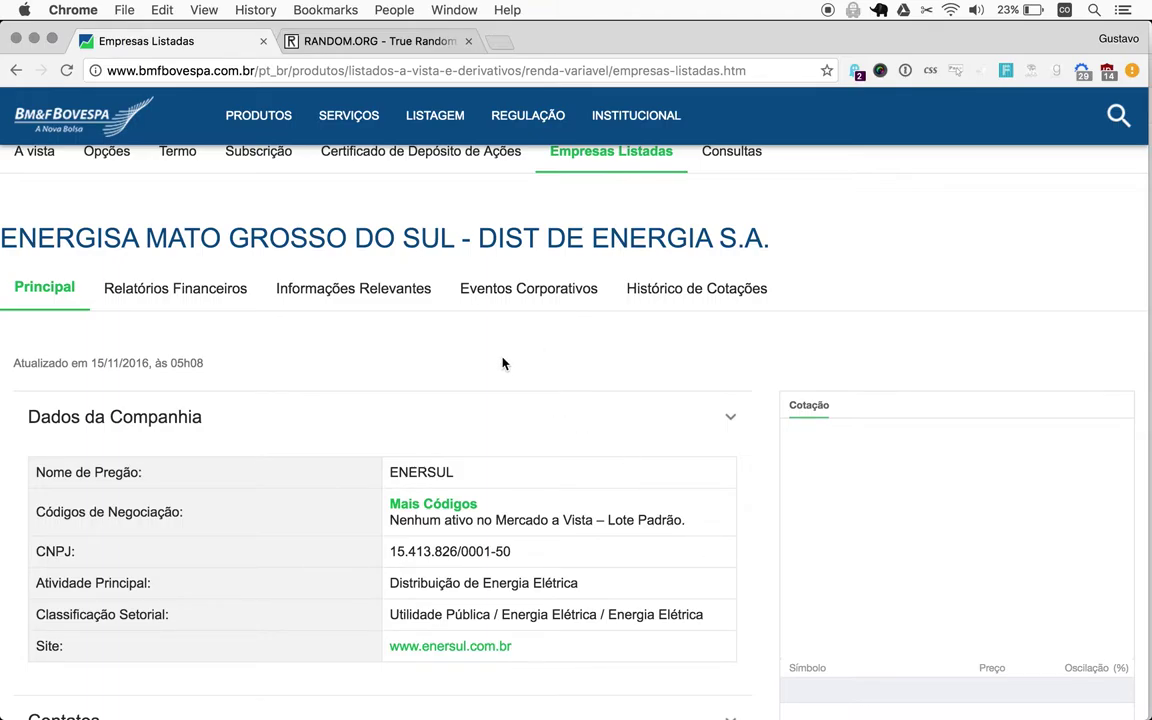
pyautogui.click(17, 79)
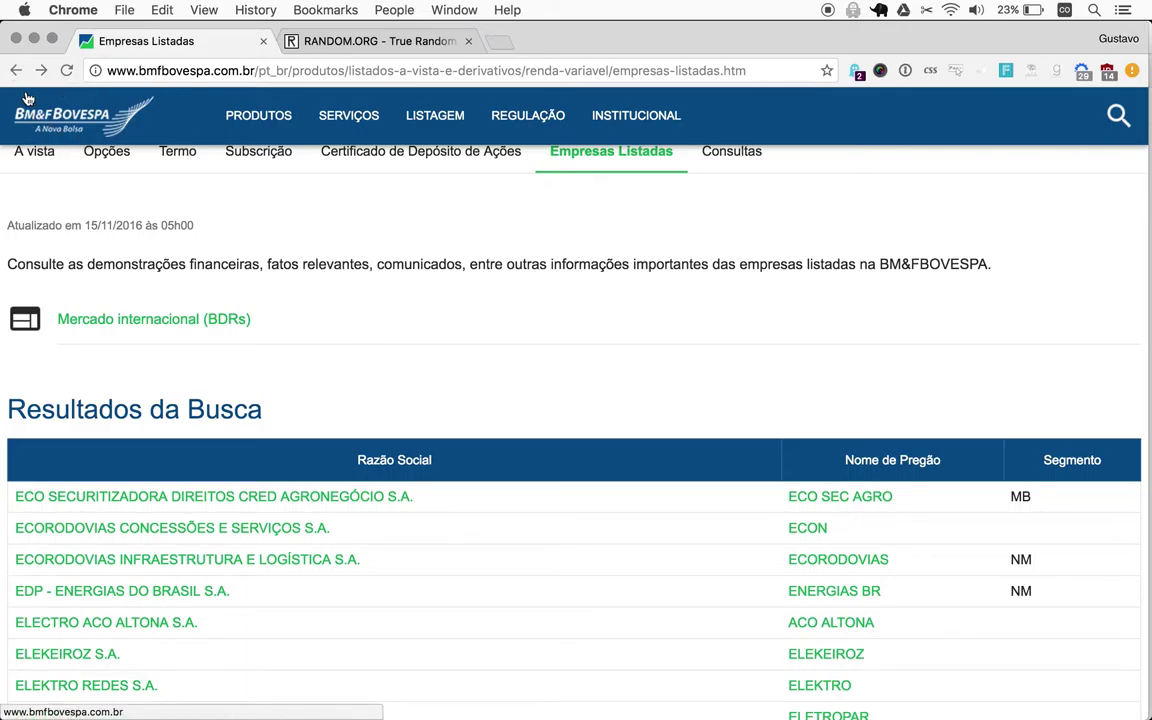
pyautogui.rightClick(16, 75)
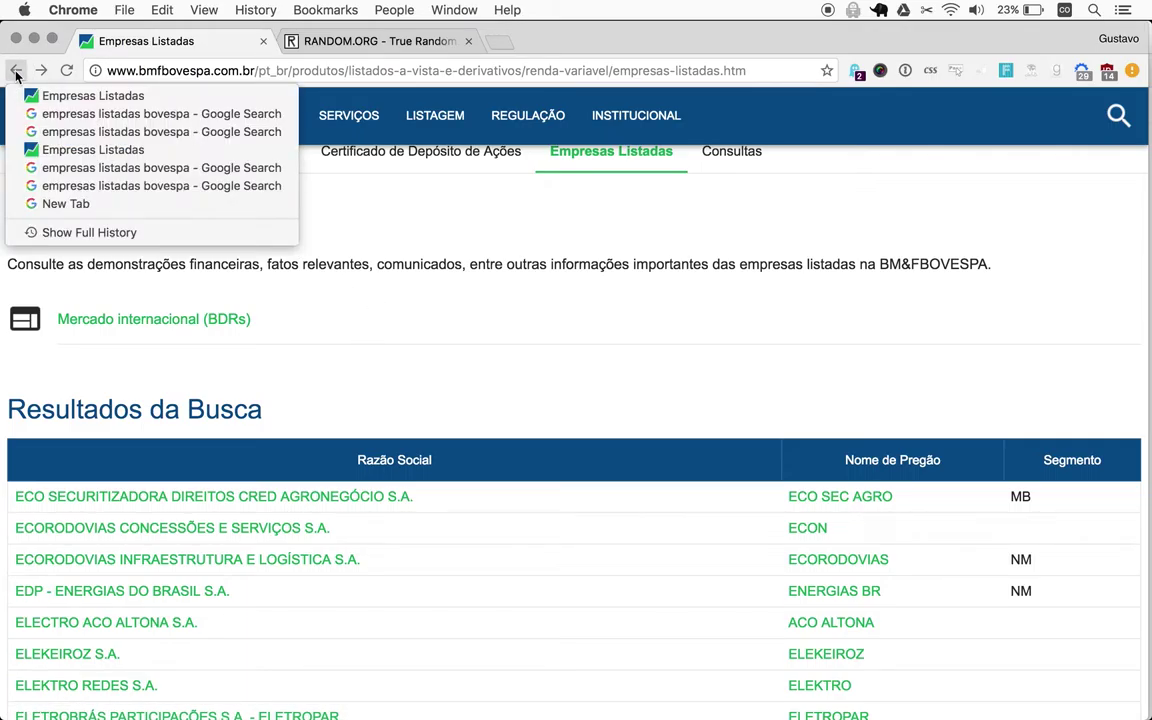
pyautogui.click(16, 75)
pyautogui.click(16, 75)
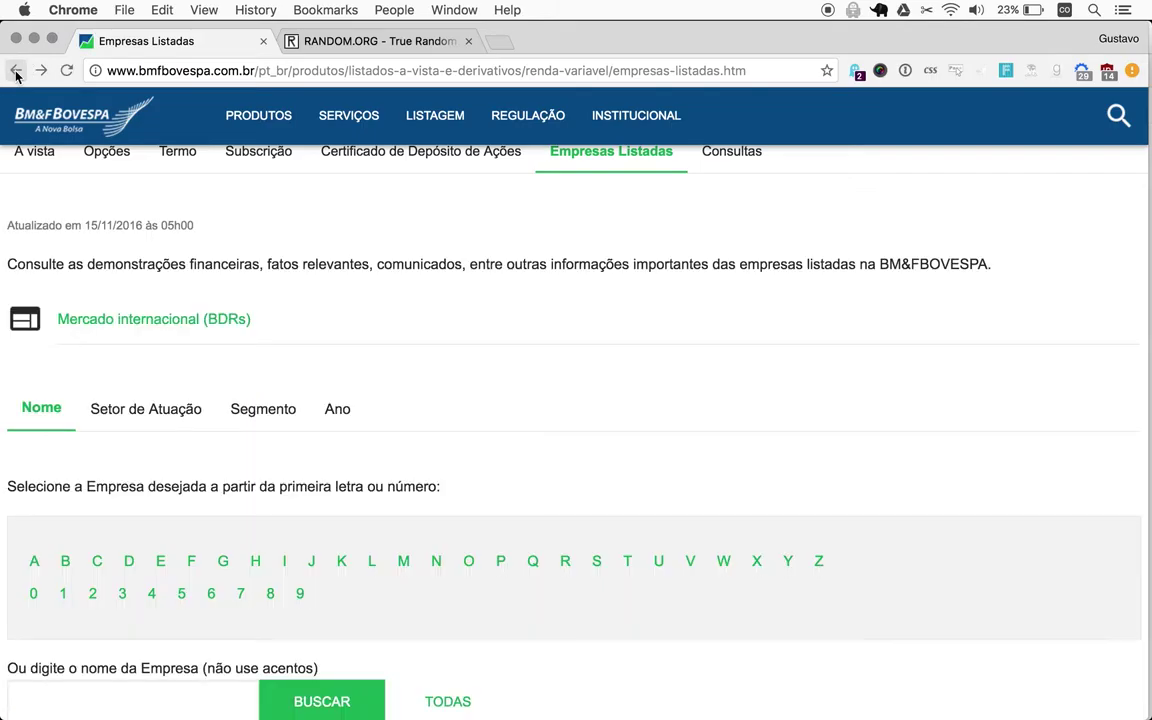
pyautogui.click(327, 38)
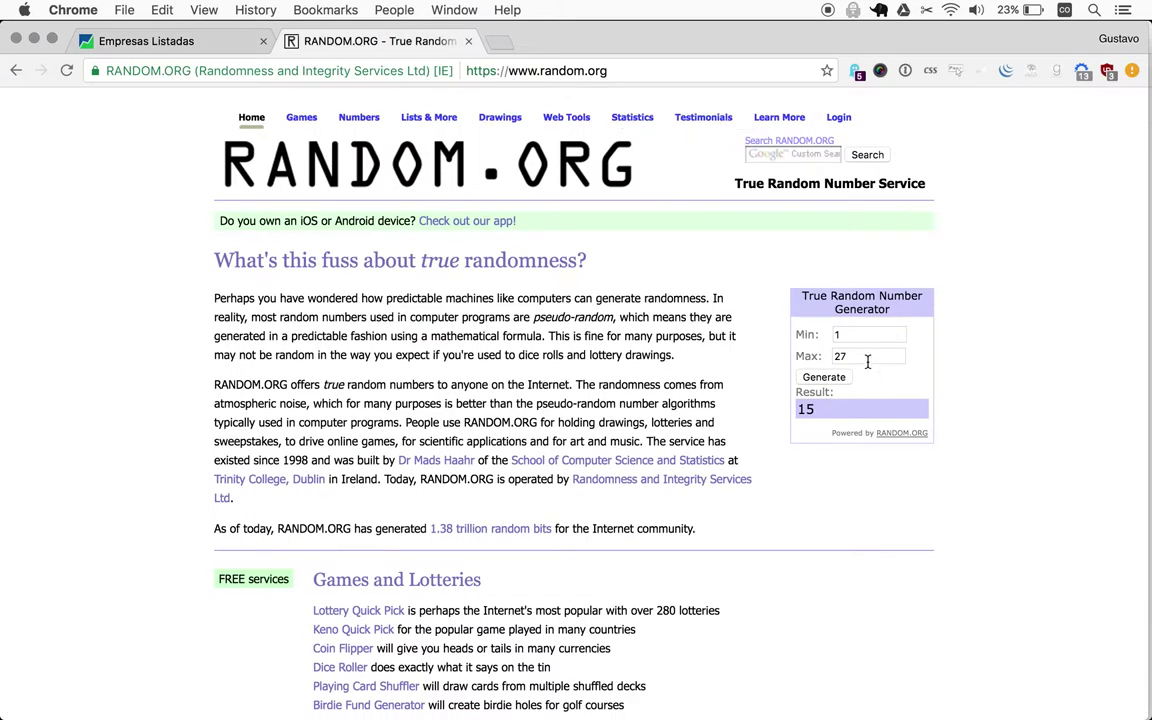
# Draw a number from 1 to 26, then open the XX DE NOVEMBRO company page under letter X
pyautogui.click(866, 357)
pyautogui.press('BackSpace')
pyautogui.write('6')
pyautogui.click(823, 378)
pyautogui.click(152, 38)
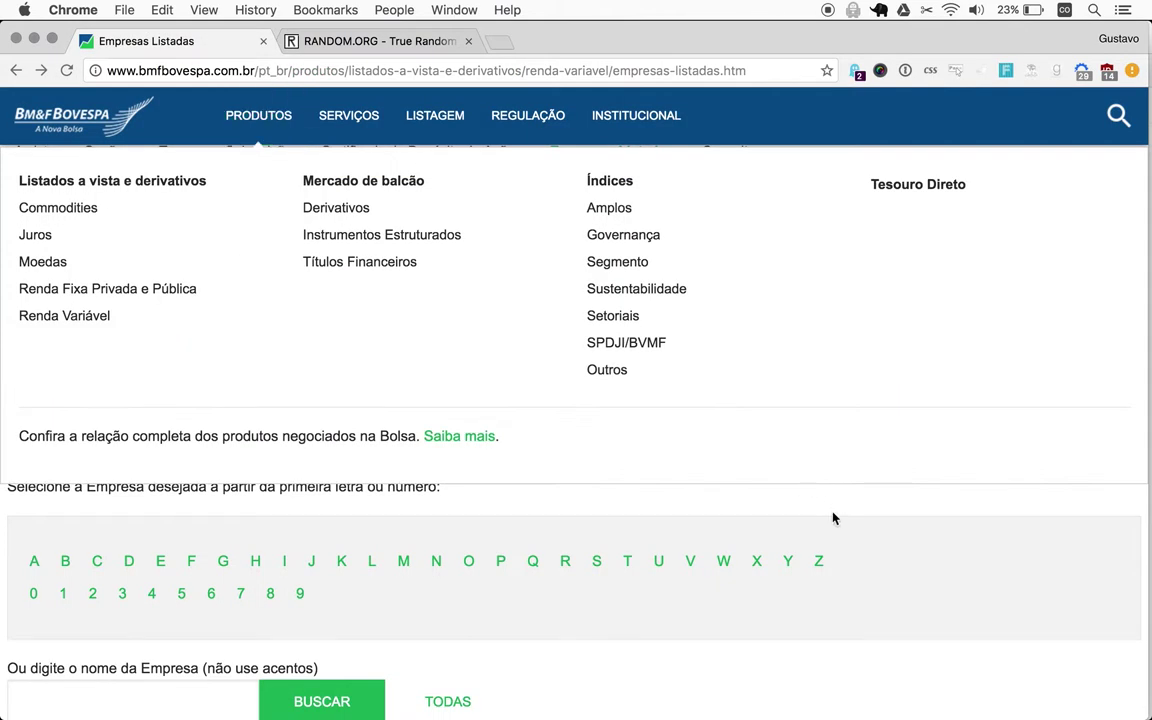
pyautogui.click(757, 562)
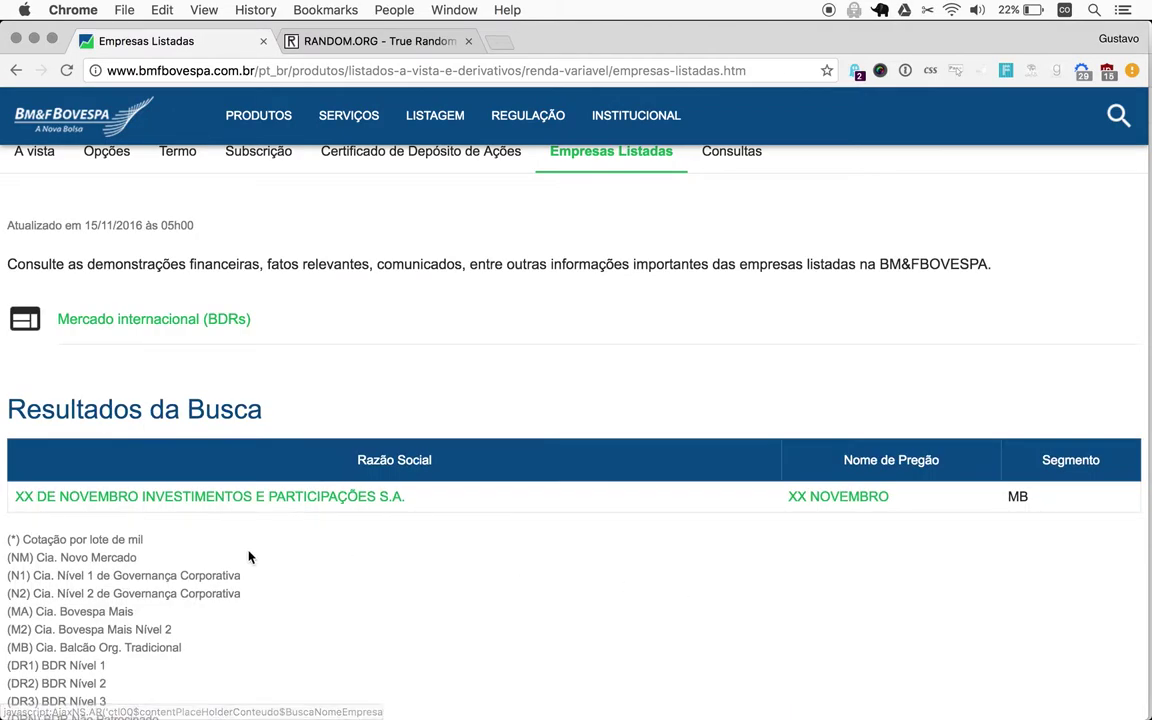
pyautogui.click(203, 506)
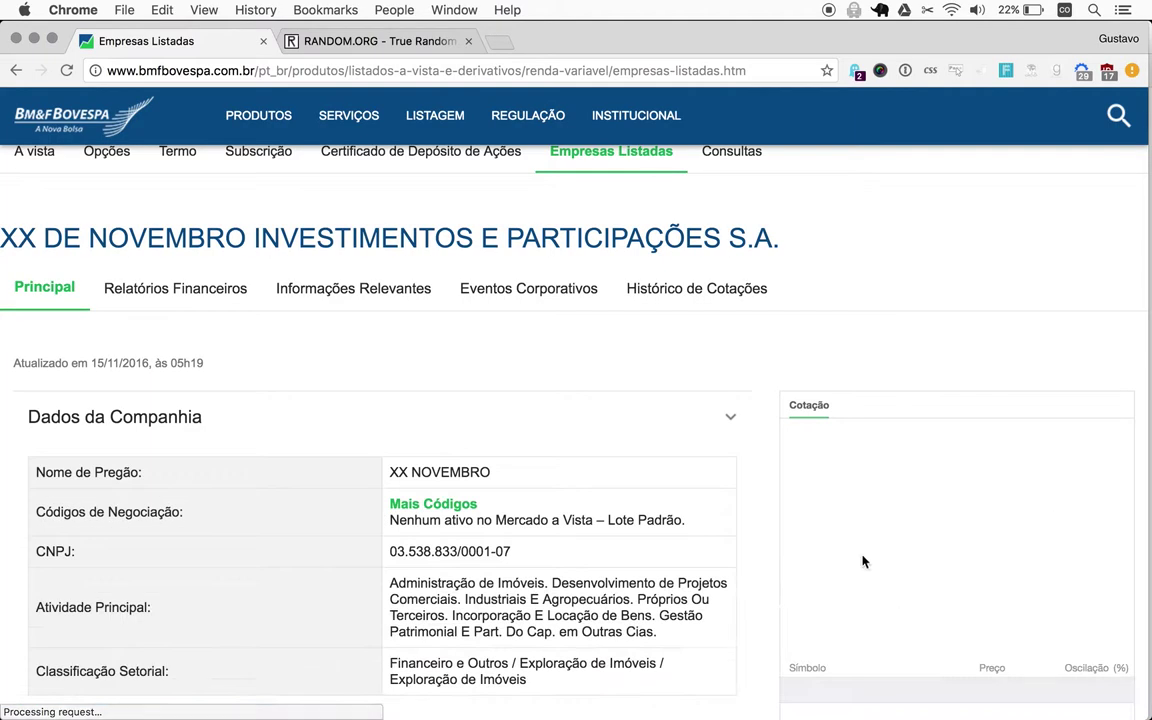
pyautogui.scroll(-4, 615, 660)
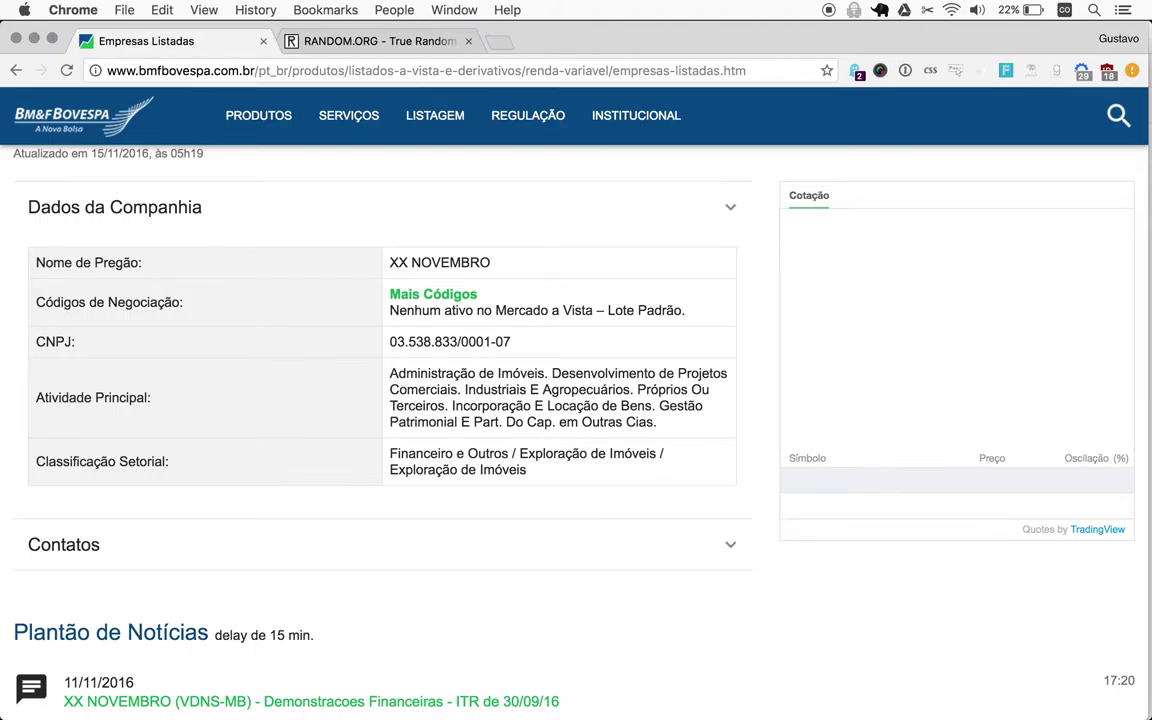
# Go back to the letter index, draw another letter number (8), and list the H companies
pyautogui.click(15, 71)
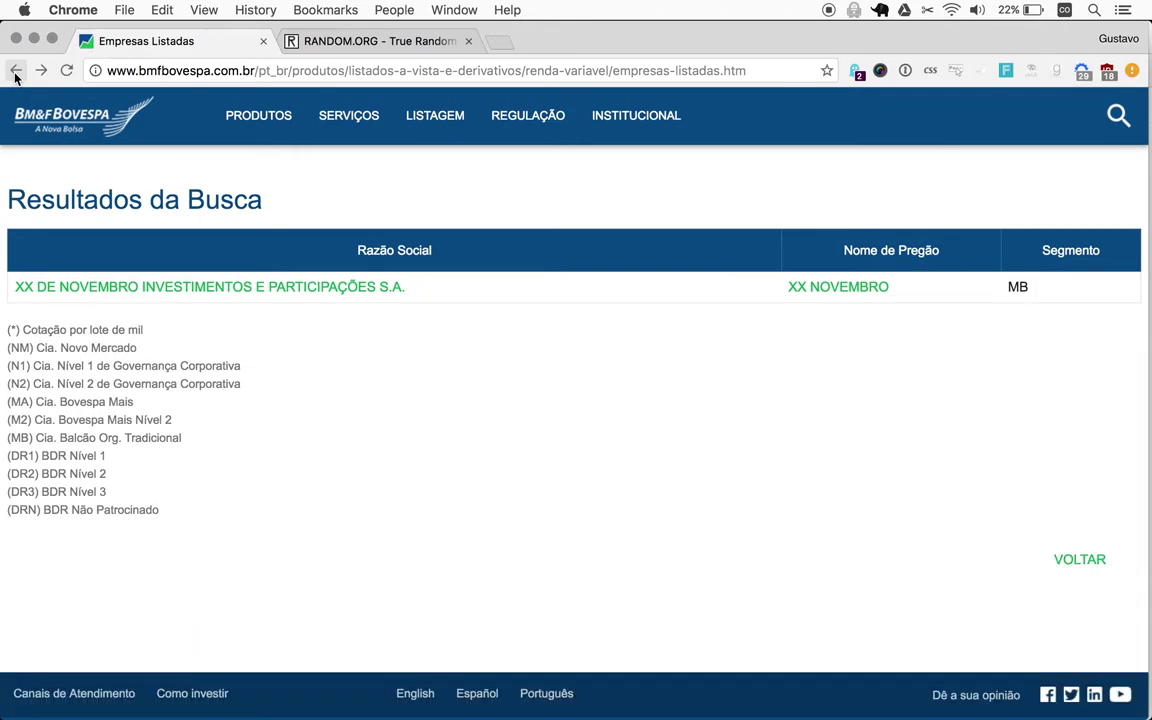
pyautogui.click(15, 72)
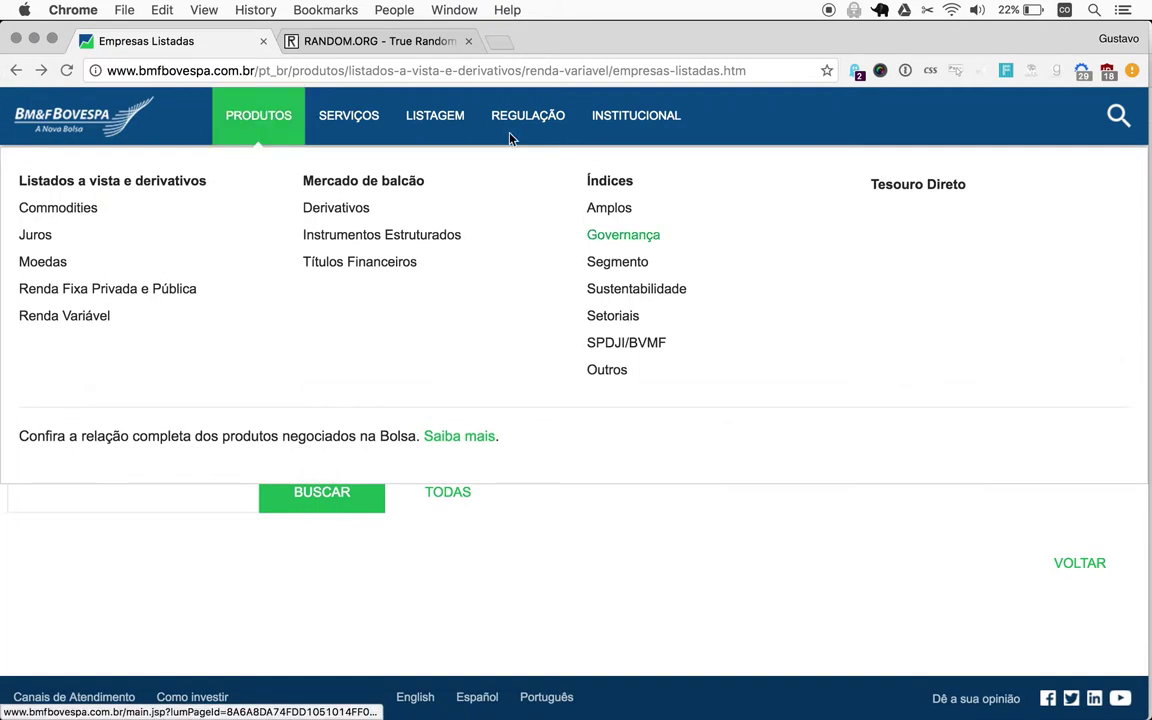
pyautogui.click(366, 42)
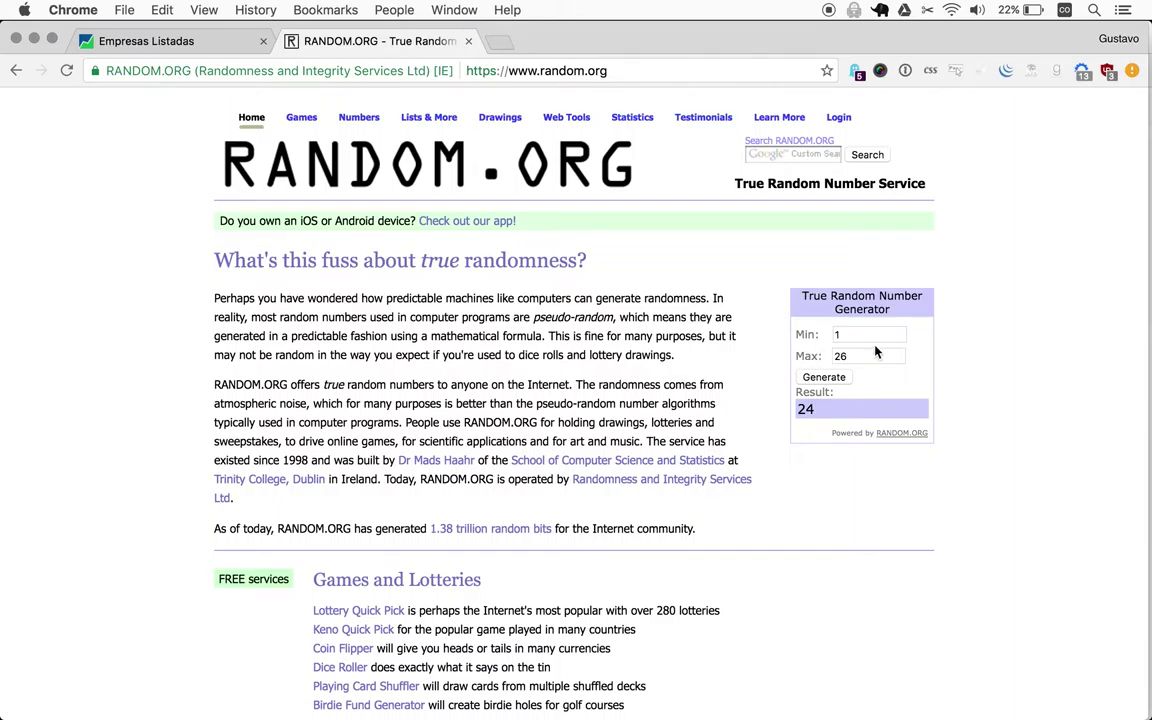
pyautogui.click(823, 379)
pyautogui.click(167, 43)
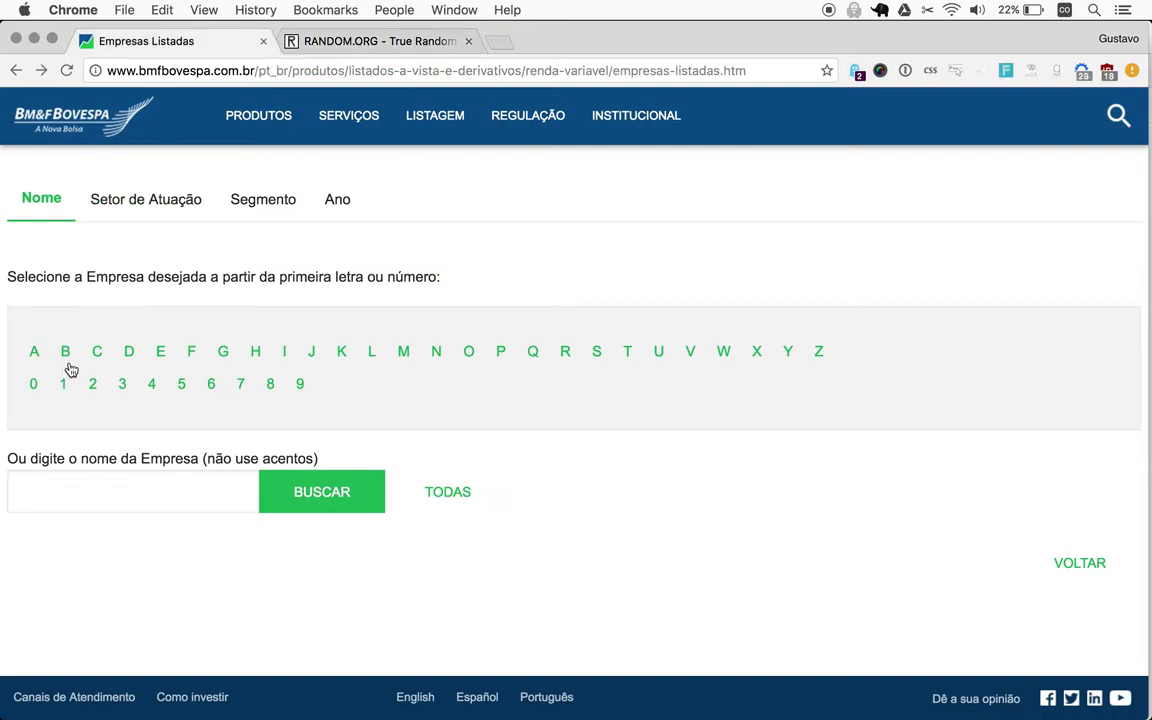
pyautogui.click(254, 354)
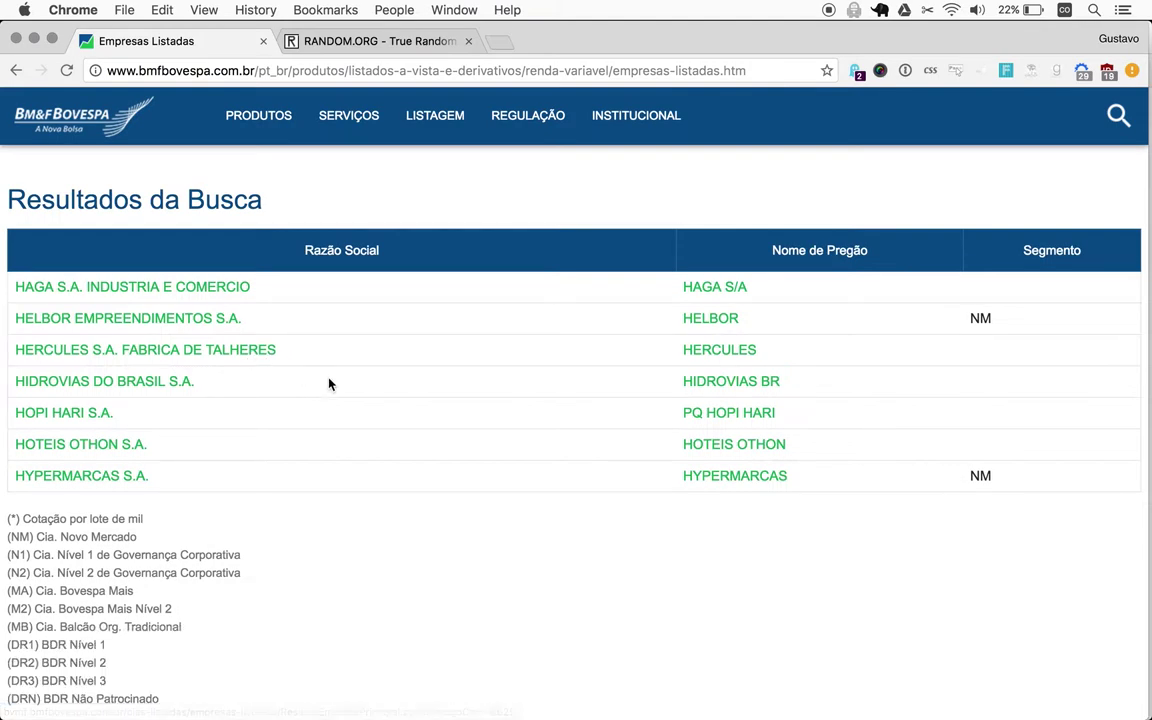
# Draw a number from 1 to 7 (result 3) and return to the H company list
pyautogui.click(320, 44)
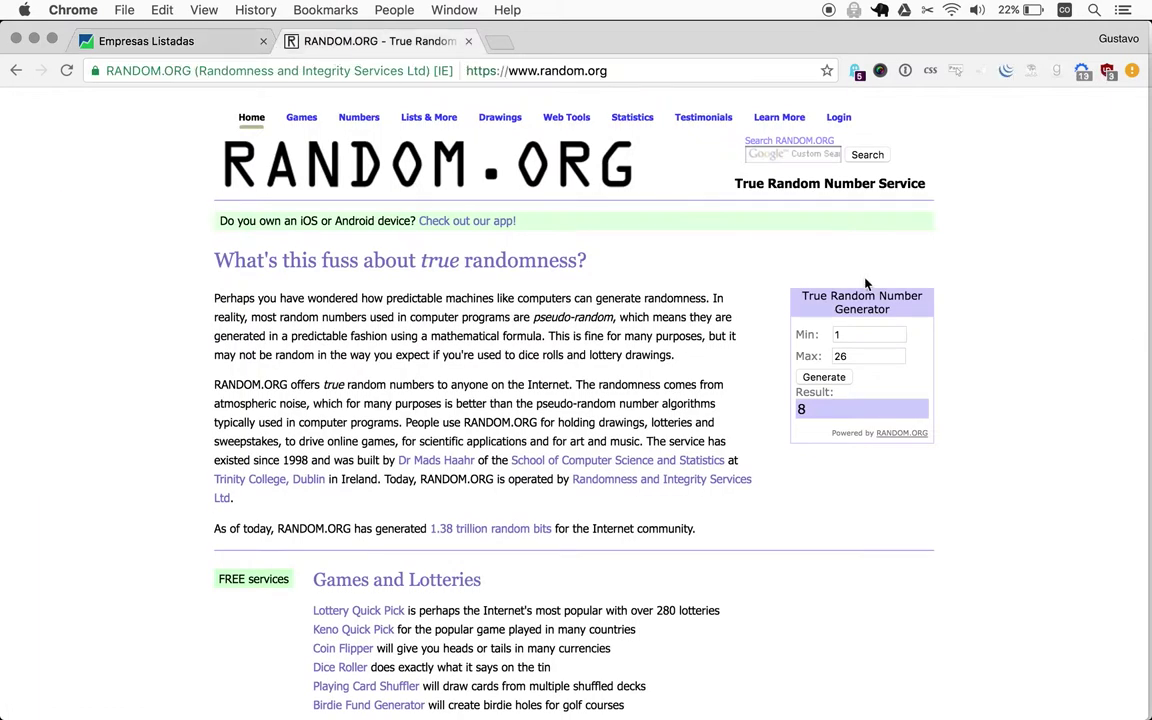
pyautogui.doubleClick(859, 356)
pyautogui.write('7')
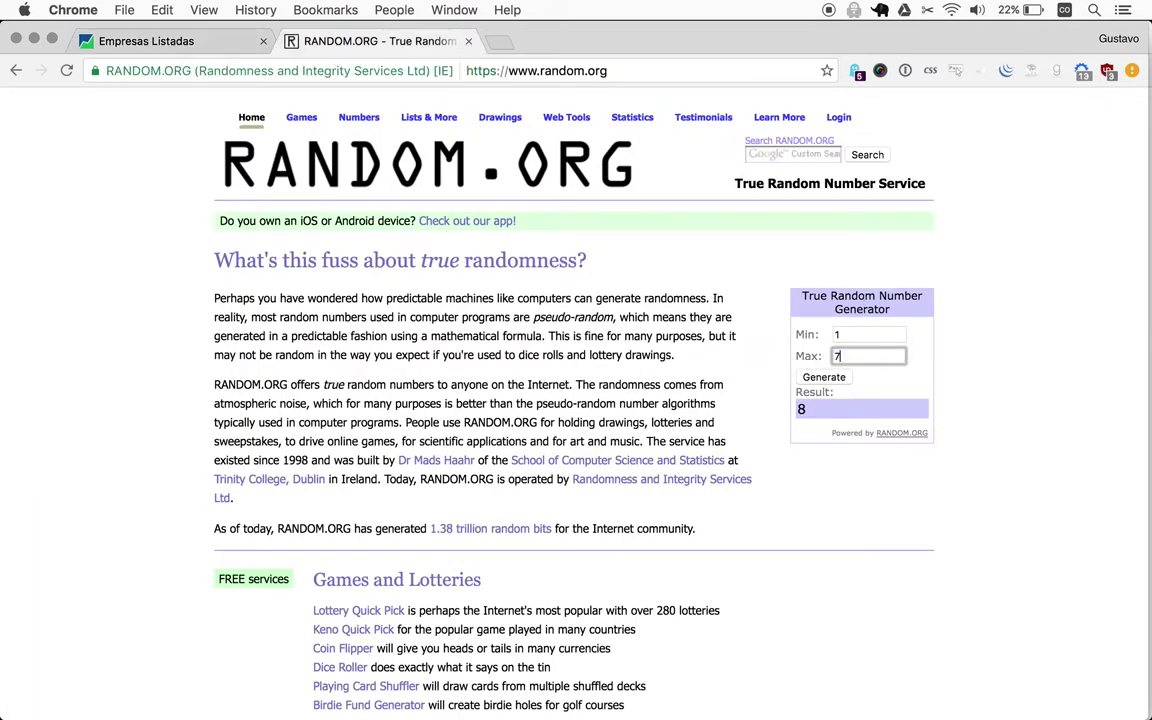
pyautogui.click(813, 379)
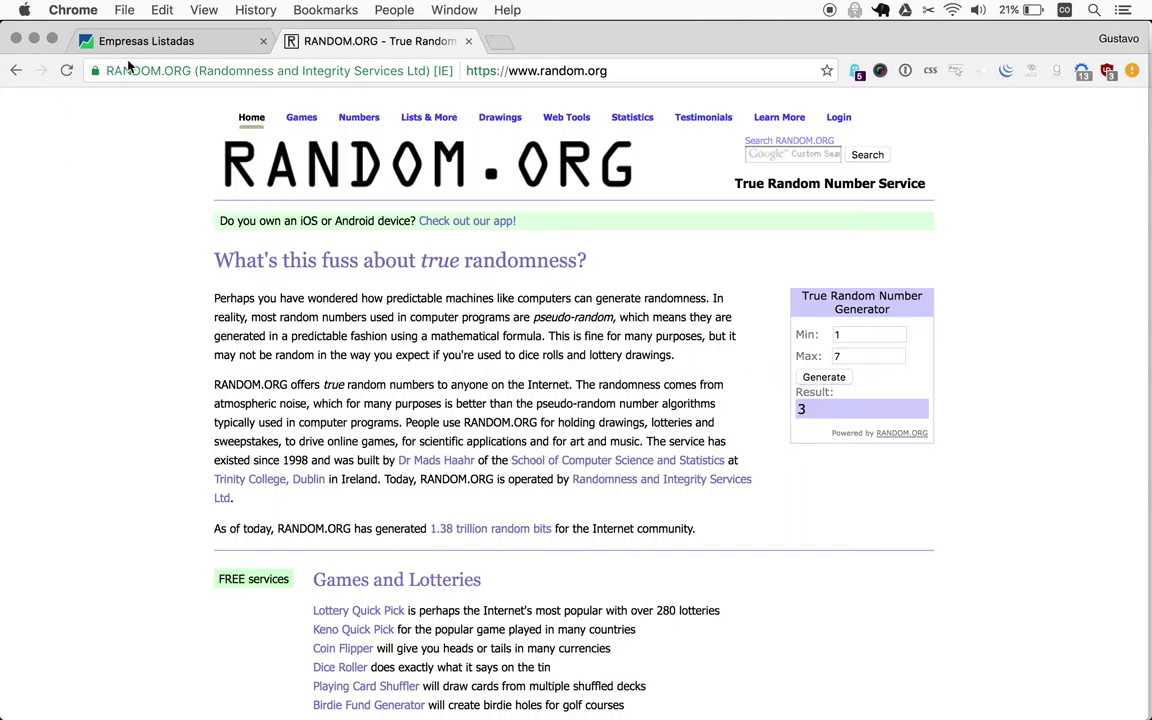
pyautogui.click(123, 40)
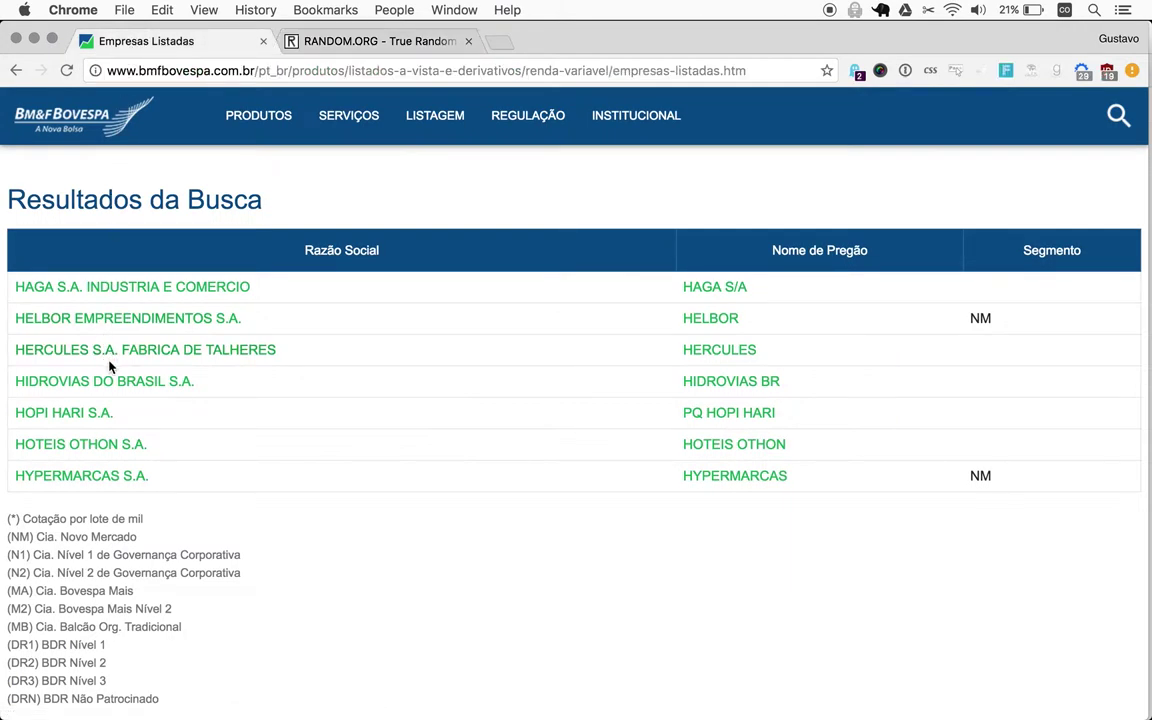
# Open HERCULES S.A. FABRICA DE TALHERES's page, scroll to its news, and open its website in a new tab
pyautogui.click(172, 356)
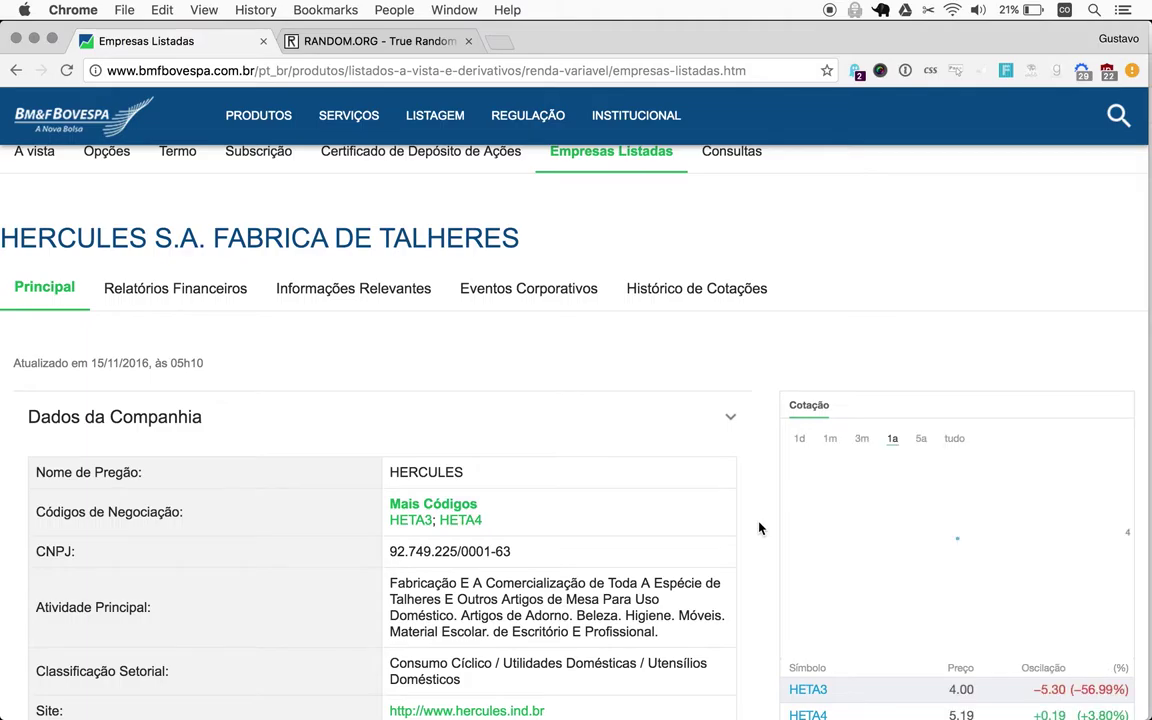
pyautogui.scroll(-1, 759, 528)
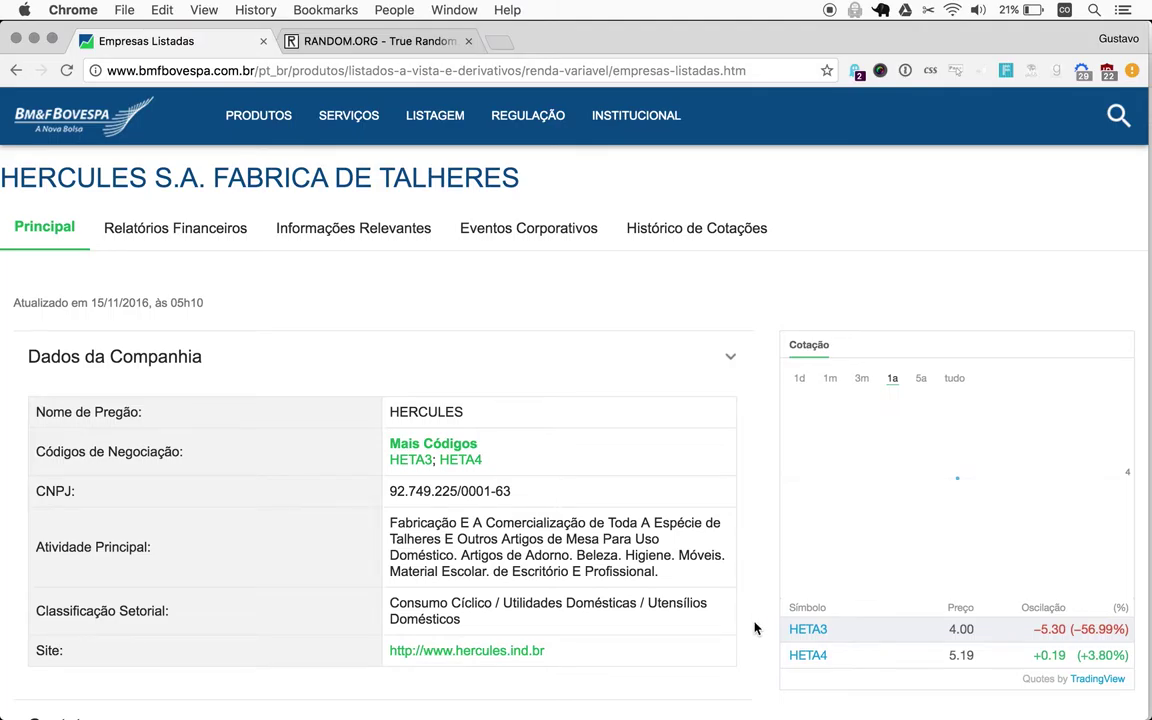
pyautogui.scroll(-3, 755, 628)
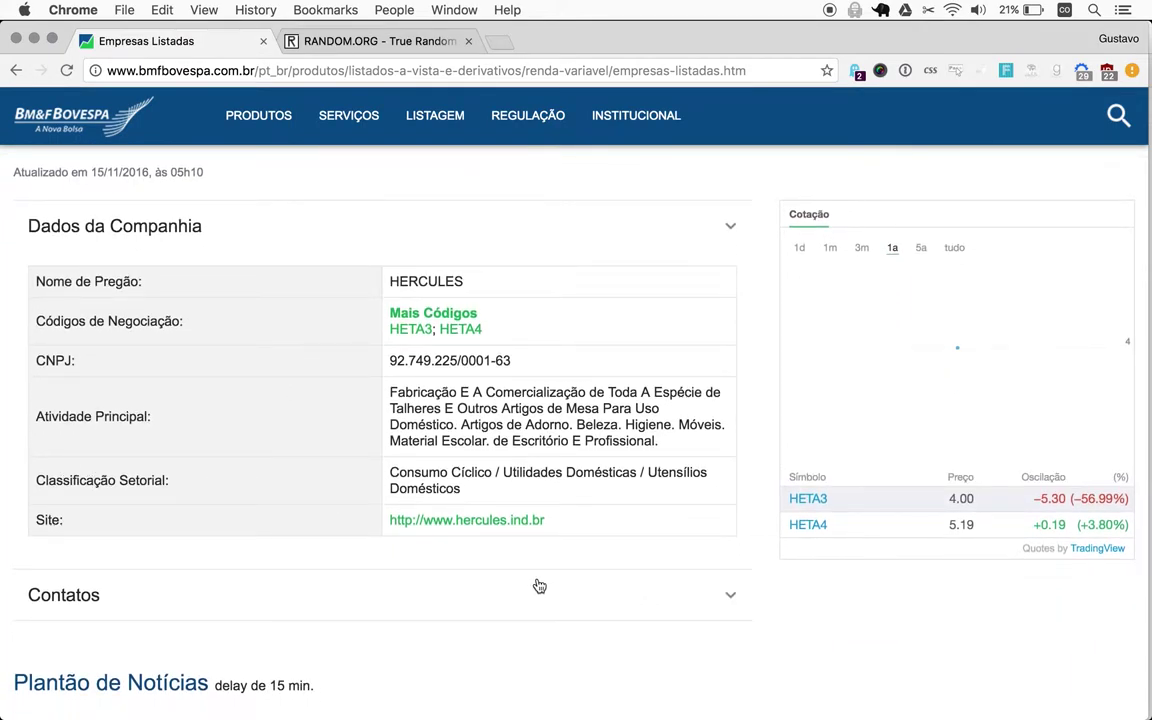
pyautogui.scroll(-3, 539, 586)
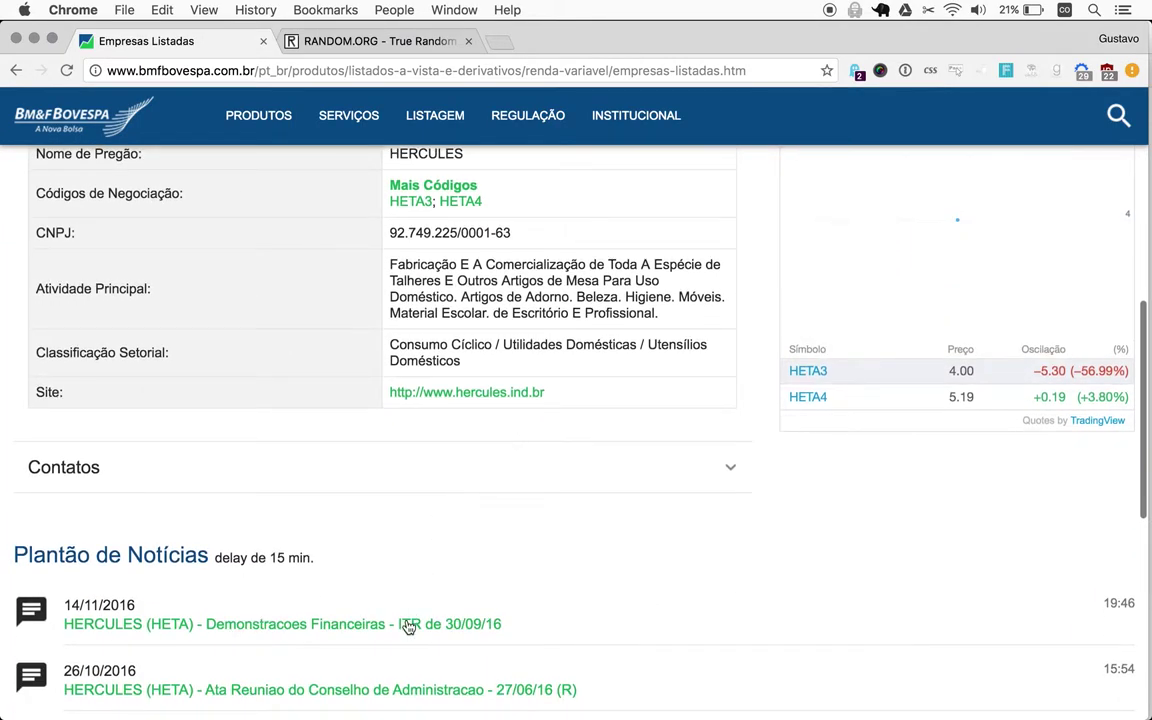
pyautogui.keyDown('super'); pyautogui.click(476, 393); pyautogui.keyUp('super')
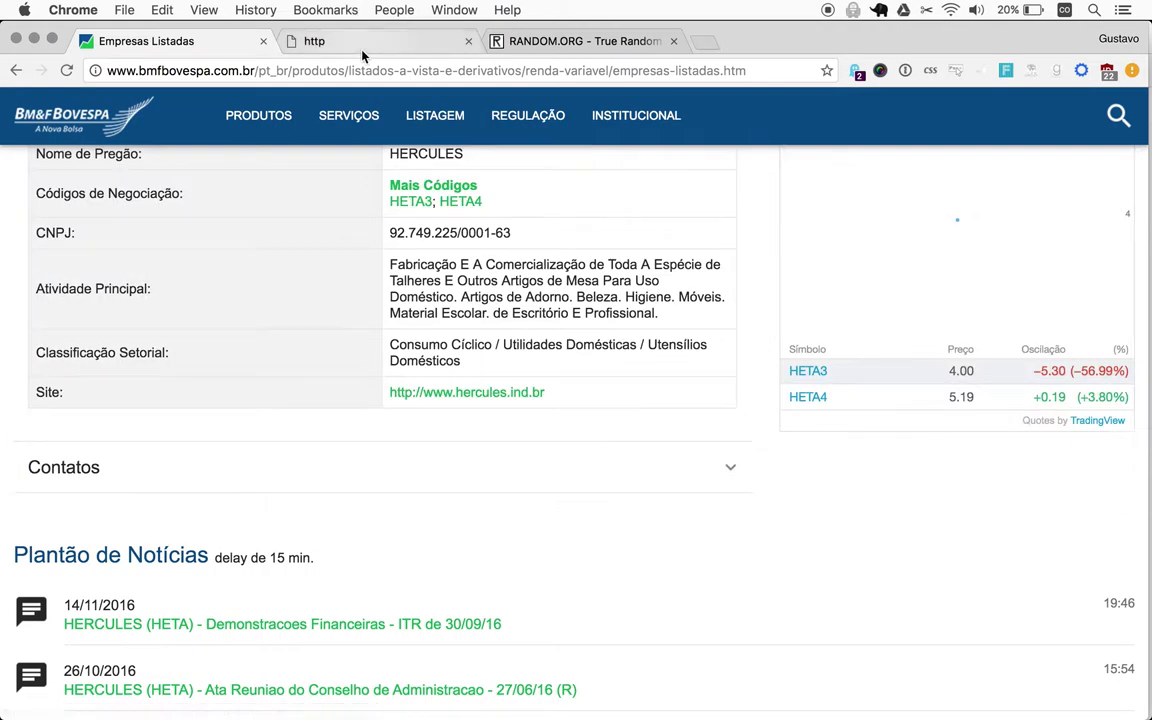
# From Hercules' INVESTIDORES page, open Balanços e Informações Trimestrais and the 2-ITR-2016-Hercules.pdf report
pyautogui.moveTo(391, 36); pyautogui.dragTo(580, 45)
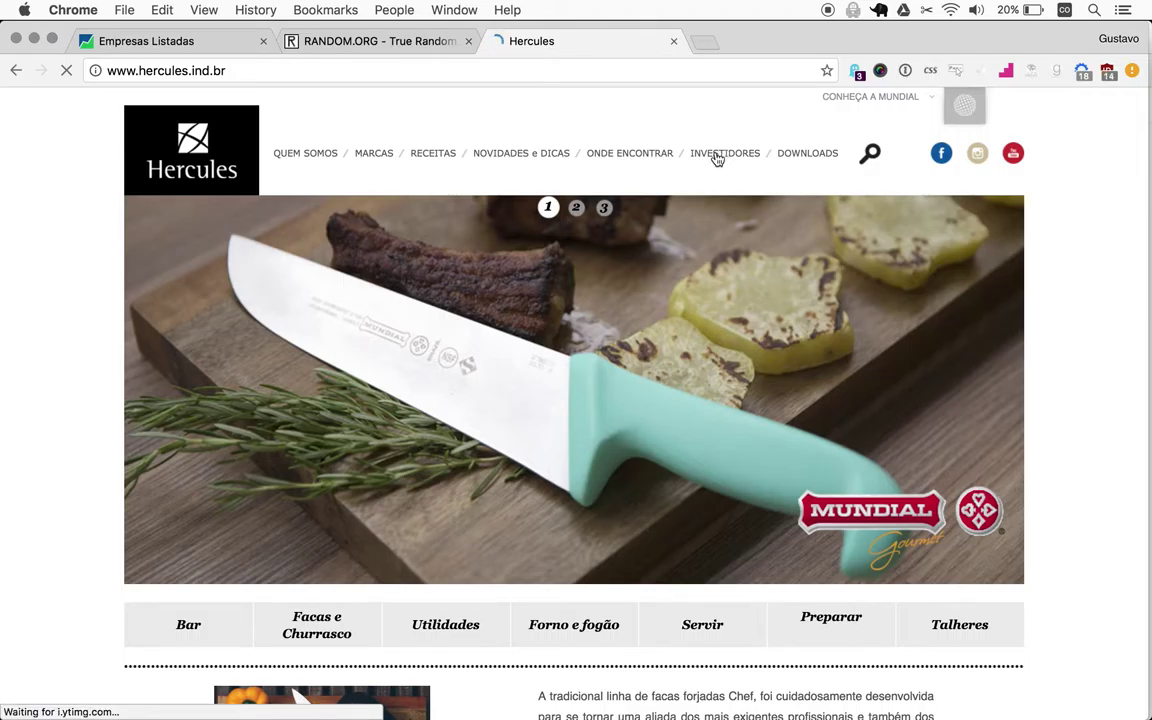
pyautogui.click(716, 158)
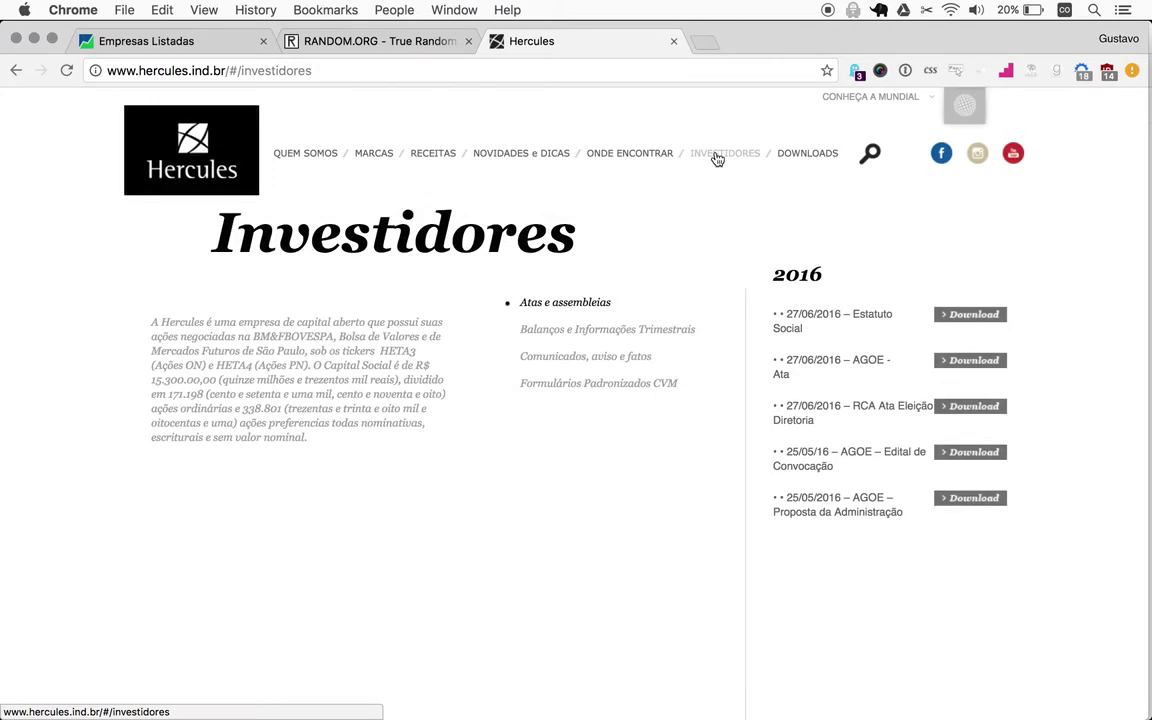
pyautogui.click(717, 158)
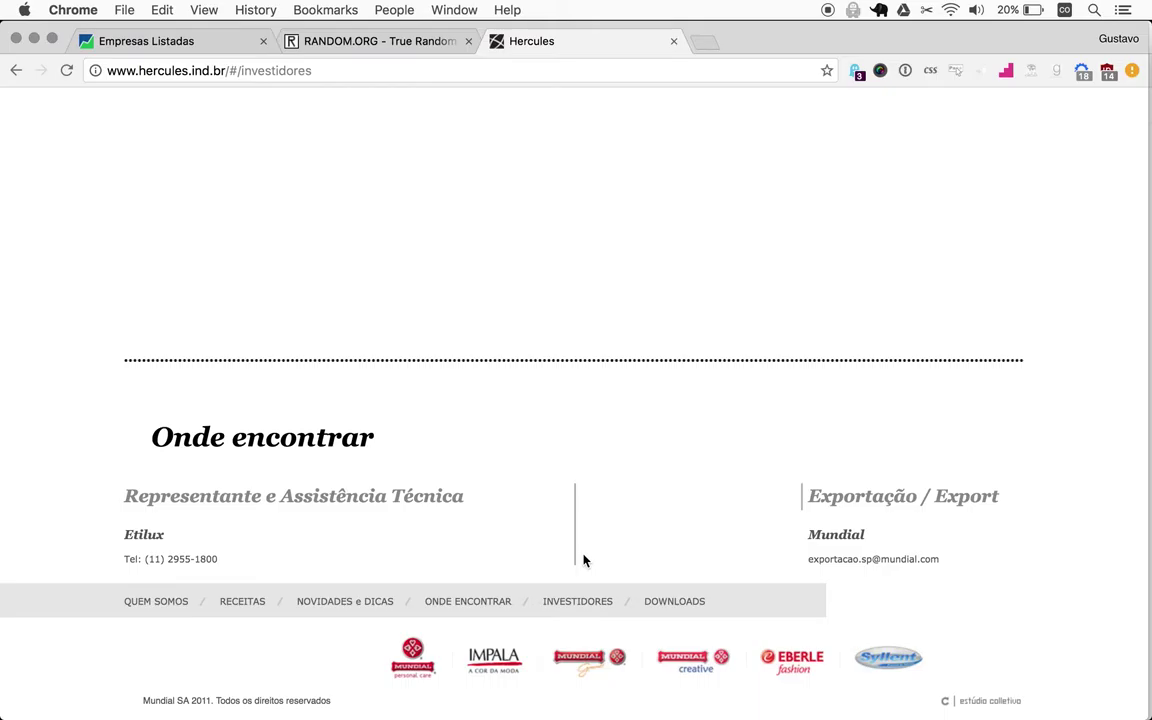
pyautogui.scroll(15, 585, 561)
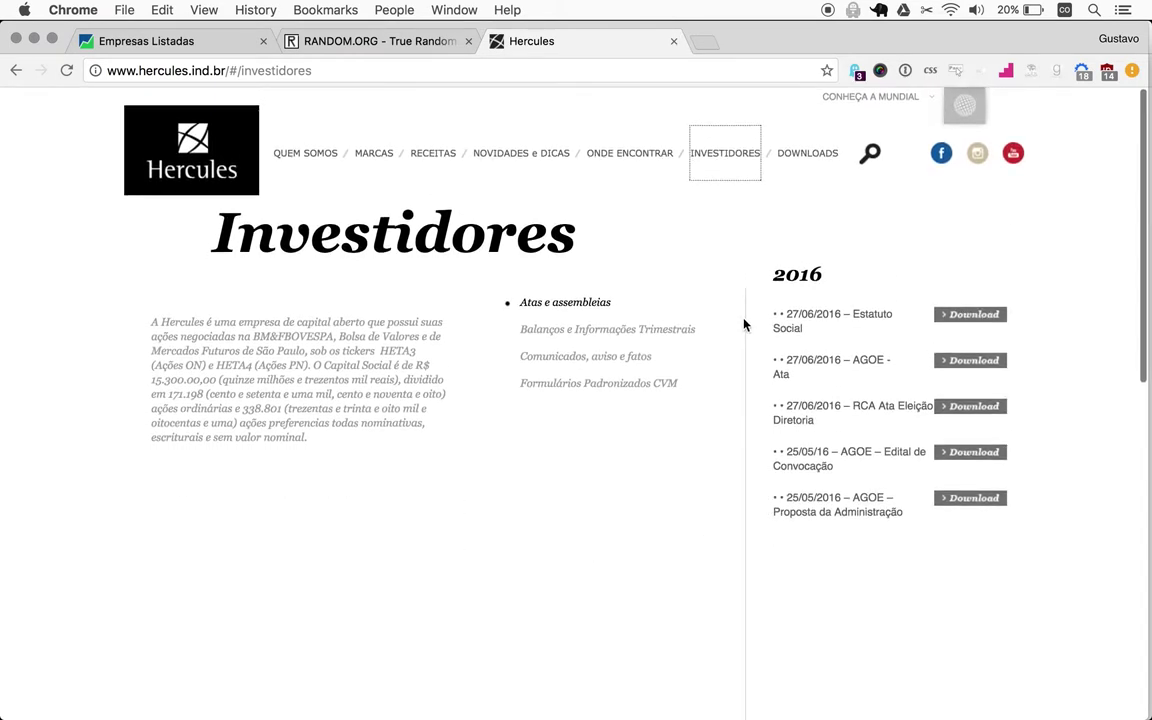
pyautogui.click(594, 338)
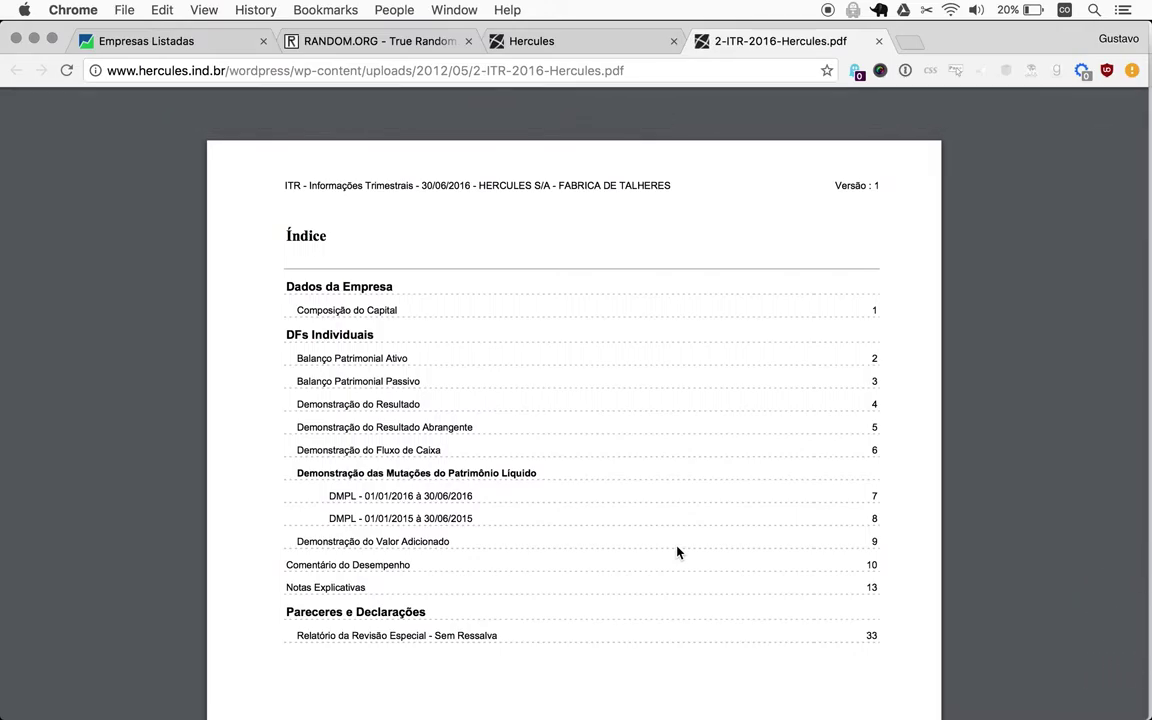
# Scroll the PDF to page 4's Balanço Patrimonial Passivo, where Patrimônio Líquido reads -335.167
pyautogui.scroll(-5, 388, 476)
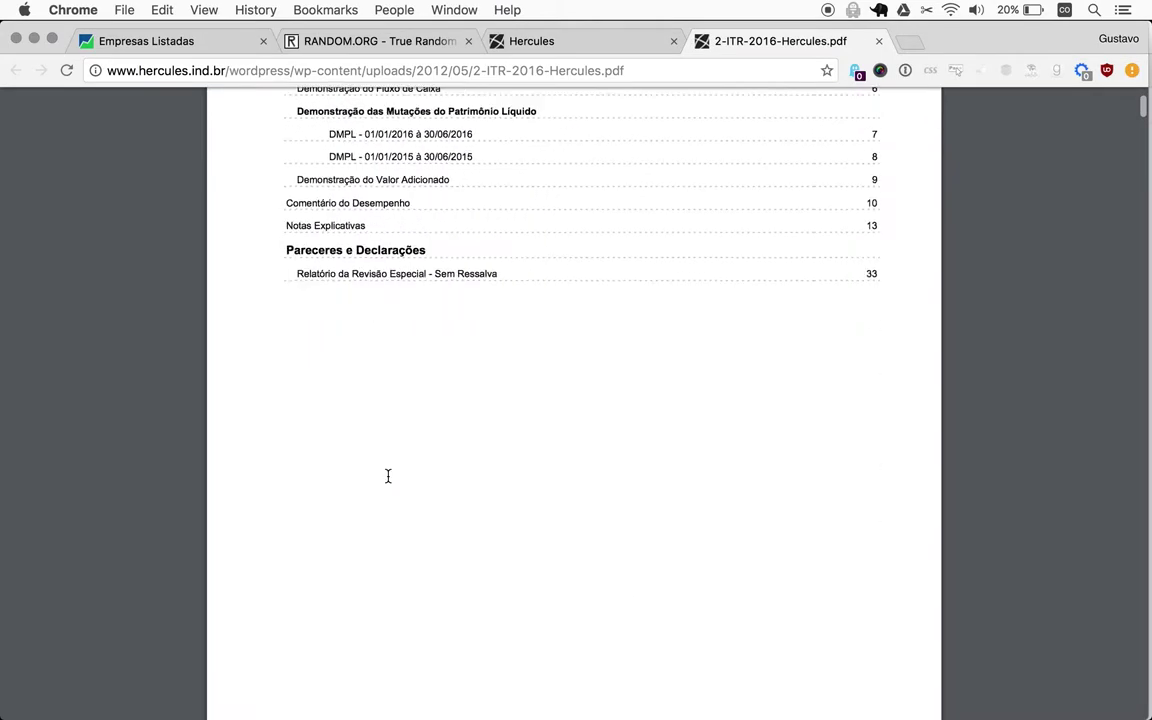
pyautogui.scroll(-3, 388, 476)
pyautogui.scroll(-3, 388, 476)
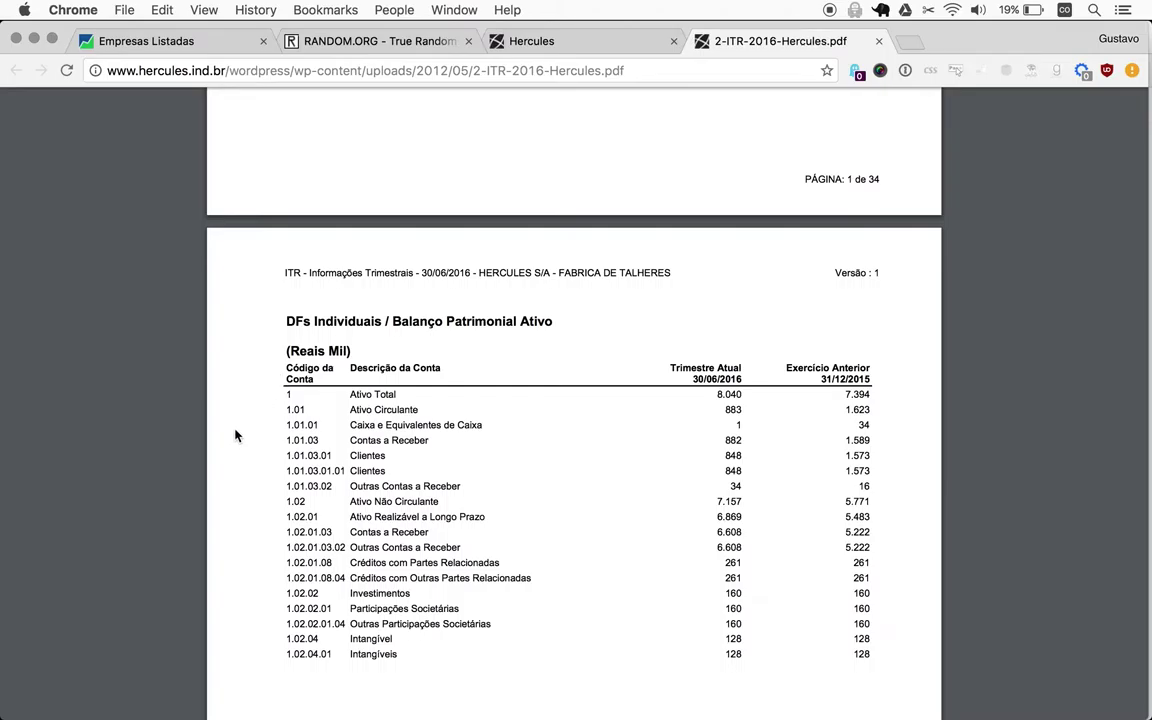
pyautogui.scroll(-10, 235, 435)
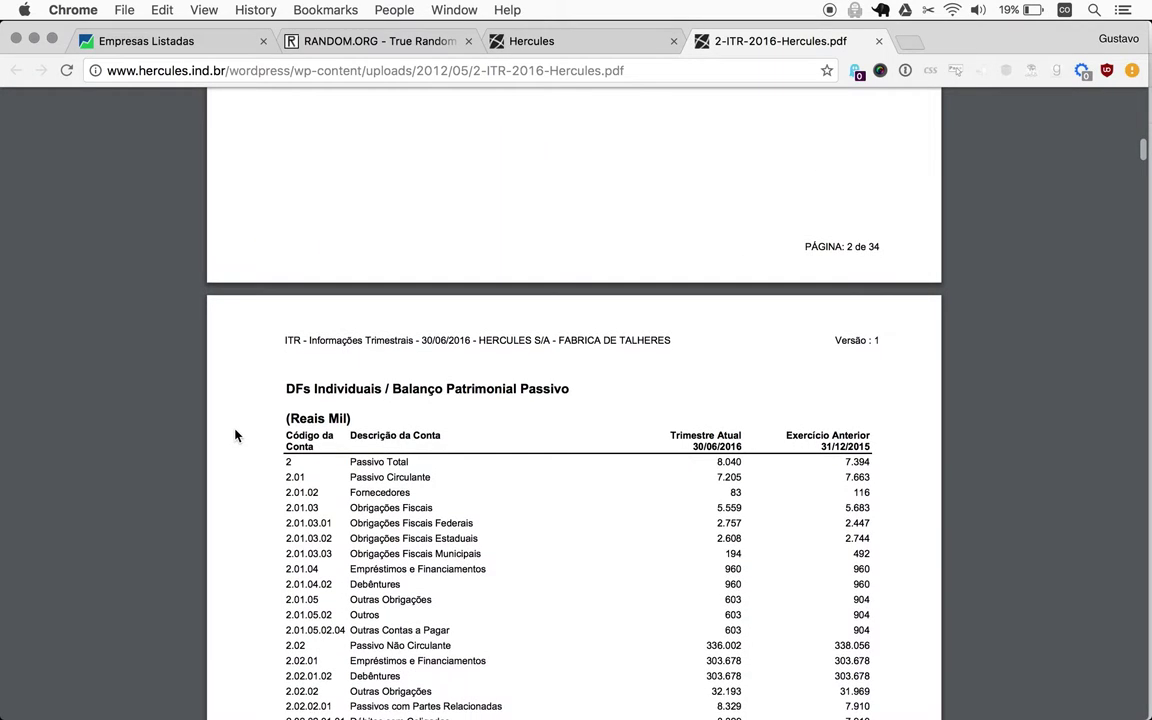
pyautogui.scroll(-3, 235, 435)
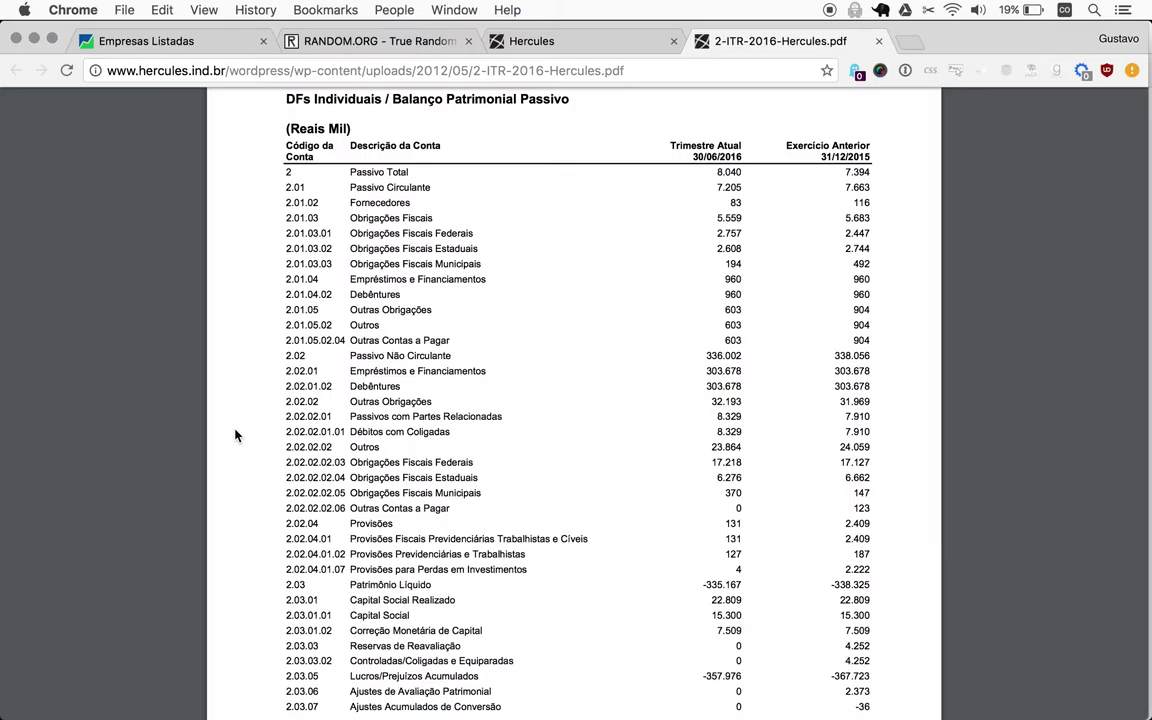
pyautogui.scroll(-2, 235, 435)
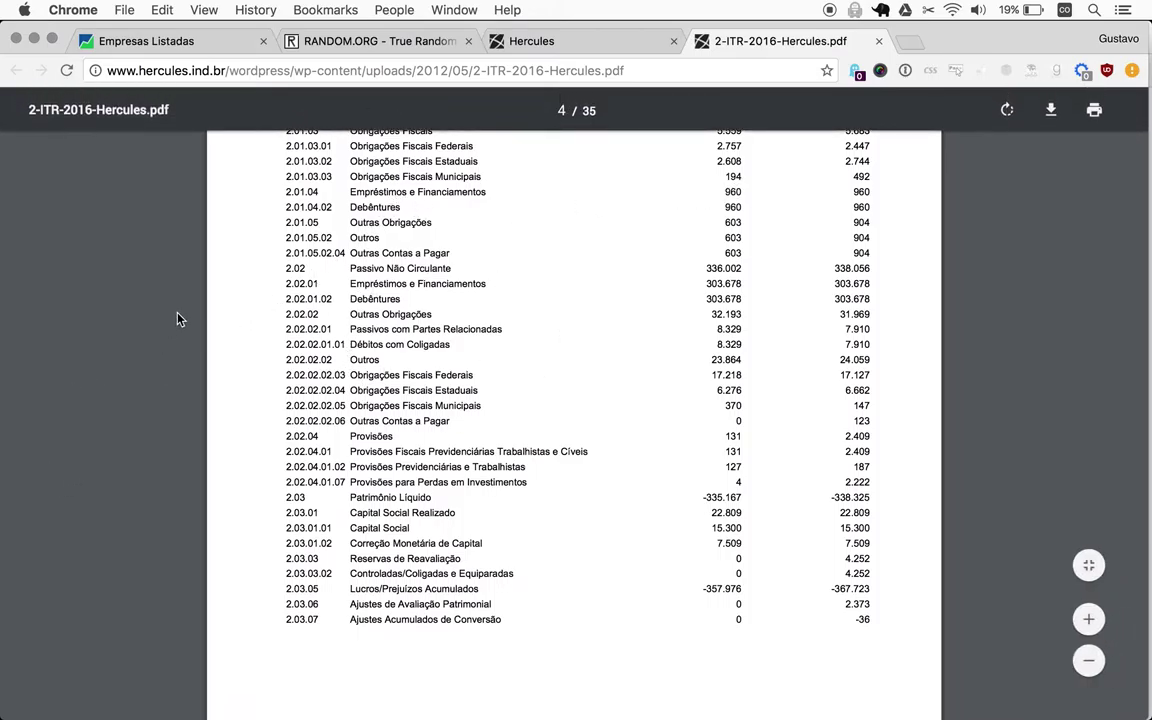
pyautogui.press('super+space')
# Launch Calculator, move it clear of the PDF figures, and enter 960
pyautogui.write('calc')
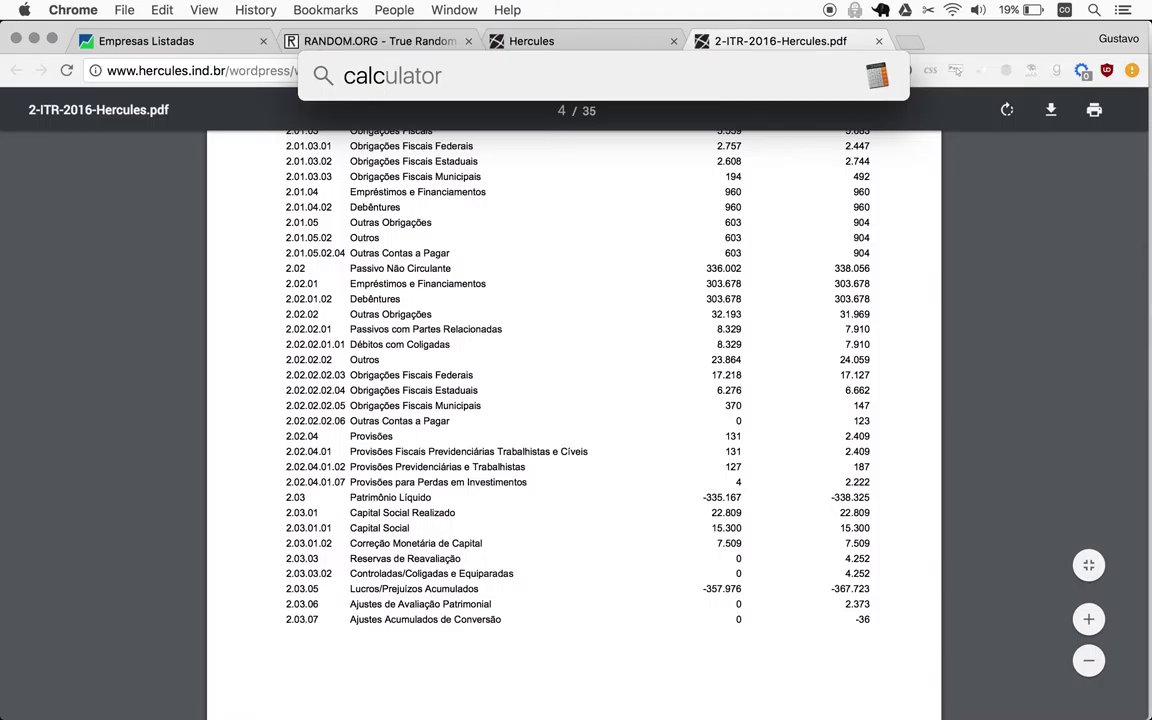
pyautogui.press('Return')
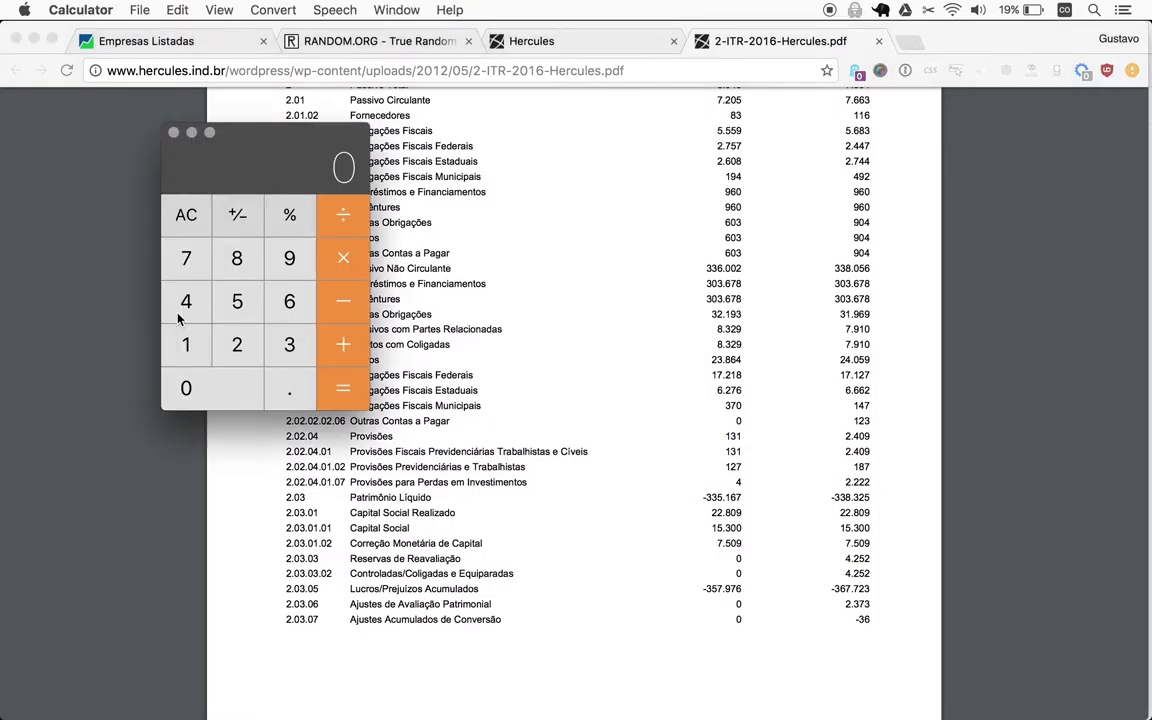
pyautogui.moveTo(246, 142); pyautogui.dragTo(1015, 190)
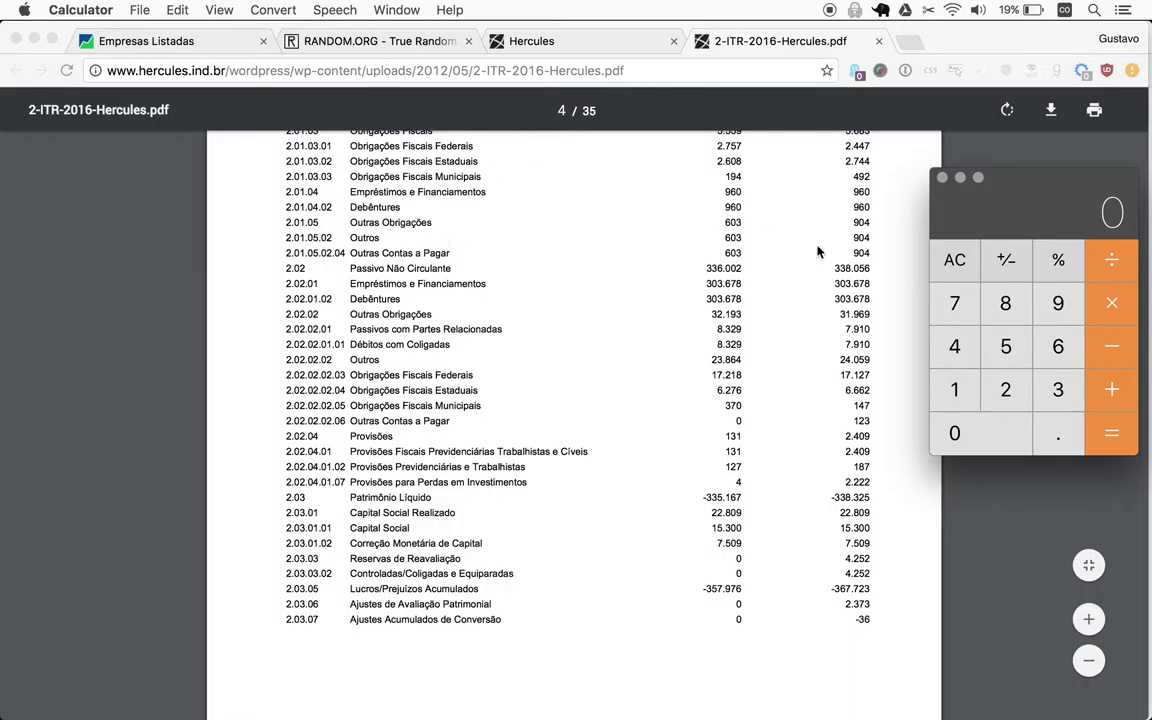
pyautogui.click(1055, 303)
pyautogui.click(1052, 348)
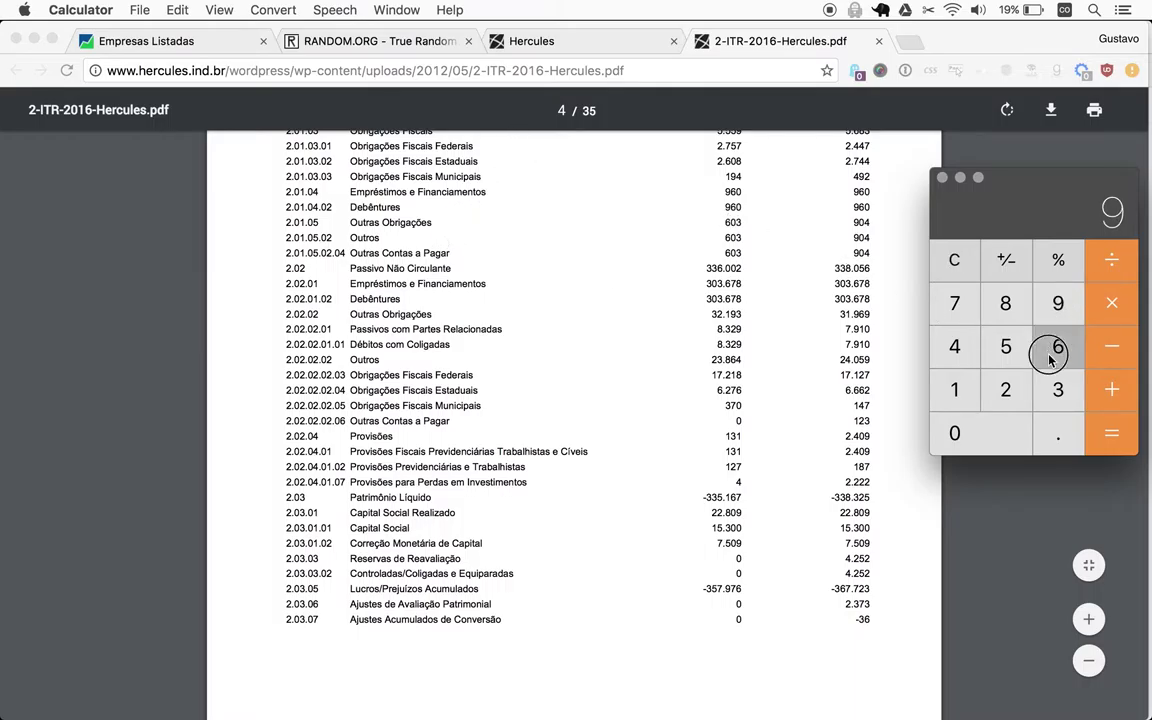
pyautogui.click(994, 426)
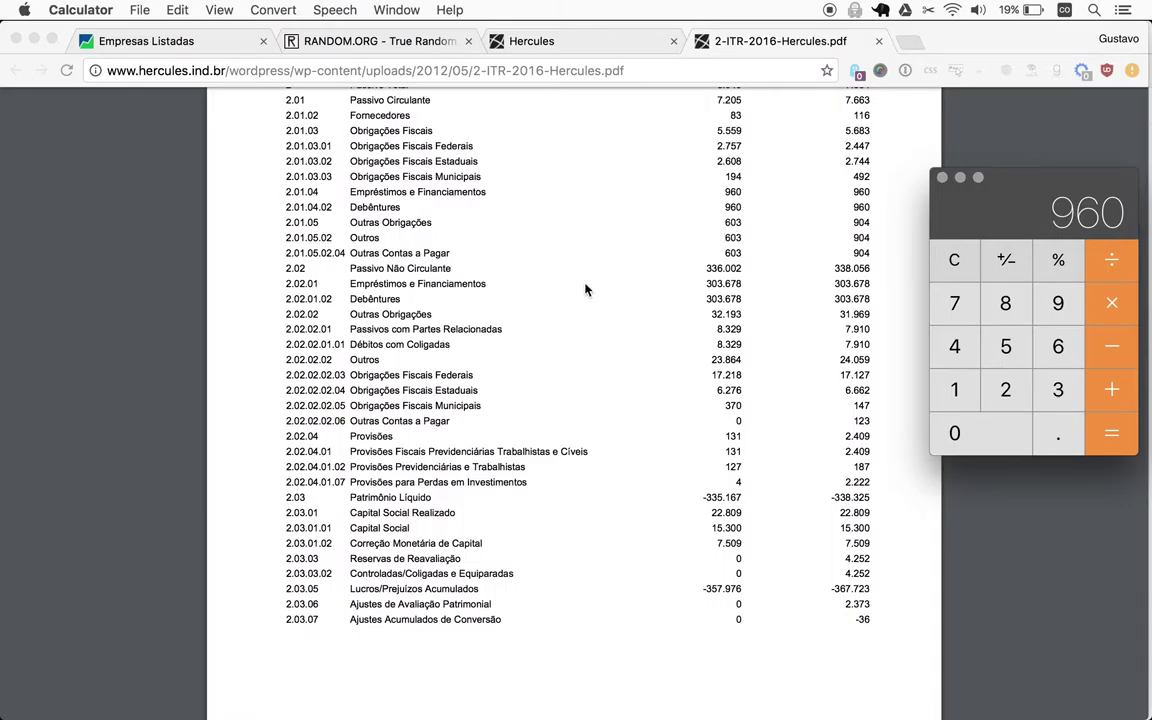
# Recheck the PDF, replace 960 with 305 in Calculator, and bring the spreadsheet back
pyautogui.scroll(5, 572, 289)
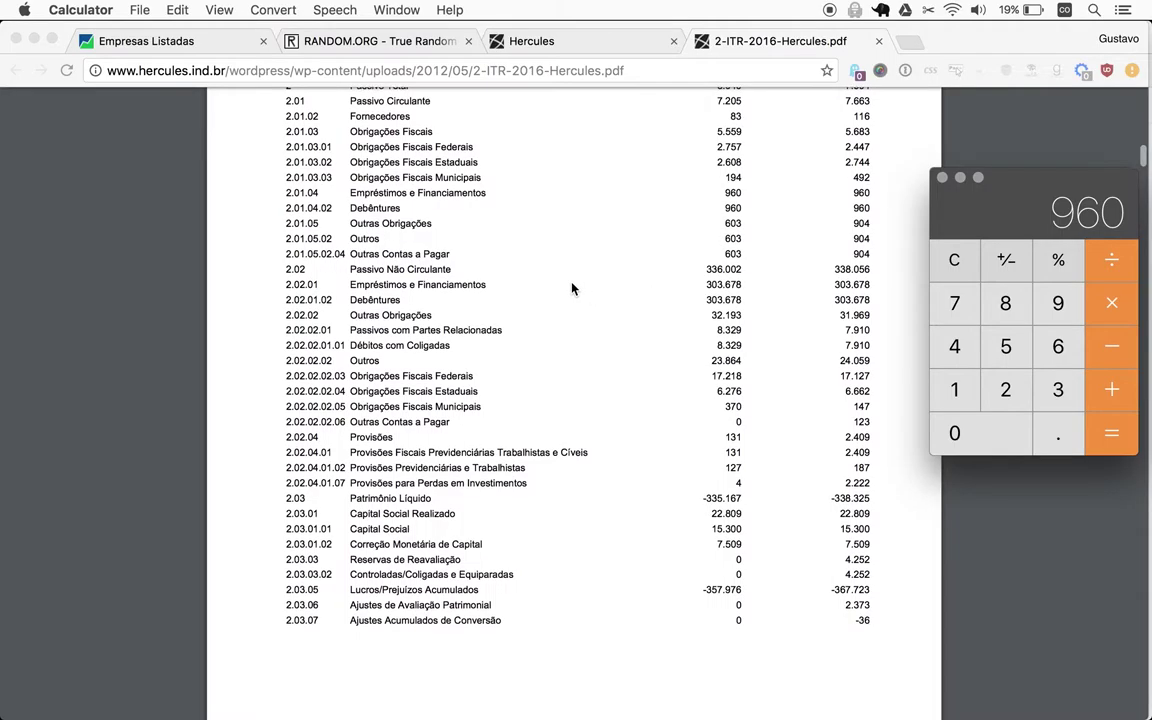
pyautogui.scroll(-4, 572, 289)
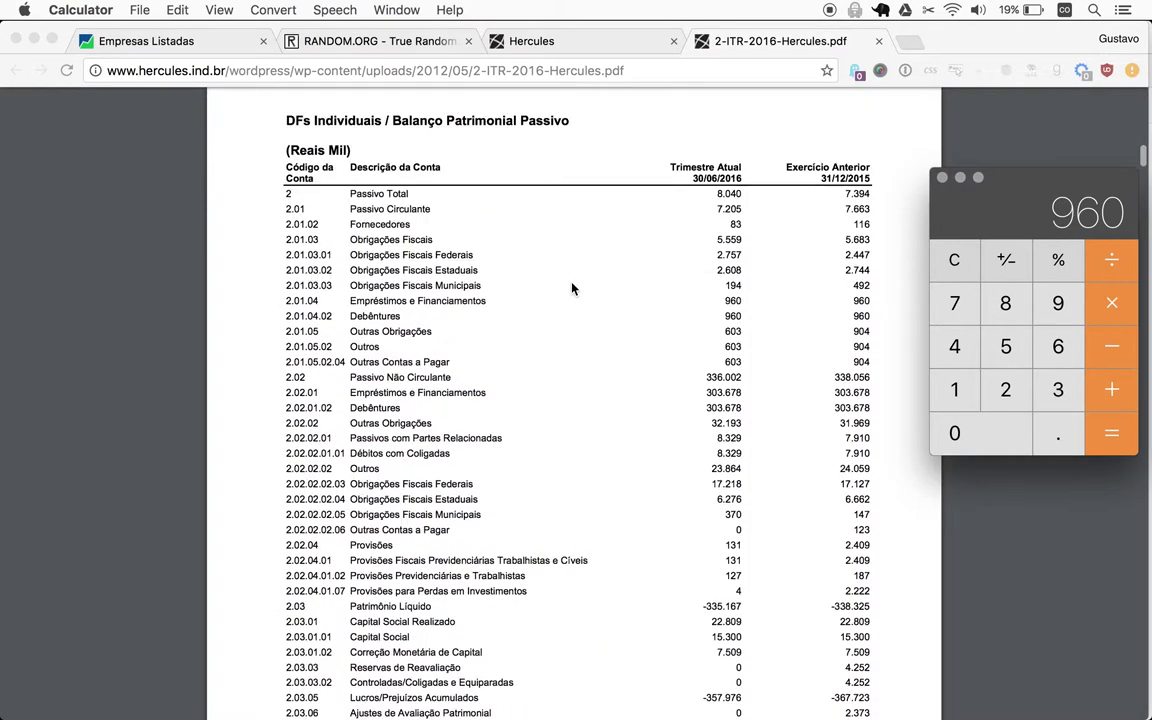
pyautogui.scroll(1, 572, 289)
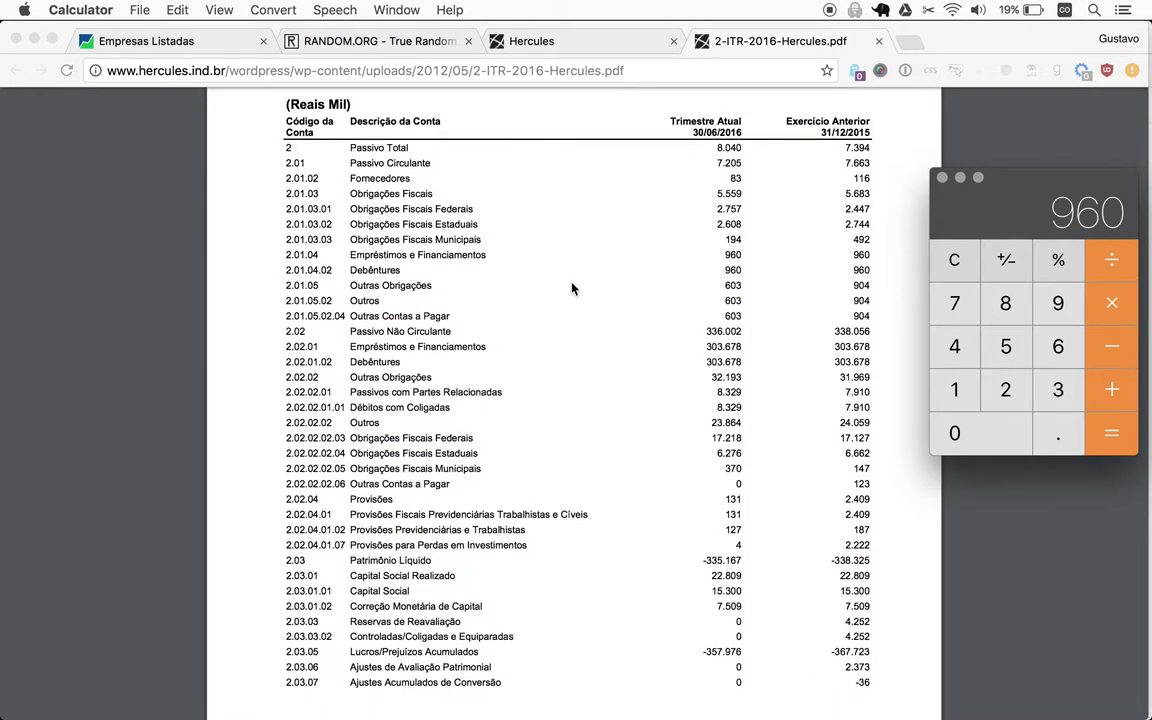
pyautogui.scroll(1, 572, 289)
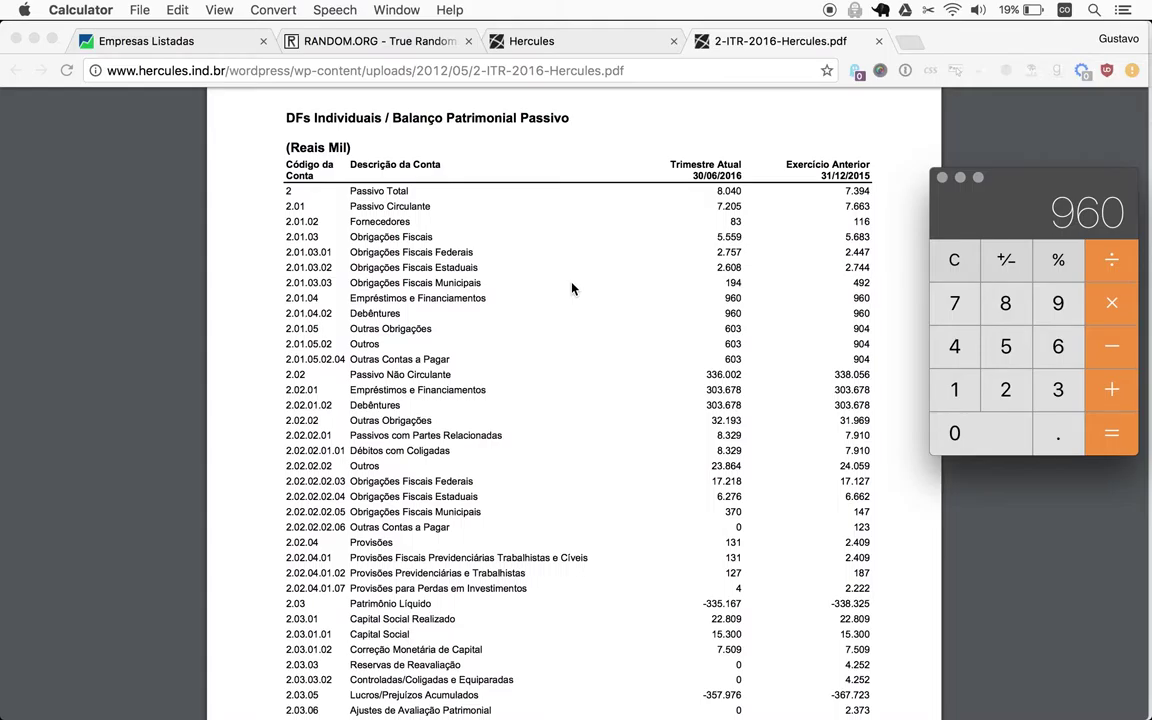
pyautogui.scroll(-2, 572, 289)
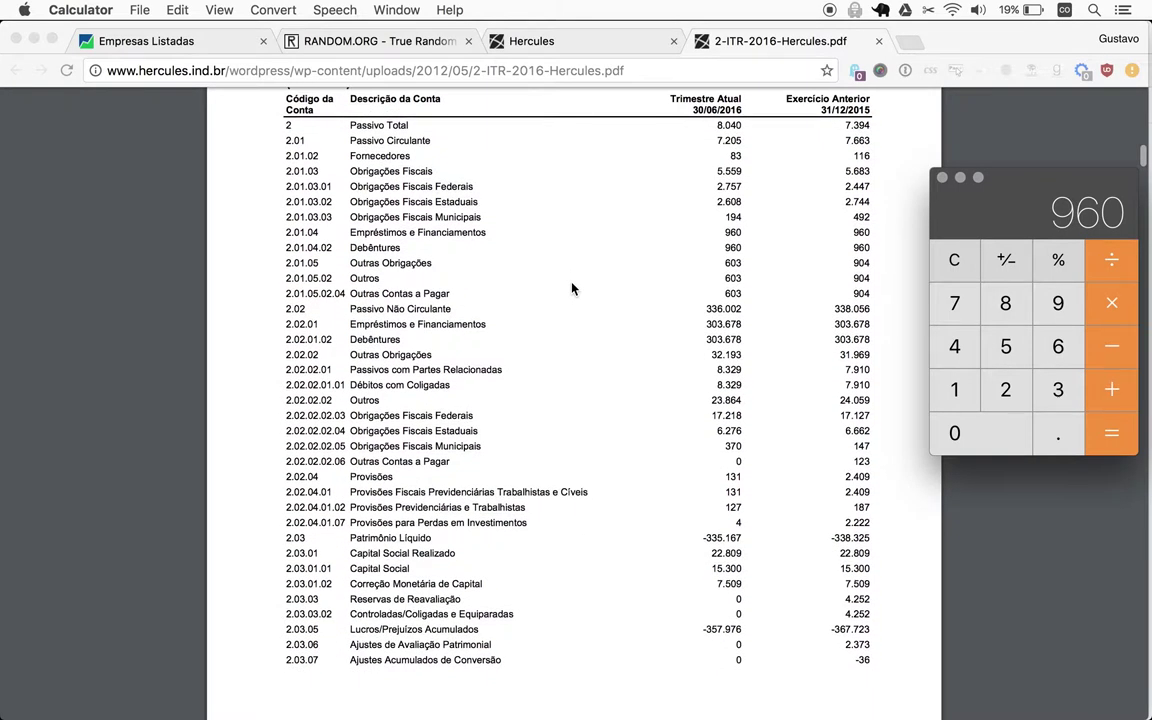
pyautogui.scroll(-1, 572, 289)
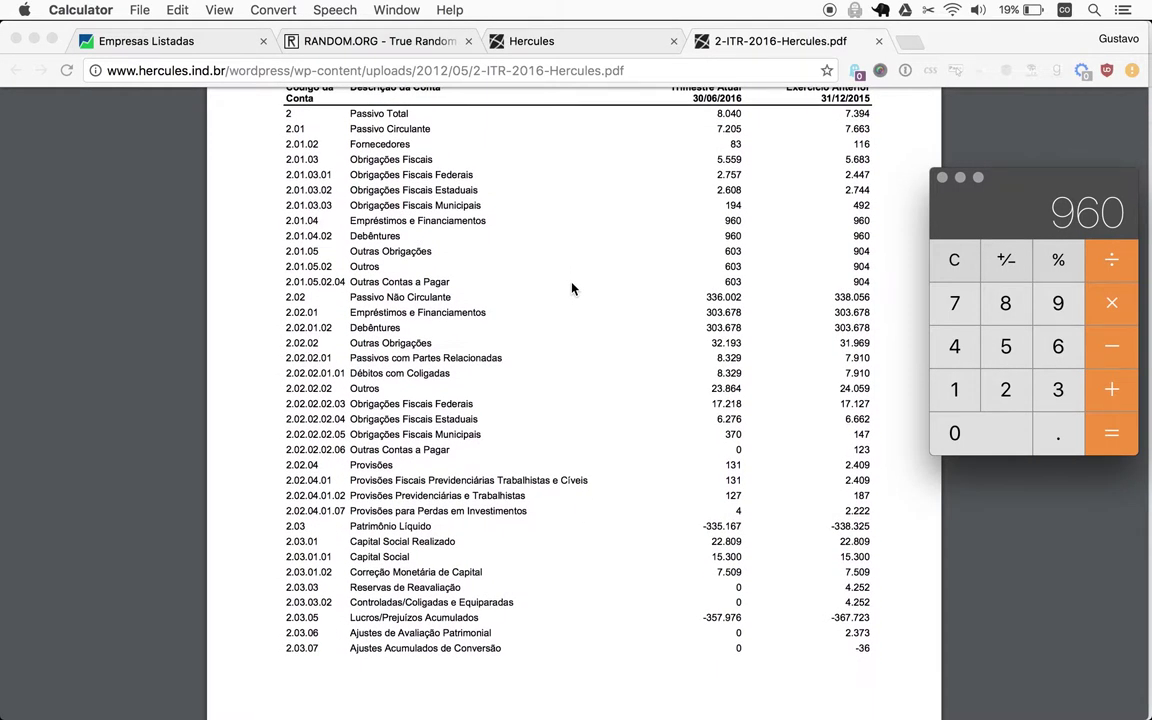
pyautogui.scroll(-3, 572, 289)
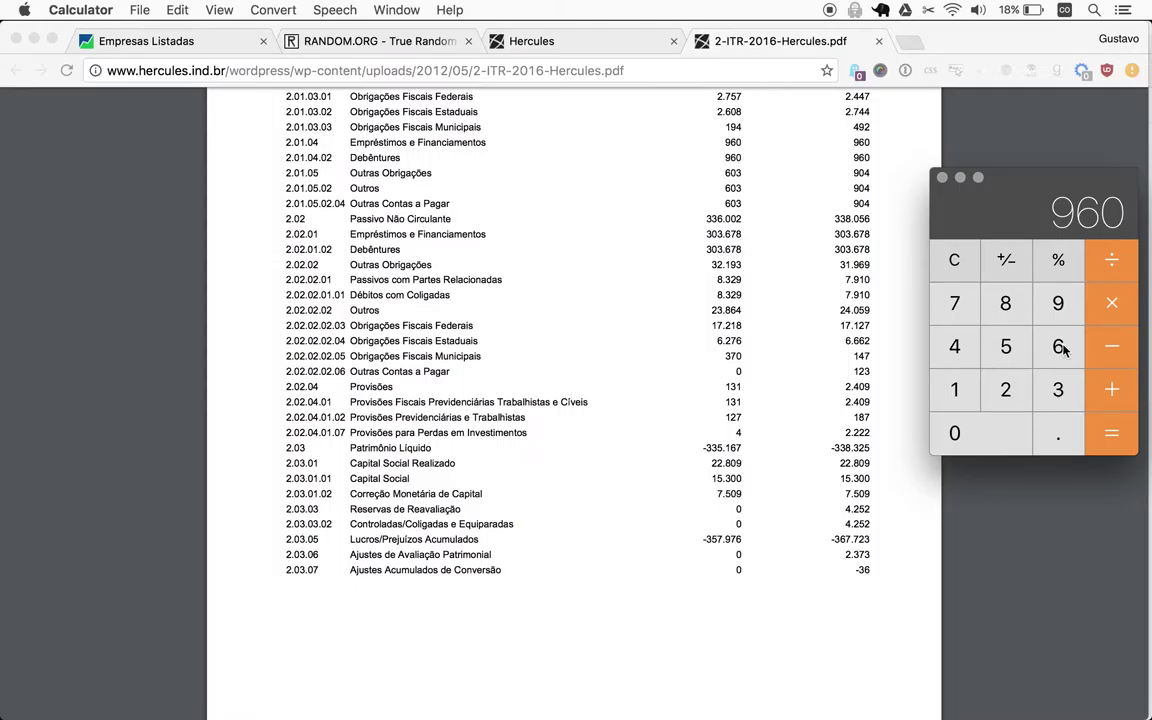
pyautogui.click(956, 258)
pyautogui.click(956, 392)
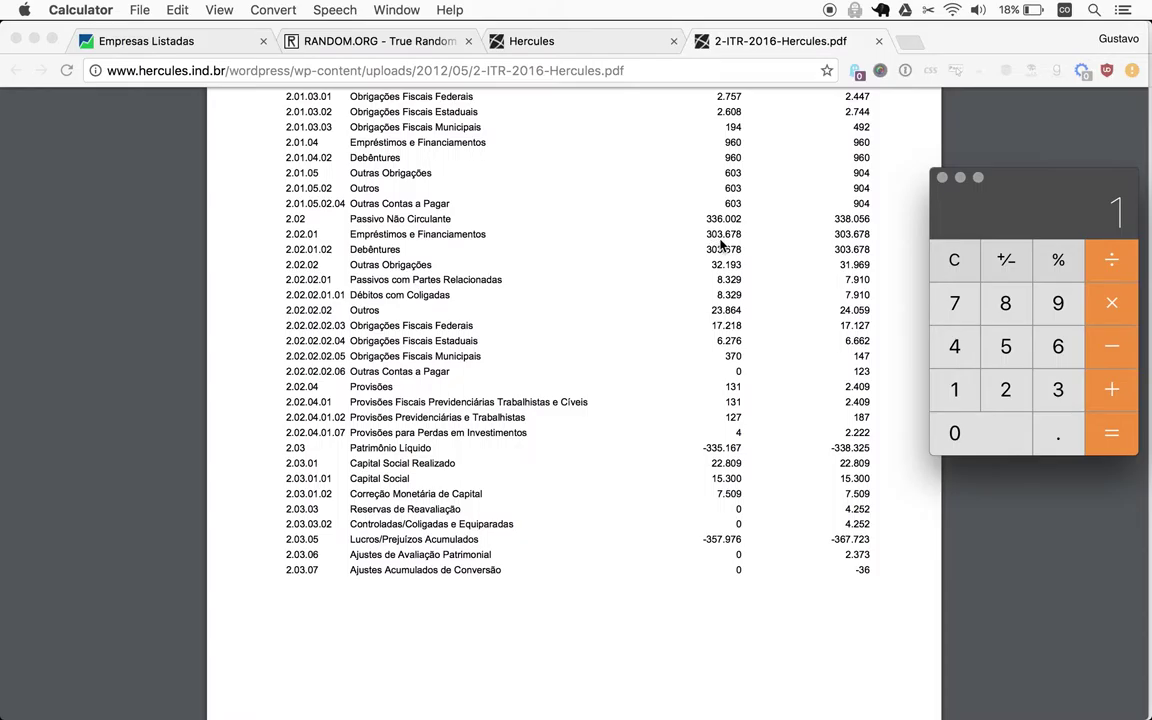
pyautogui.click(955, 261)
pyautogui.click(1050, 387)
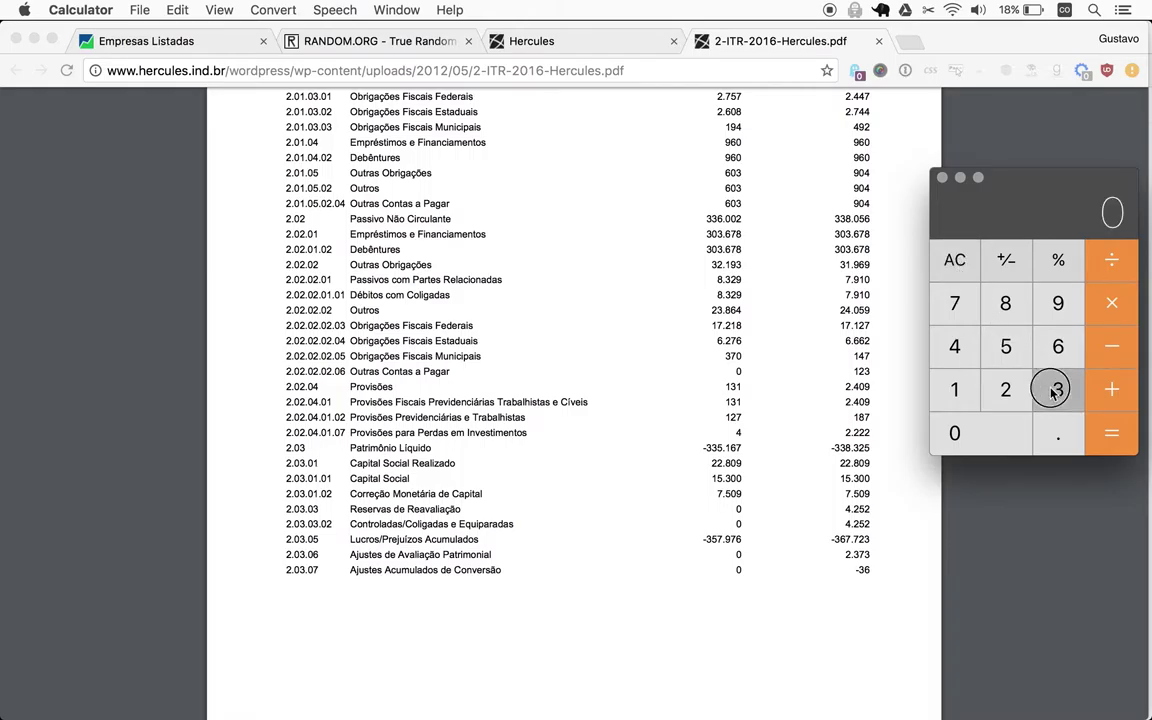
pyautogui.click(1003, 420)
pyautogui.click(1006, 346)
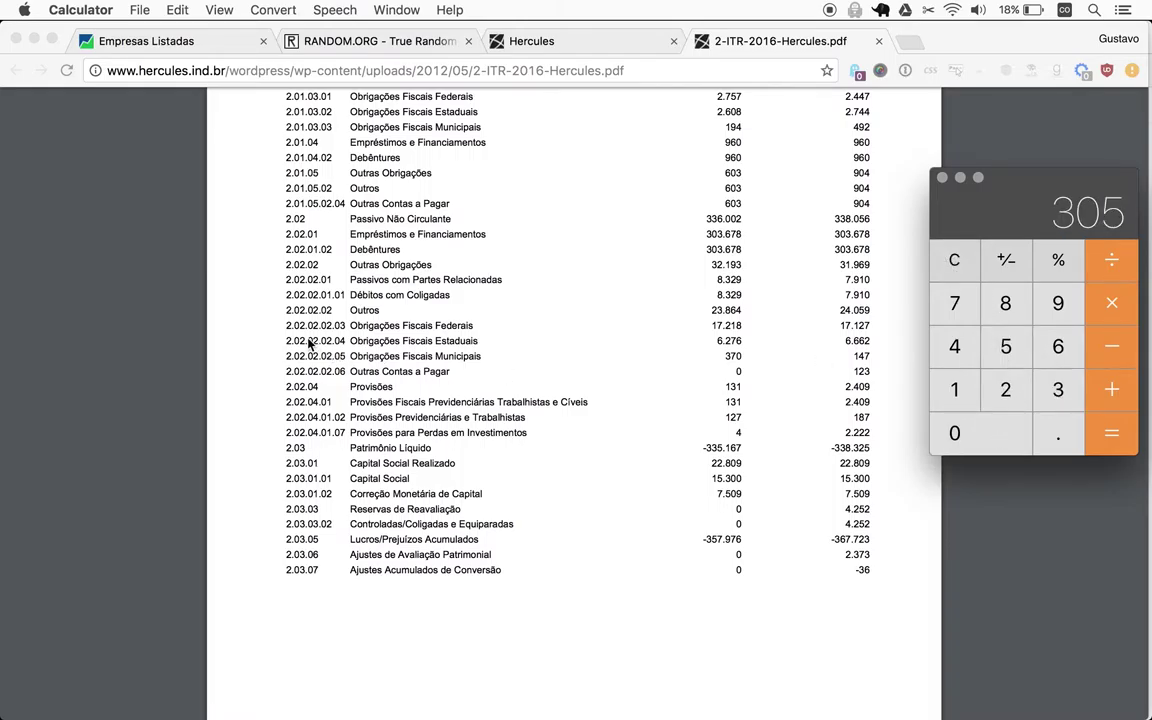
pyautogui.click(140, 295)
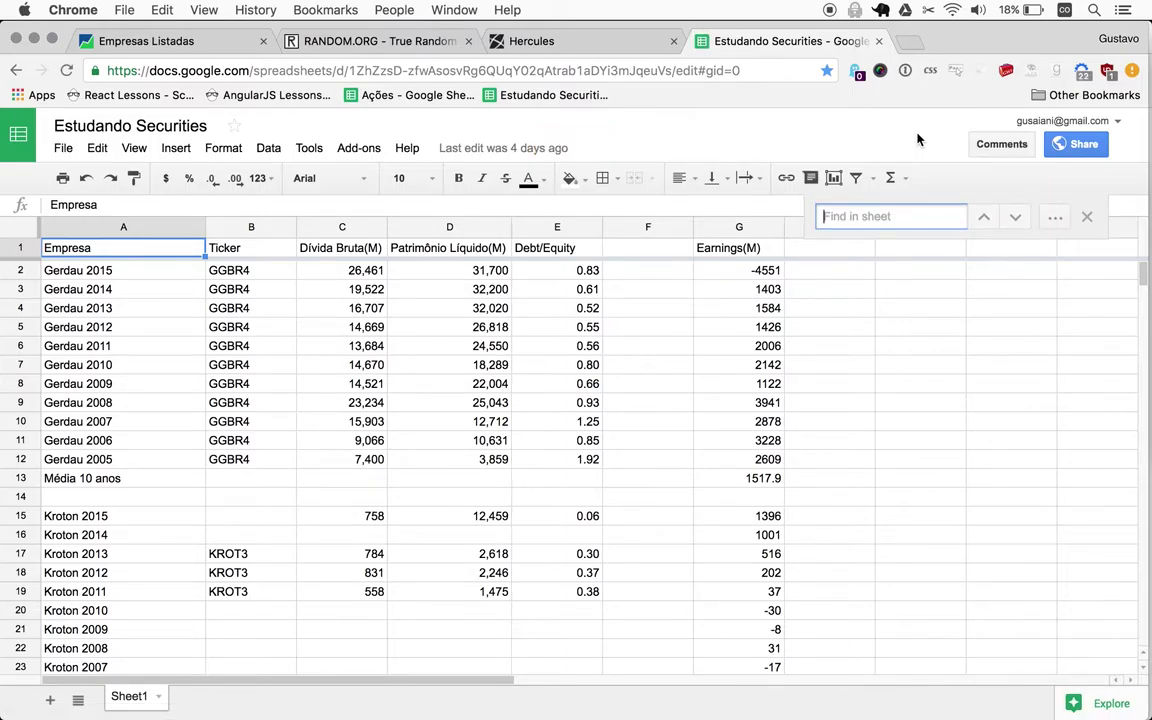
# Search the sheet for 'herc' to check for existing Hercules rows, then scroll to the end
pyautogui.write('herc')
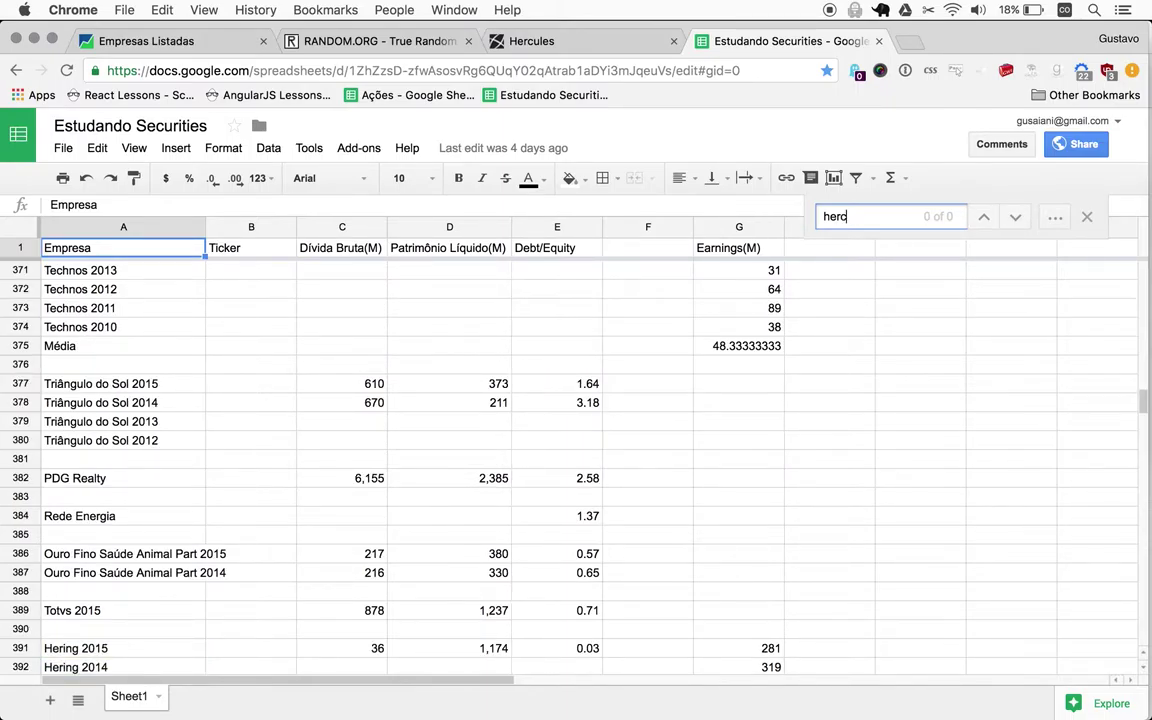
pyautogui.press('BackSpace')
pyautogui.press('BackSpace')
pyautogui.press('BackSpace')
pyautogui.write('e')
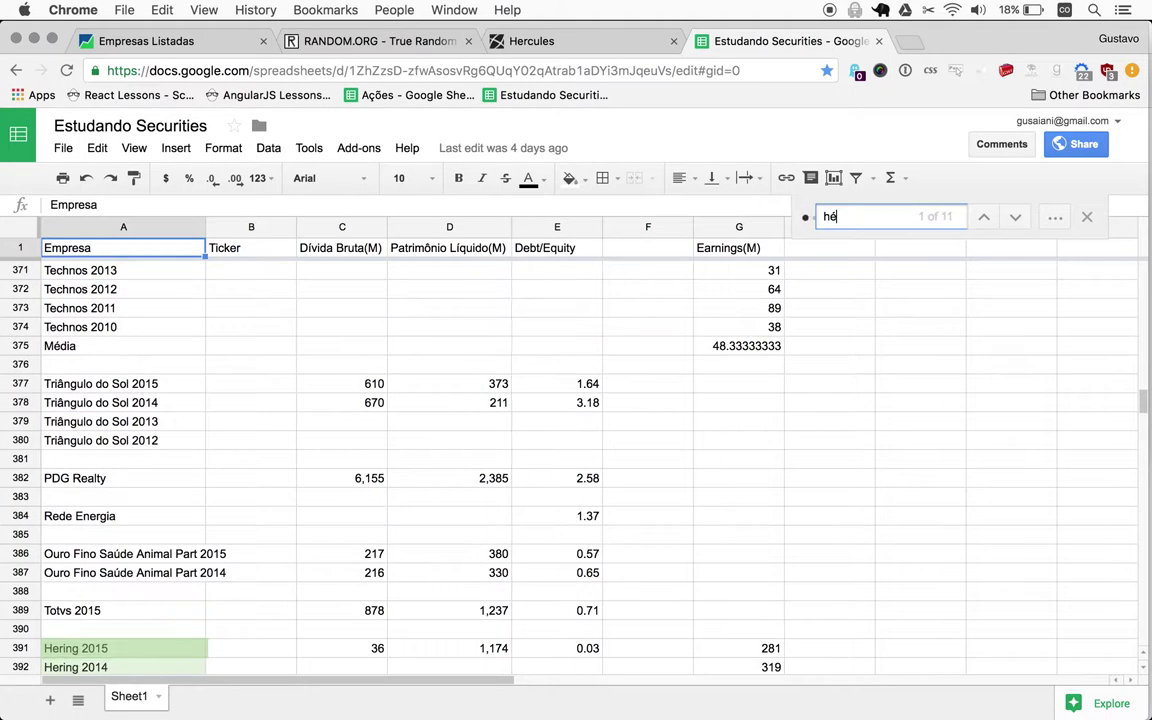
pyautogui.write('rc')
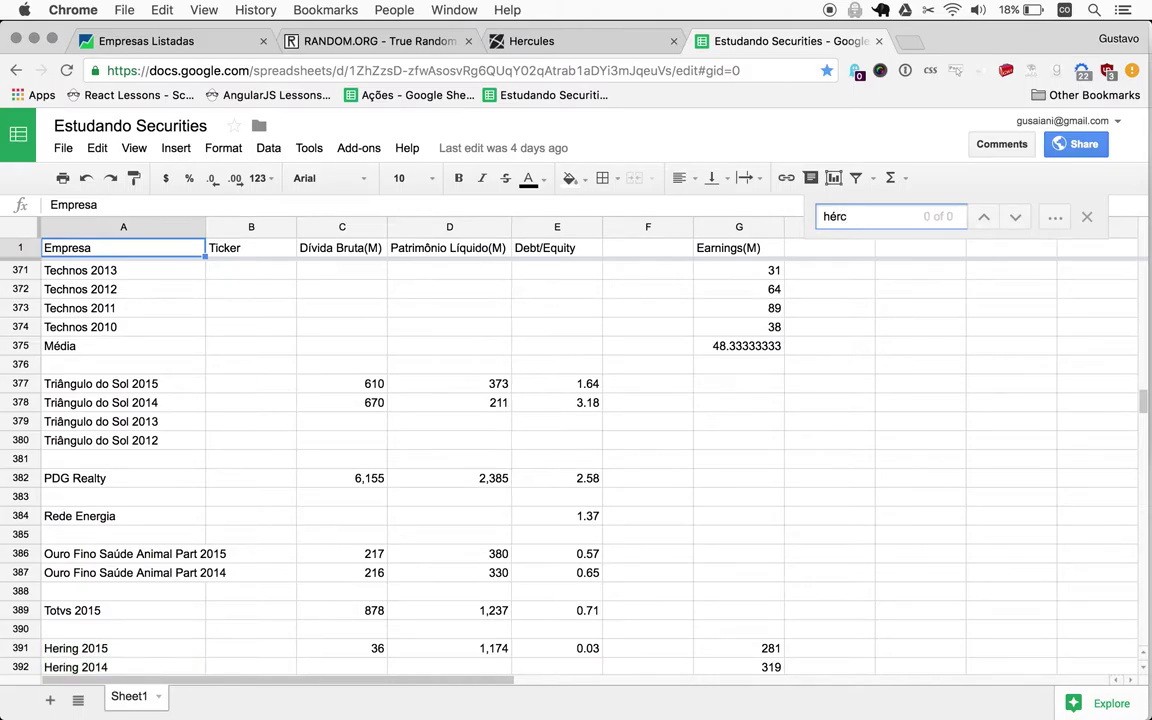
pyautogui.press('BackSpace')
pyautogui.press('BackSpace')
pyautogui.press('BackSpace')
pyautogui.press('BackSpace')
pyautogui.scroll(-10, 473, 400)
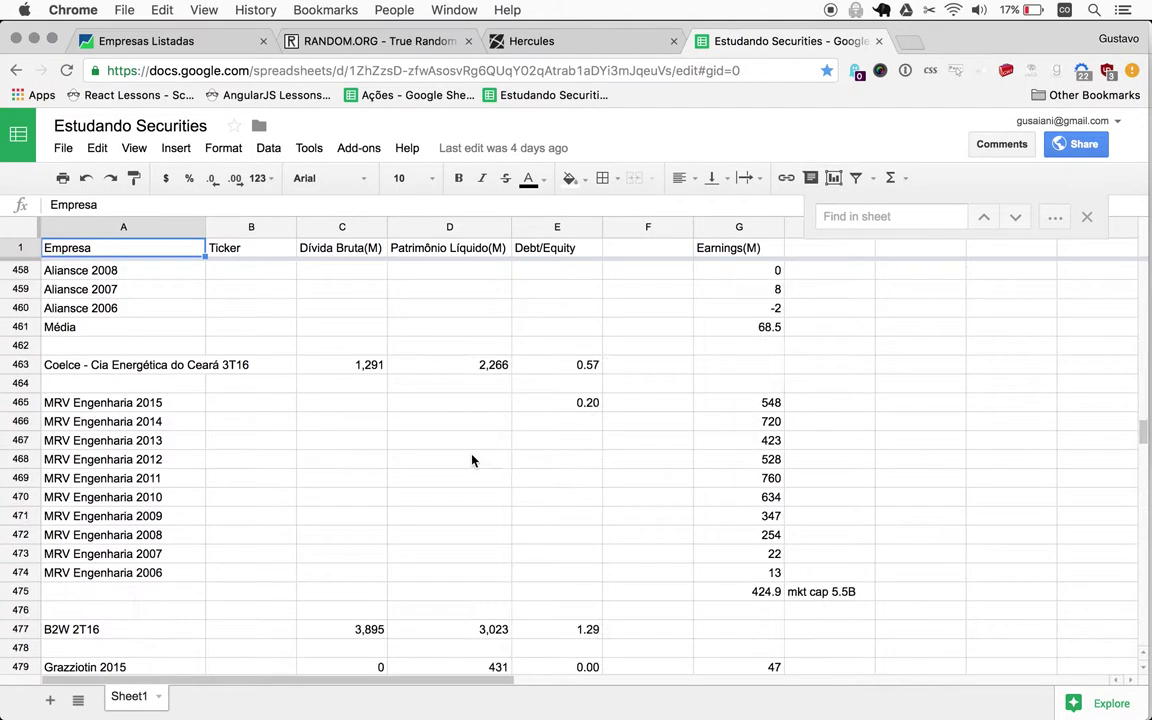
pyautogui.scroll(-8, 473, 460)
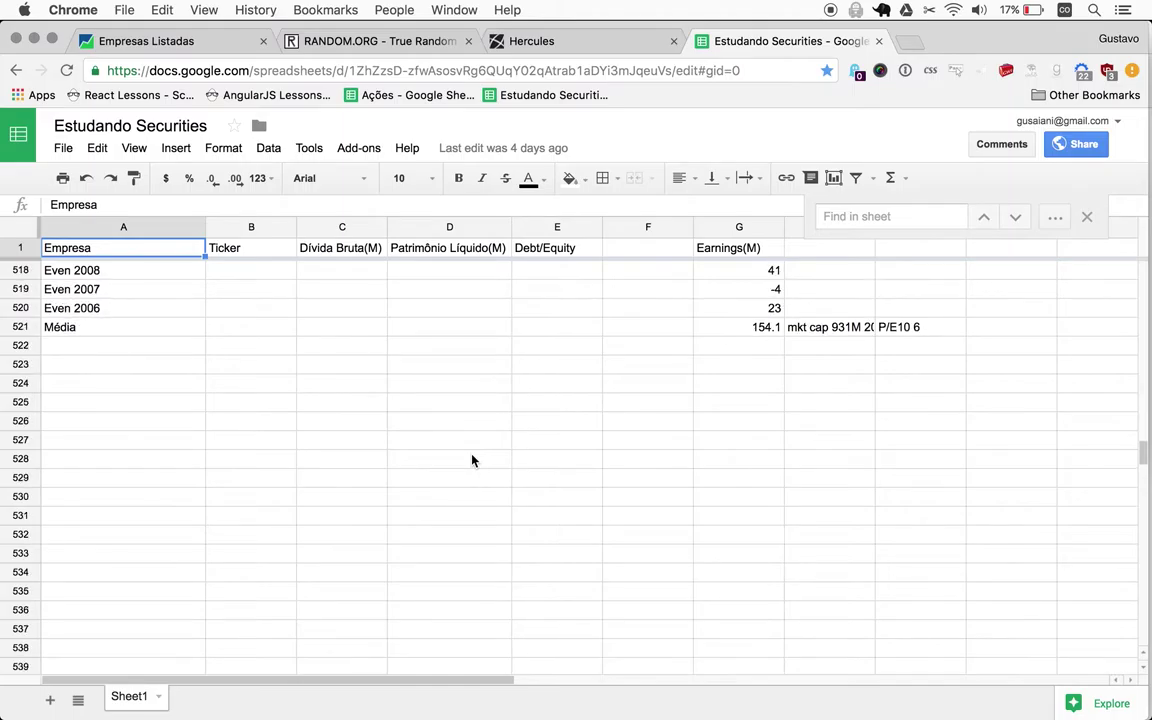
# Enter 'Hércules 2T16' in A523 and 305 gross debt in C523
pyautogui.click(60, 372)
pyautogui.write('Hér')
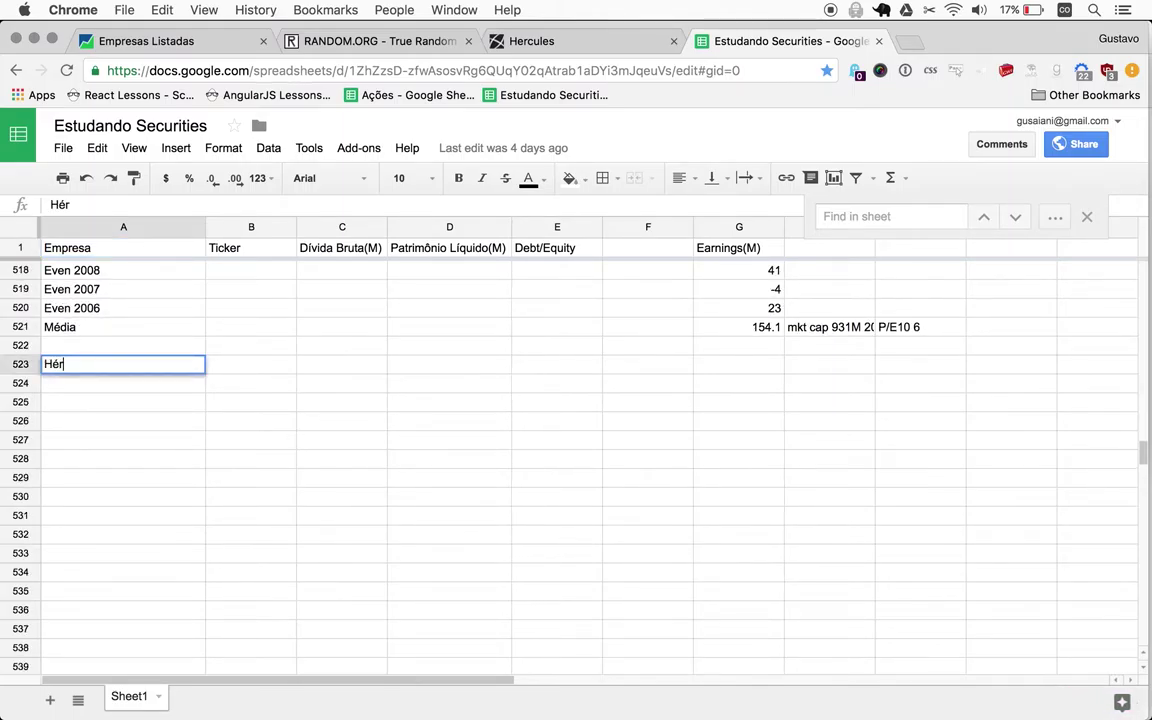
pyautogui.write('cules 2T16')
pyautogui.press('Tab')
pyautogui.press('Tab')
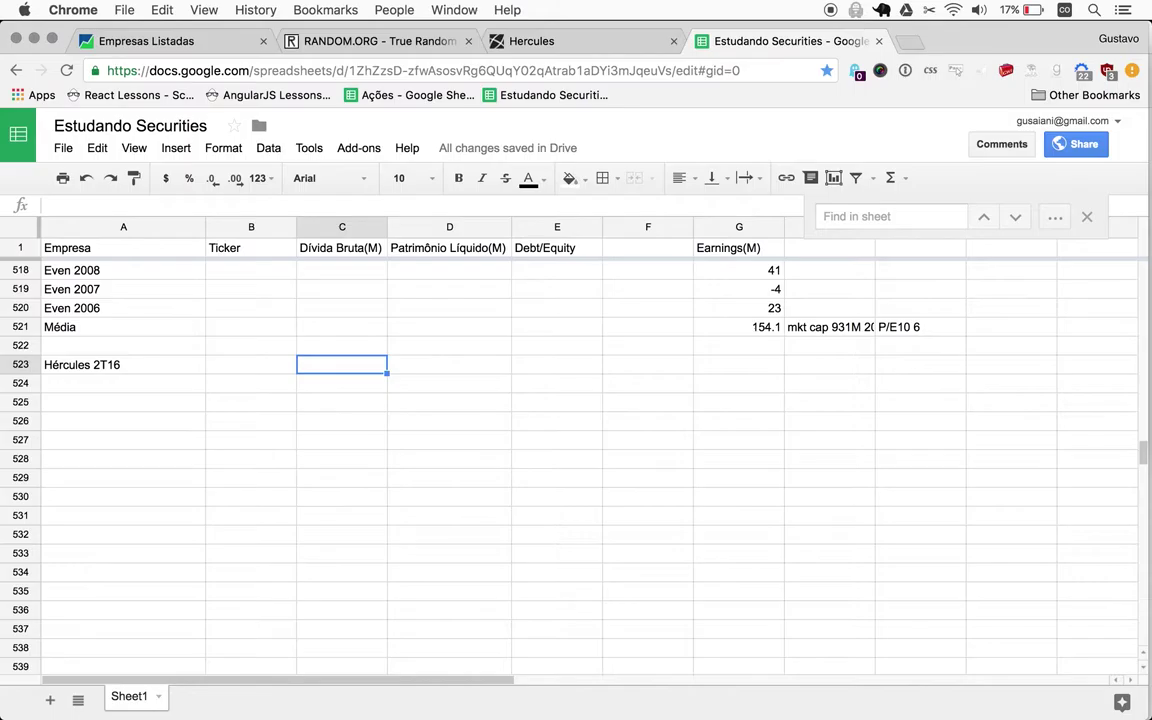
pyautogui.write('305')
pyautogui.press('Tab')
pyautogui.press('super+Tab')
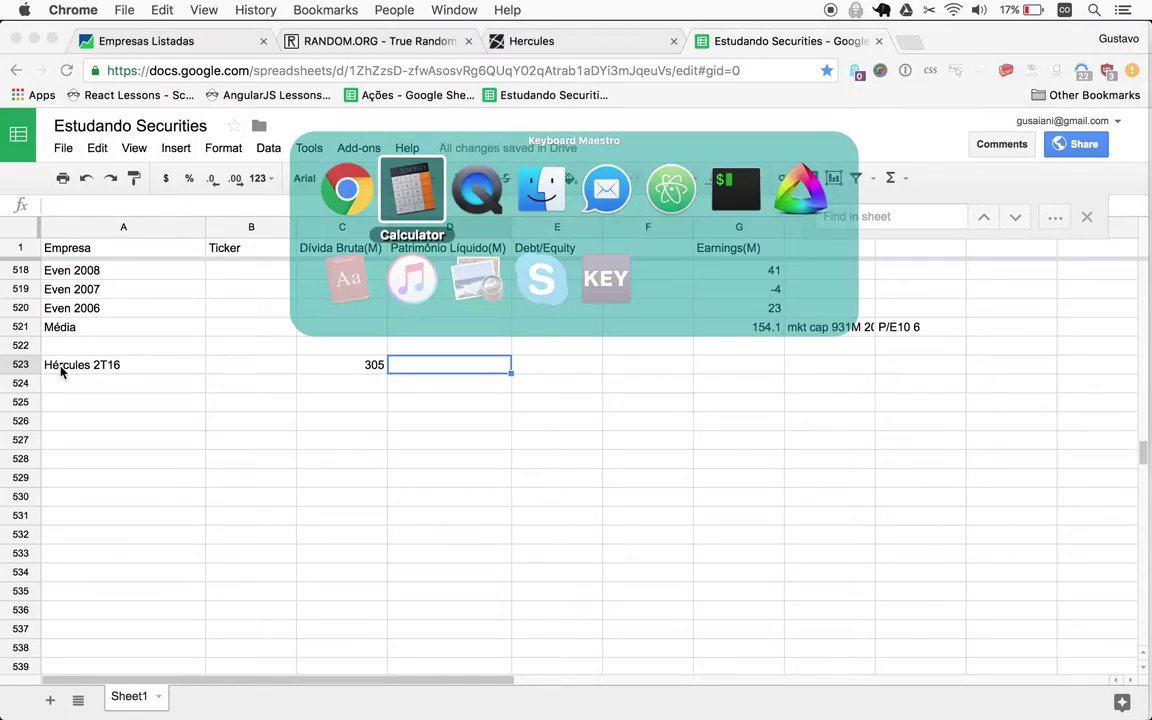
pyautogui.press('Escape')
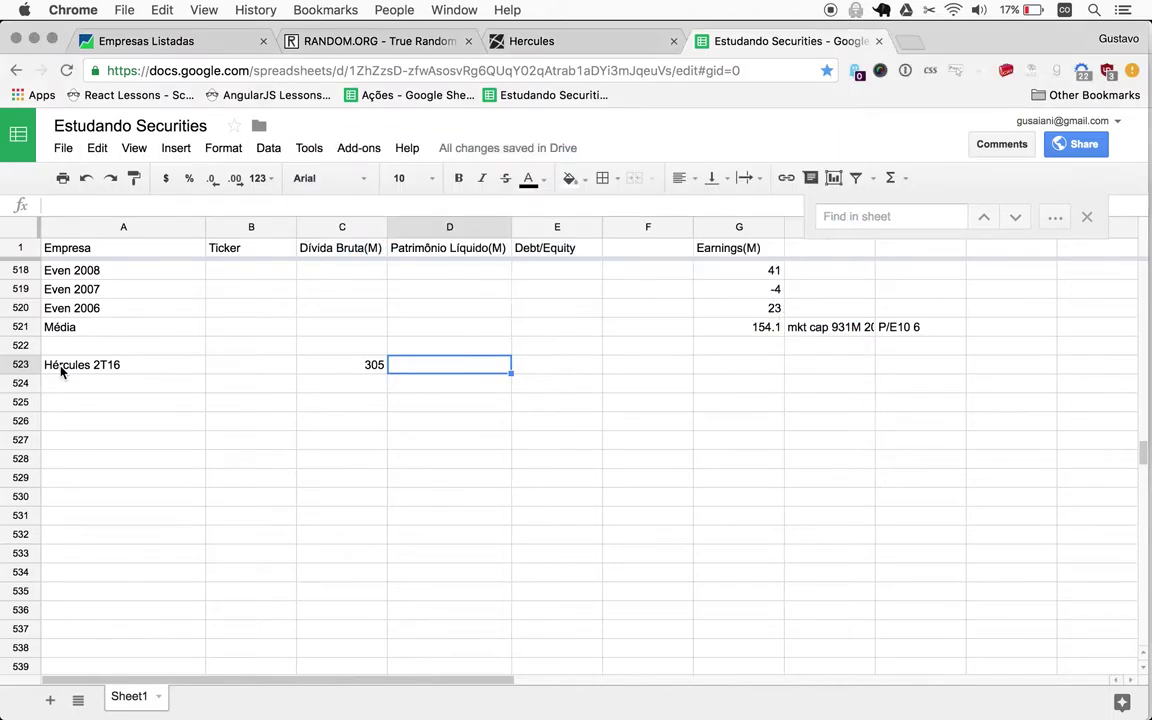
# Bring the Hercules browser window with the 2T16 report back to the front
pyautogui.hotkey('ctrl', 'shift', 'Tab')
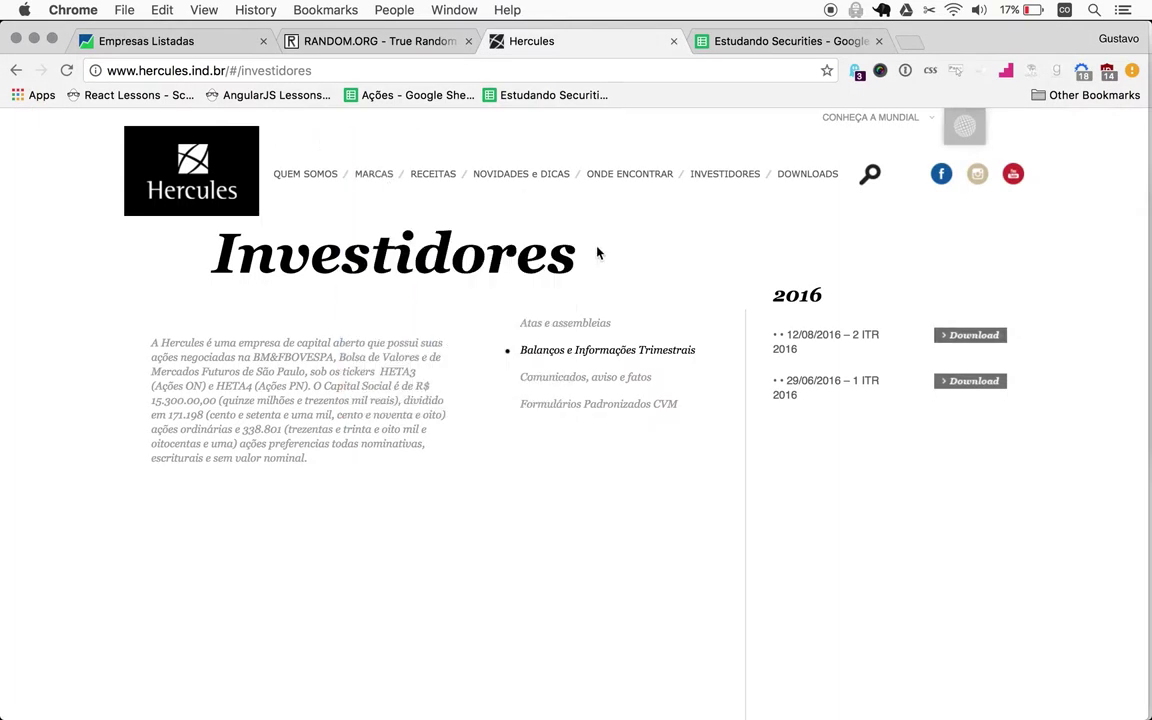
pyautogui.press('super+Tab')
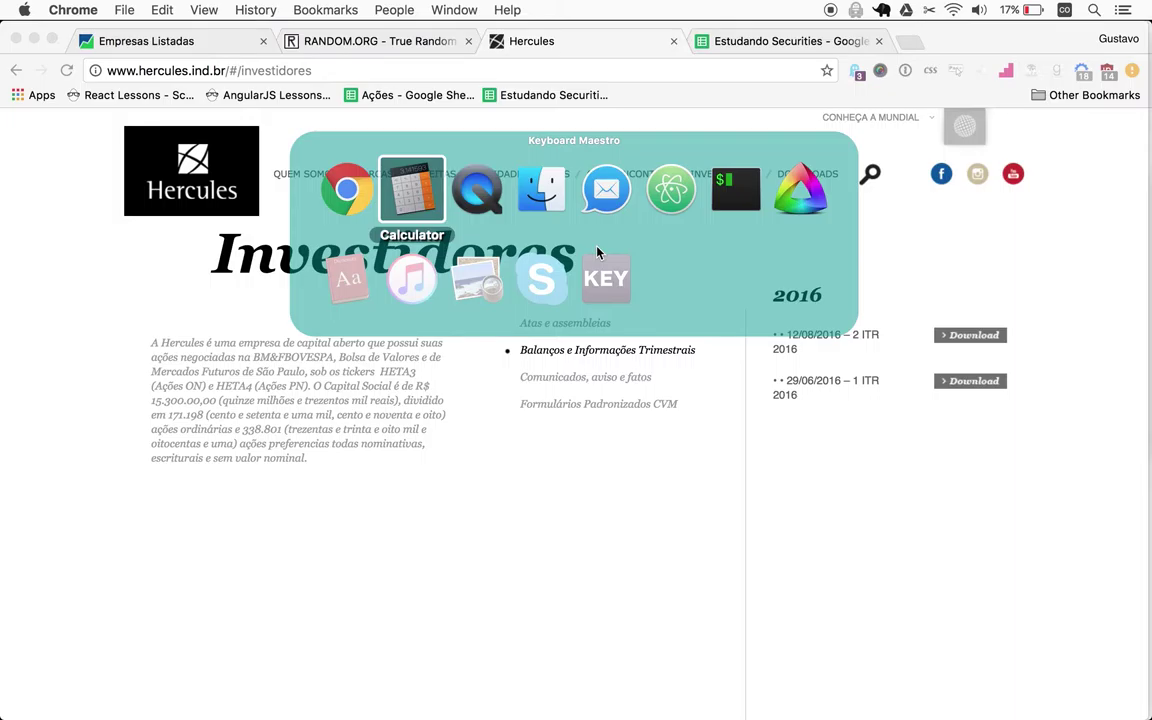
pyautogui.press('Escape')
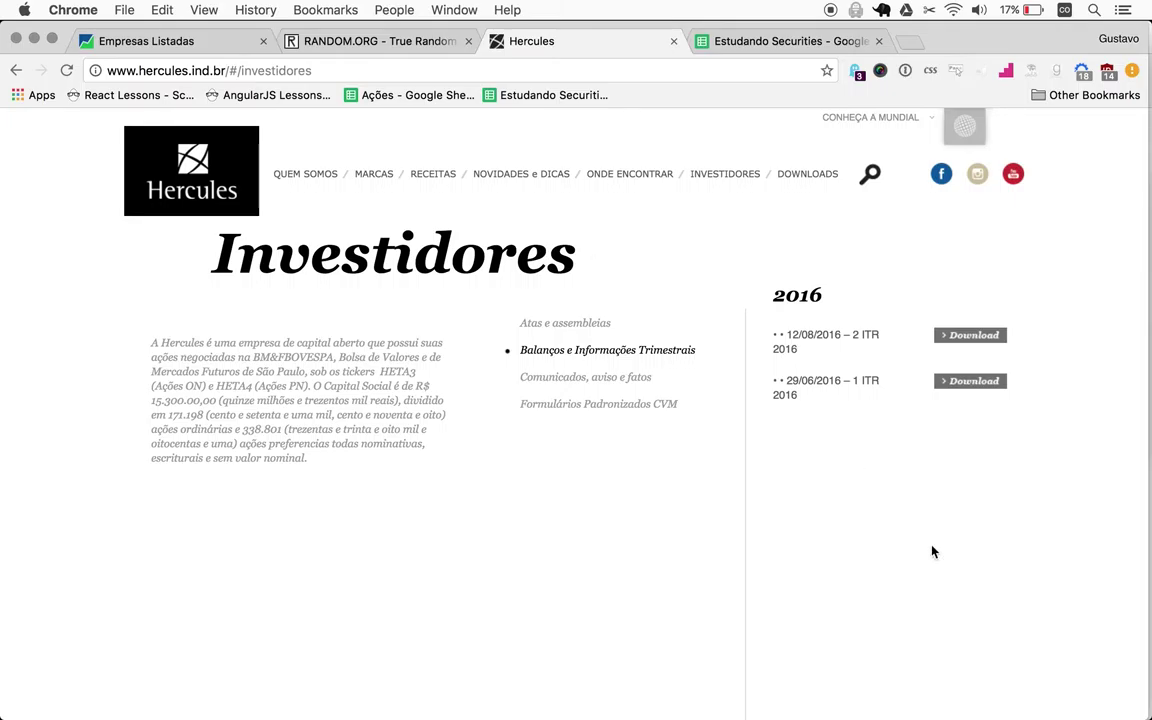
pyautogui.hotkey('ctrl', 'Up')
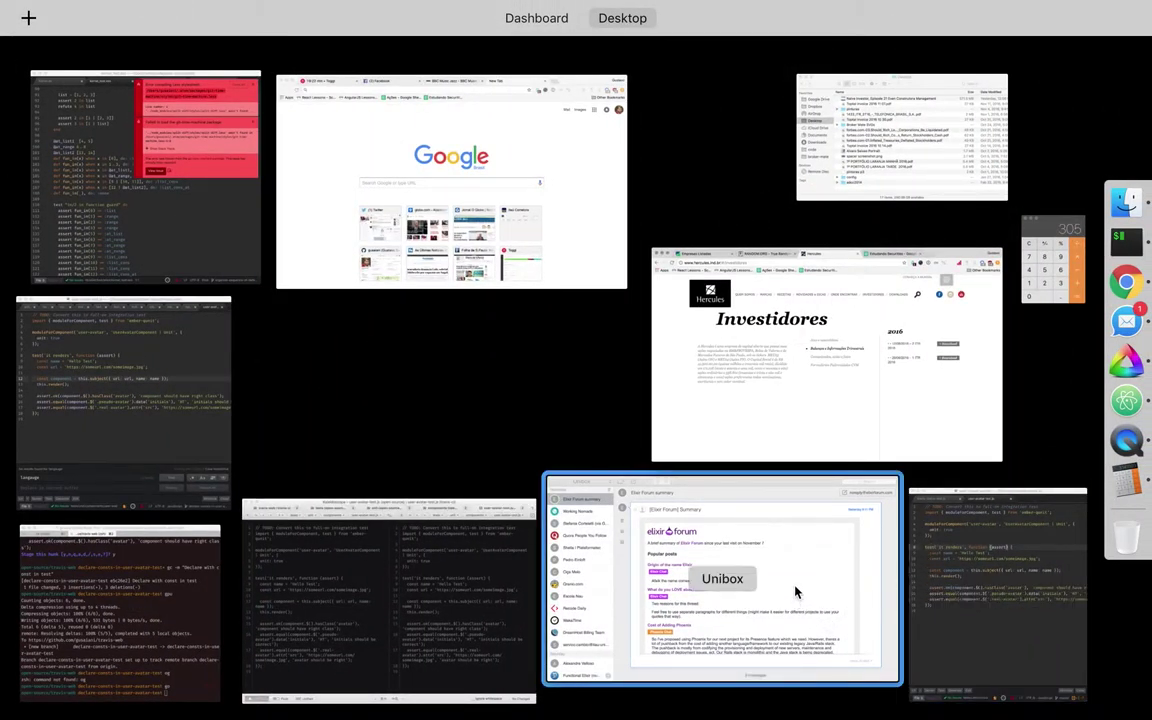
pyautogui.click(712, 362)
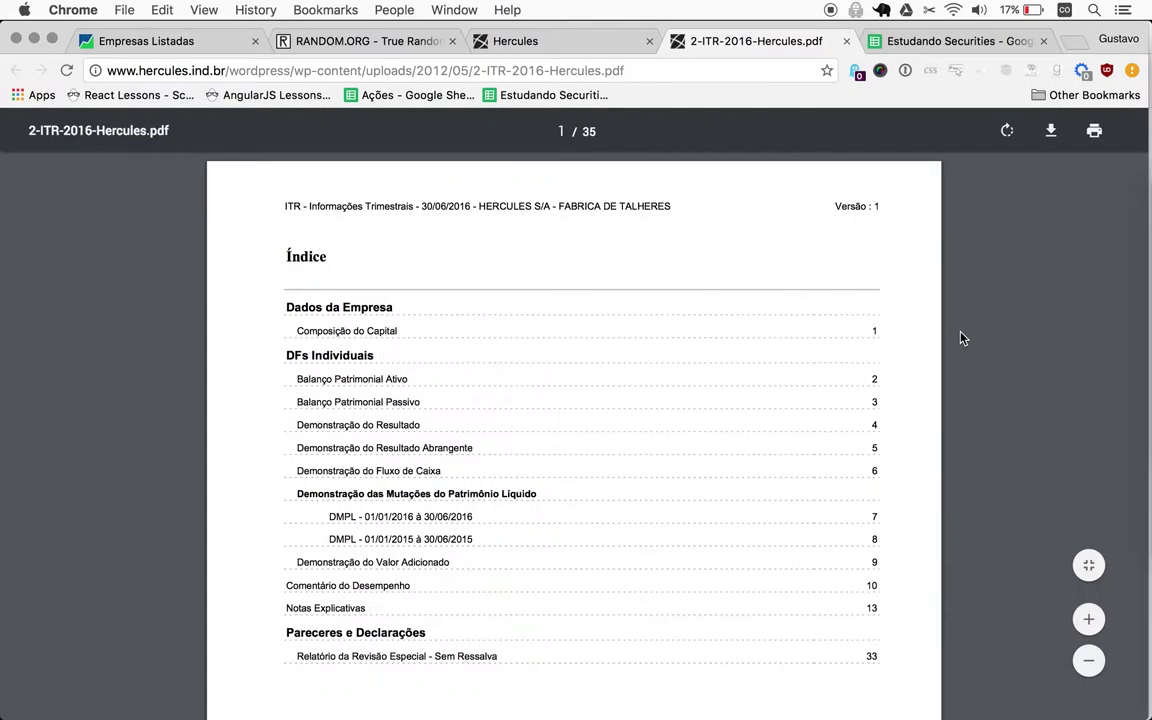
# Highlight the Patrimônio Líquido figure -335.167 in the PDF, then return to the spreadsheet
pyautogui.scroll(-20, 522, 577)
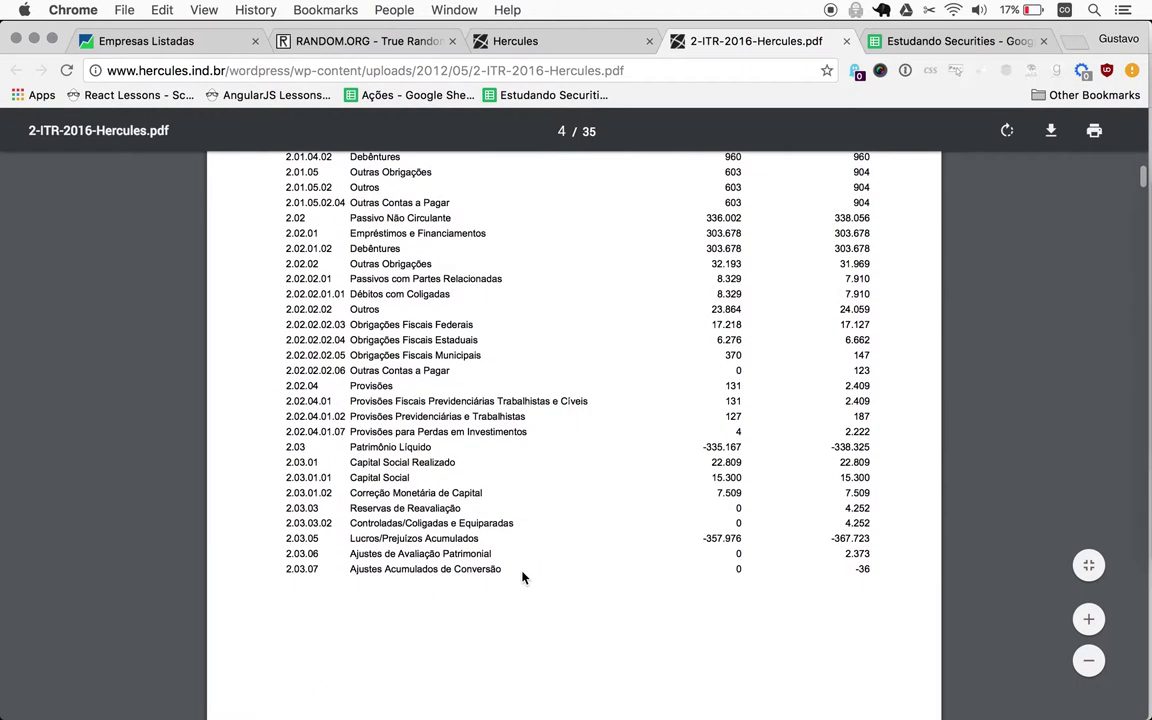
pyautogui.scroll(1, 522, 577)
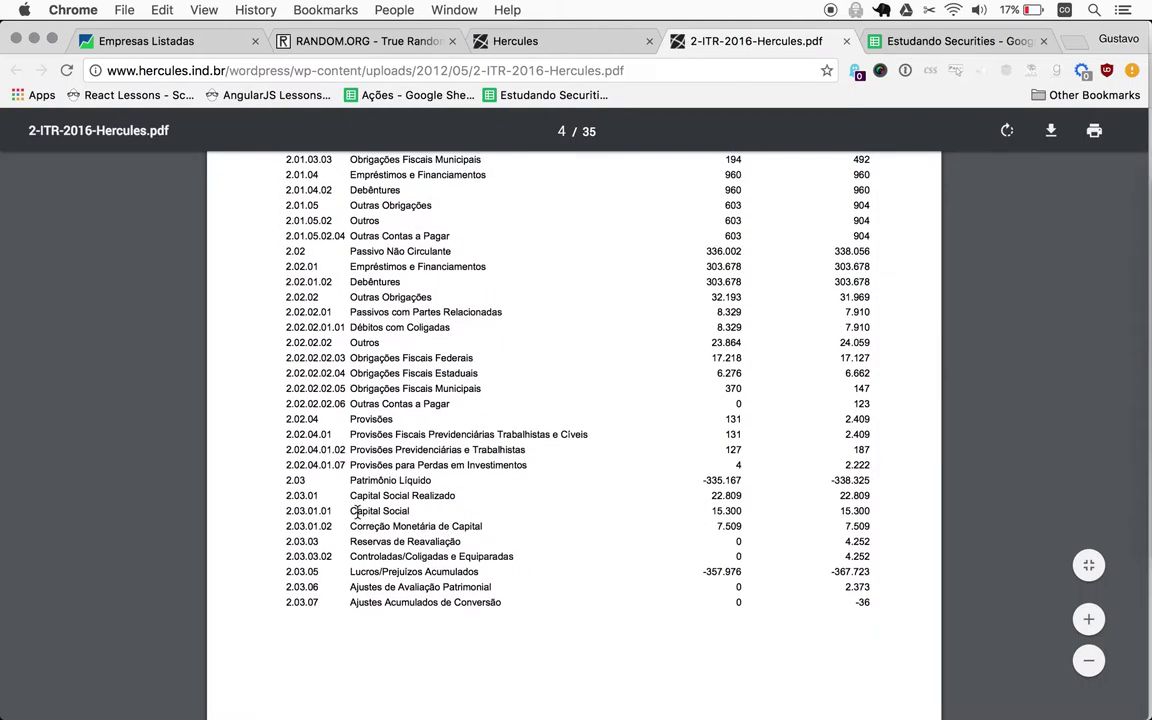
pyautogui.click(701, 480)
pyautogui.moveTo(701, 480); pyautogui.dragTo(739, 483)
pyautogui.click(951, 50)
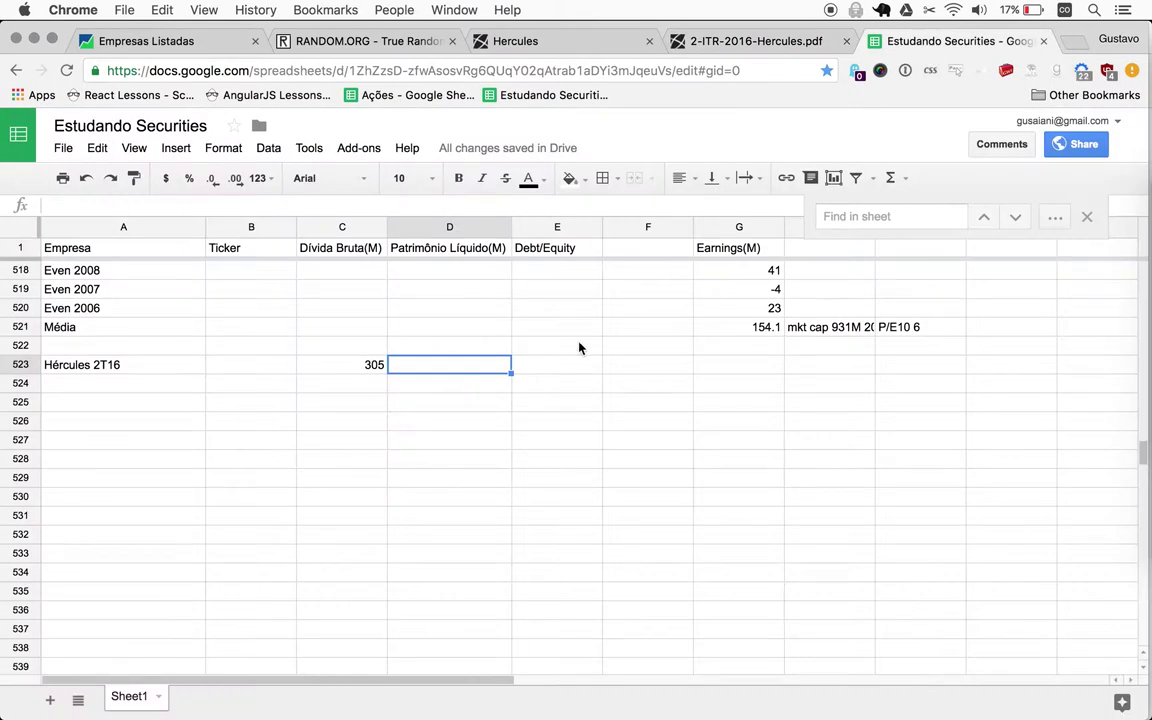
# Enter -335 equity in D523 and paste the Even 2T16 debt/equity formula into E523, giving -0.91
pyautogui.write('-335')
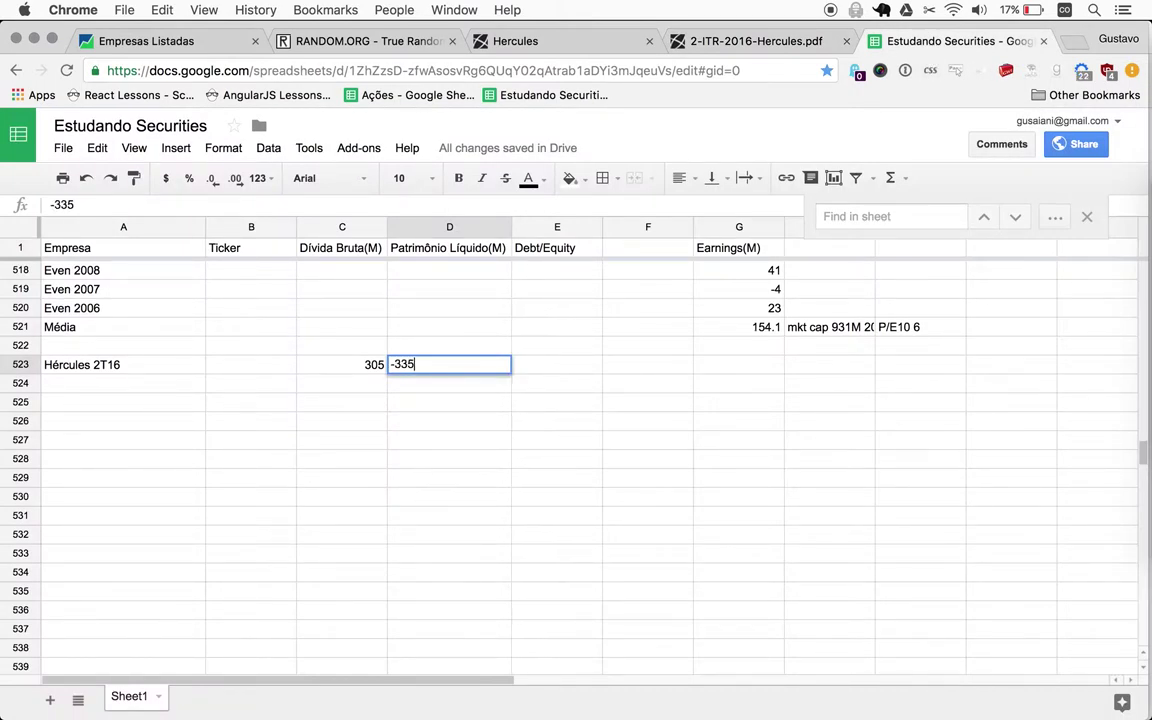
pyautogui.press('Return')
pyautogui.scroll(2, 696, 402)
pyautogui.scroll(2, 695, 403)
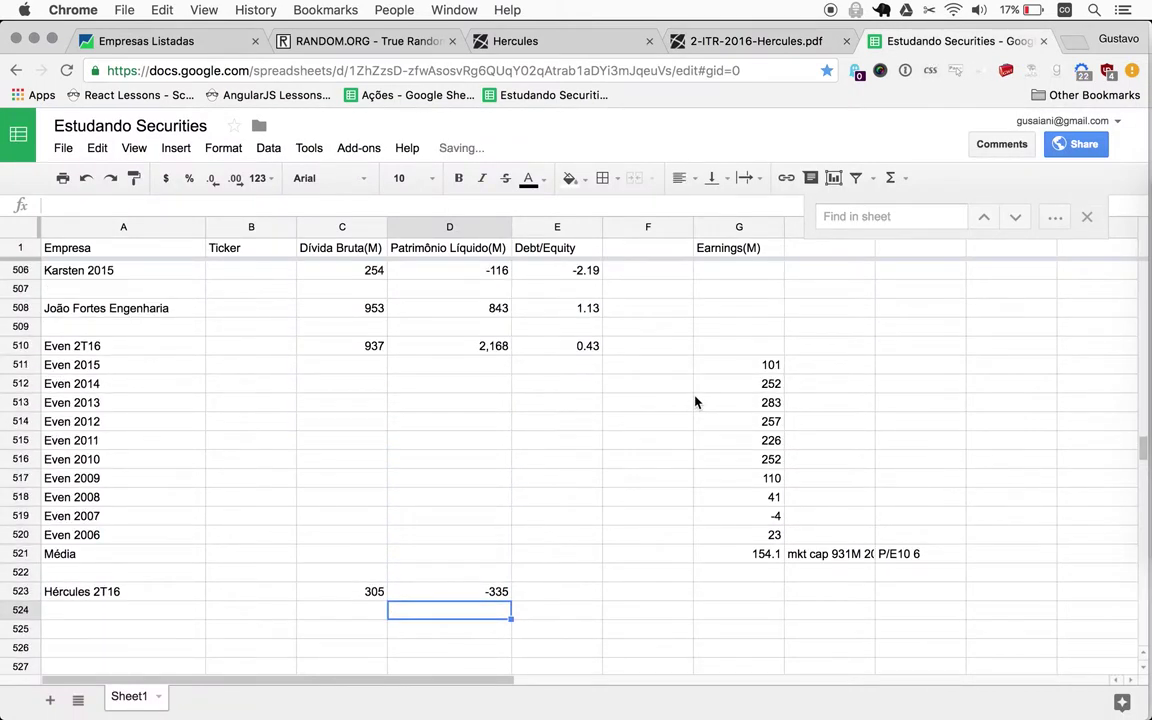
pyautogui.click(553, 347)
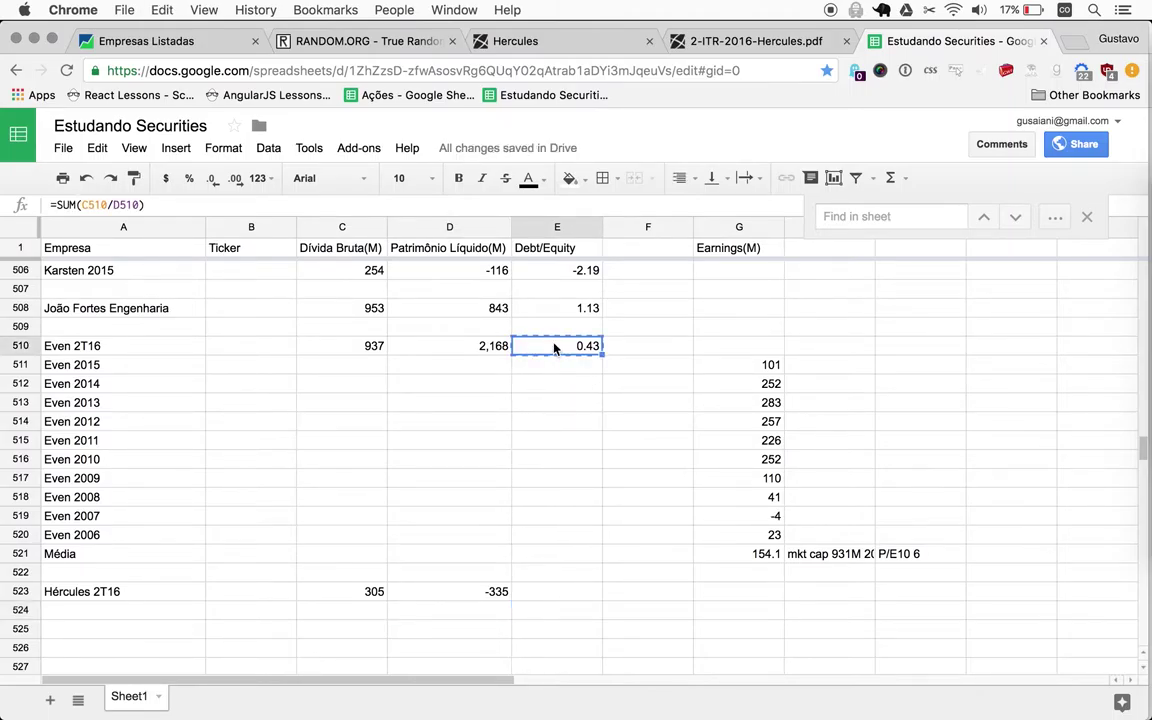
pyautogui.press('Down')
pyautogui.press('Down')
pyautogui.press('Down')
pyautogui.press('Down')
pyautogui.press('Down')
pyautogui.press('Down')
pyautogui.press('Down')
pyautogui.press('Down')
pyautogui.press('Down')
pyautogui.press('Down')
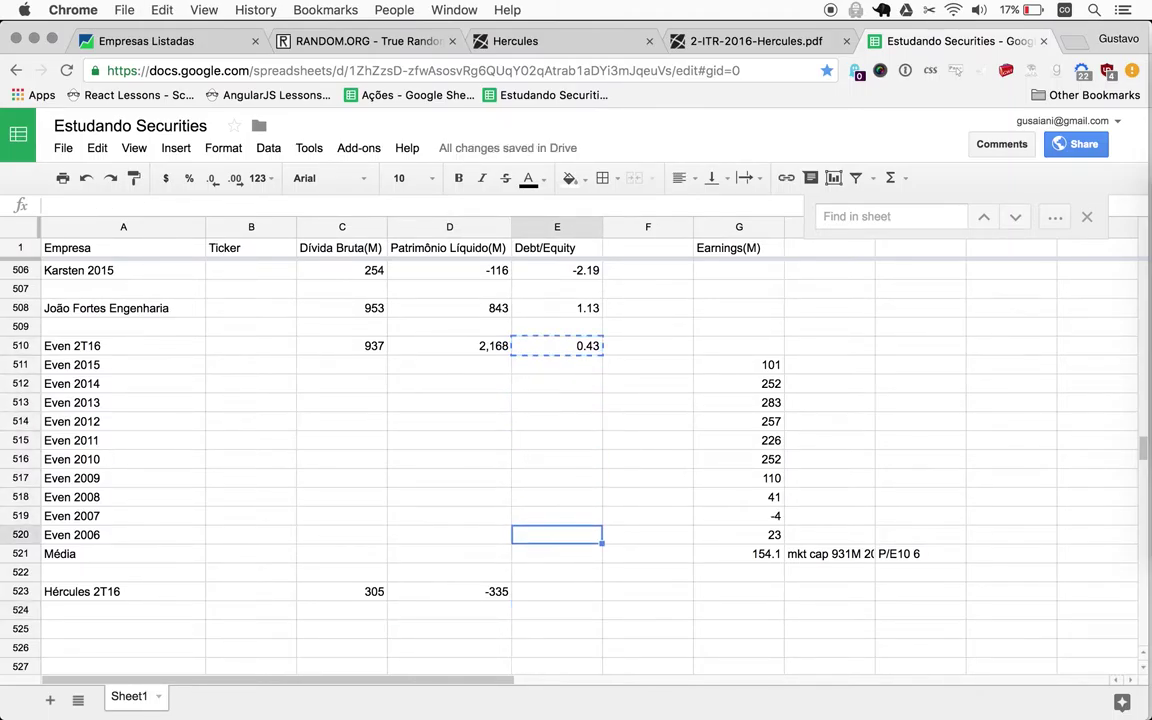
pyautogui.press('Down')
pyautogui.press('Down')
pyautogui.press('Down')
pyautogui.press('super+v')
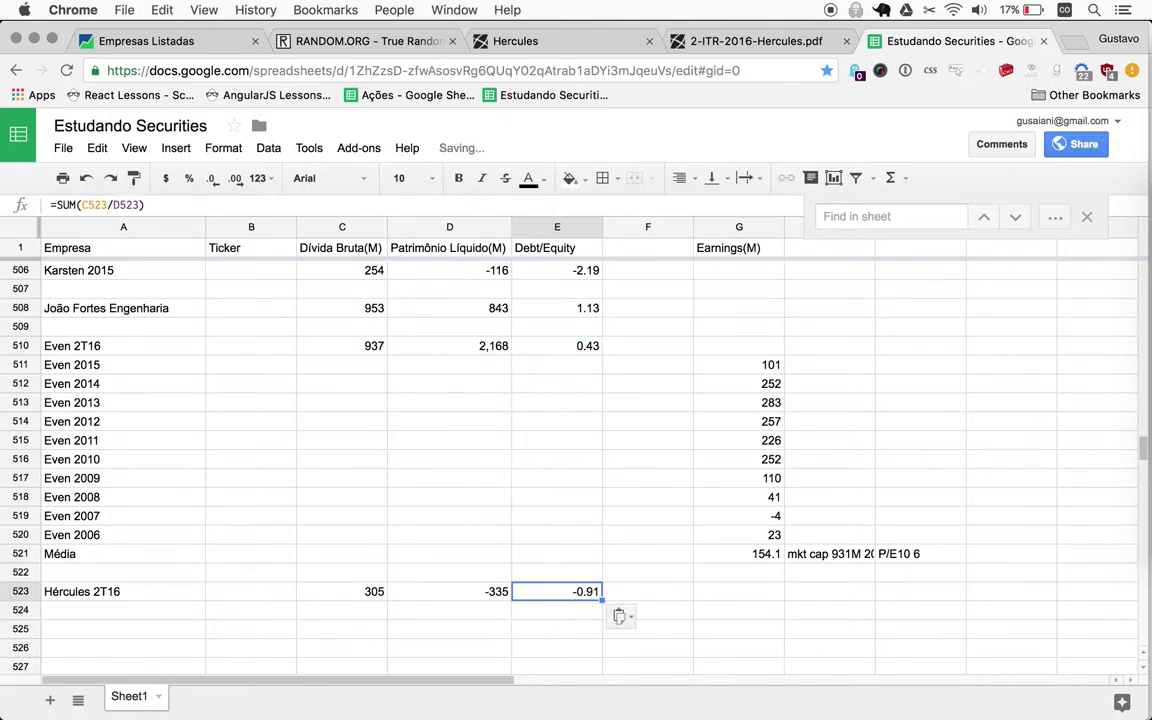
pyautogui.press('Return')
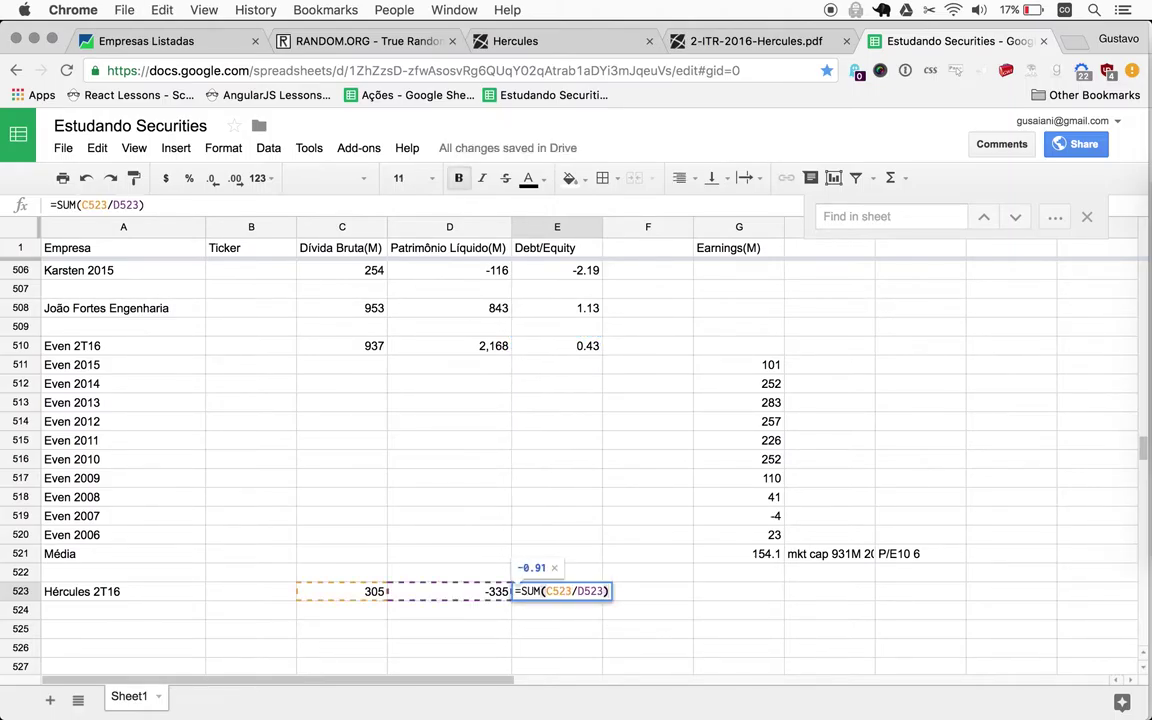
pyautogui.press('Escape')
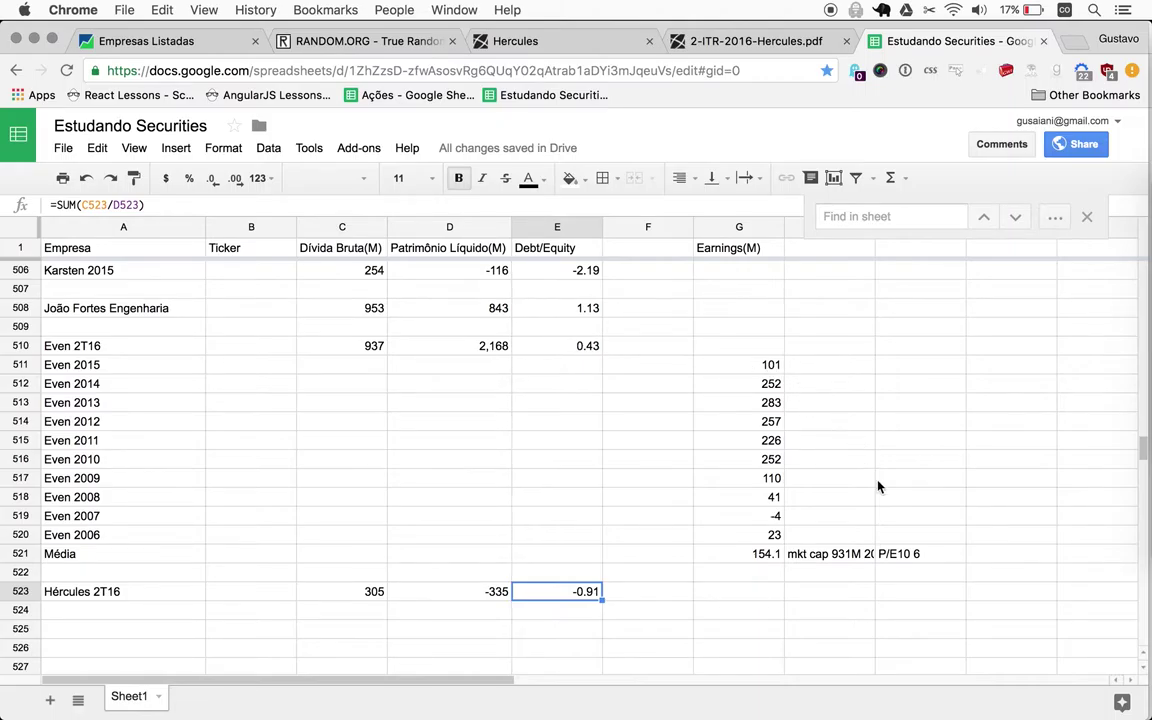
pyautogui.click(925, 600)
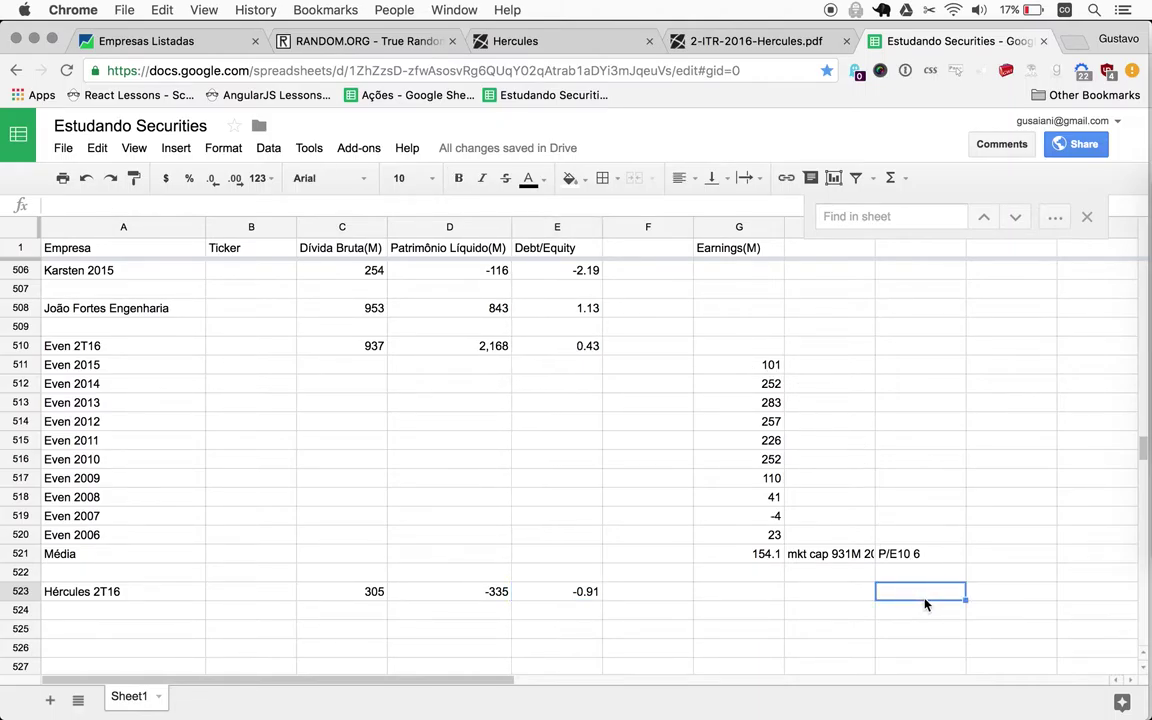